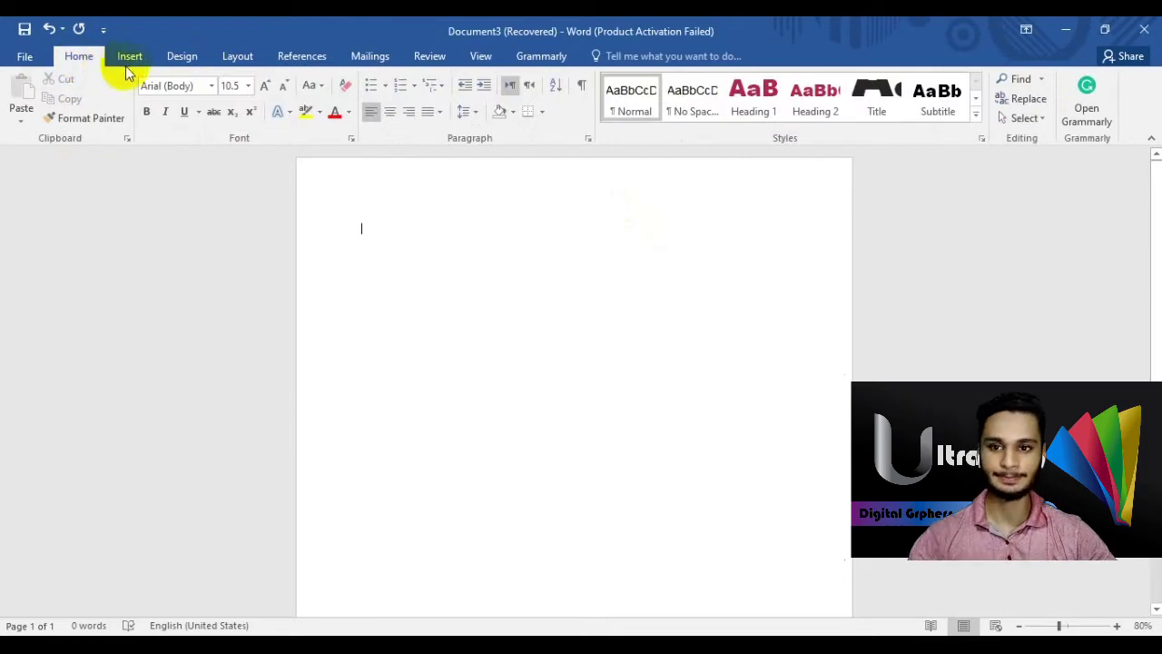
- Switch to the Insert tab and scroll through the ribbon tabs toward References
left_click(134, 59)
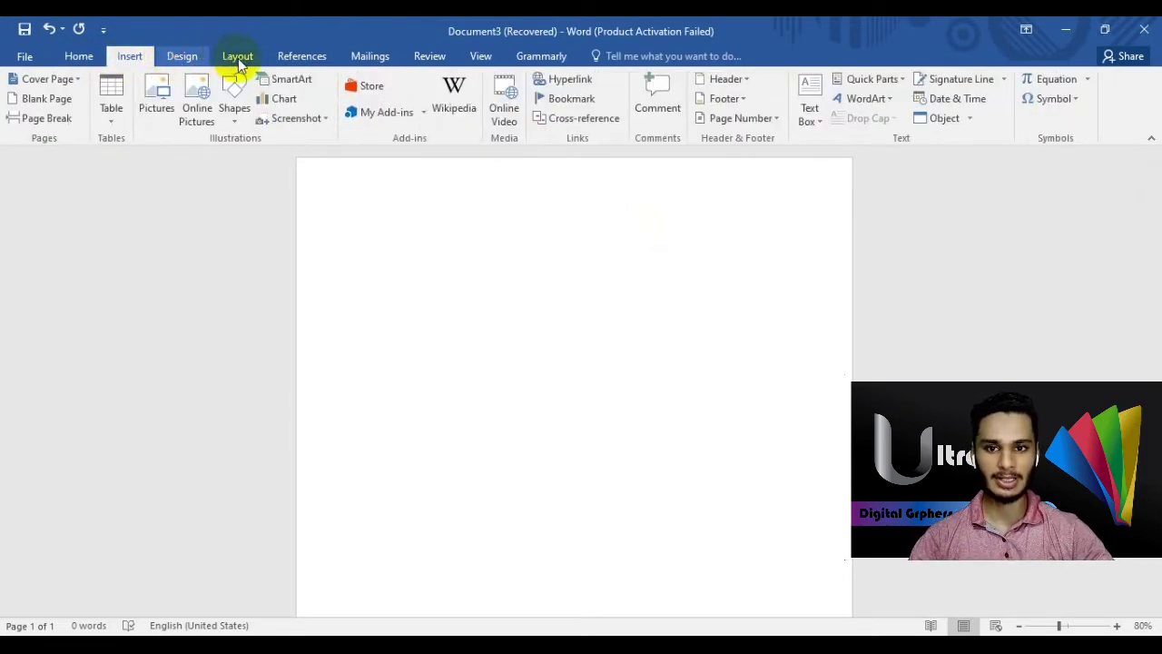
scroll(238, 60, "down", 1)
scroll(301, 60, "down", 2)
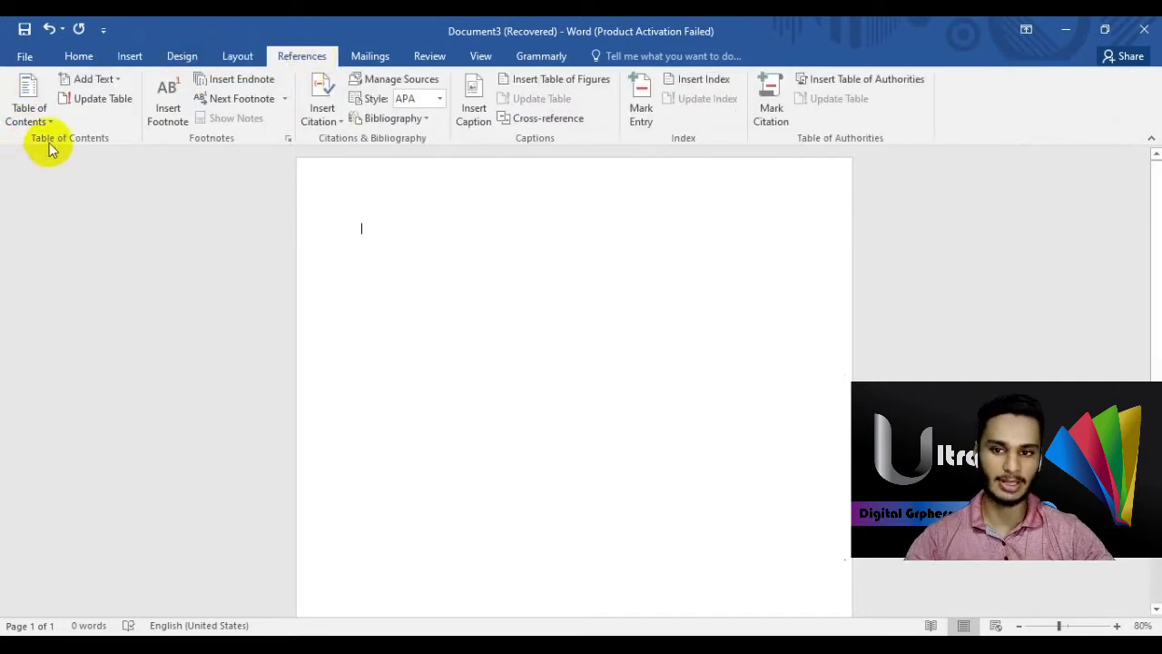
left_click(37, 115)
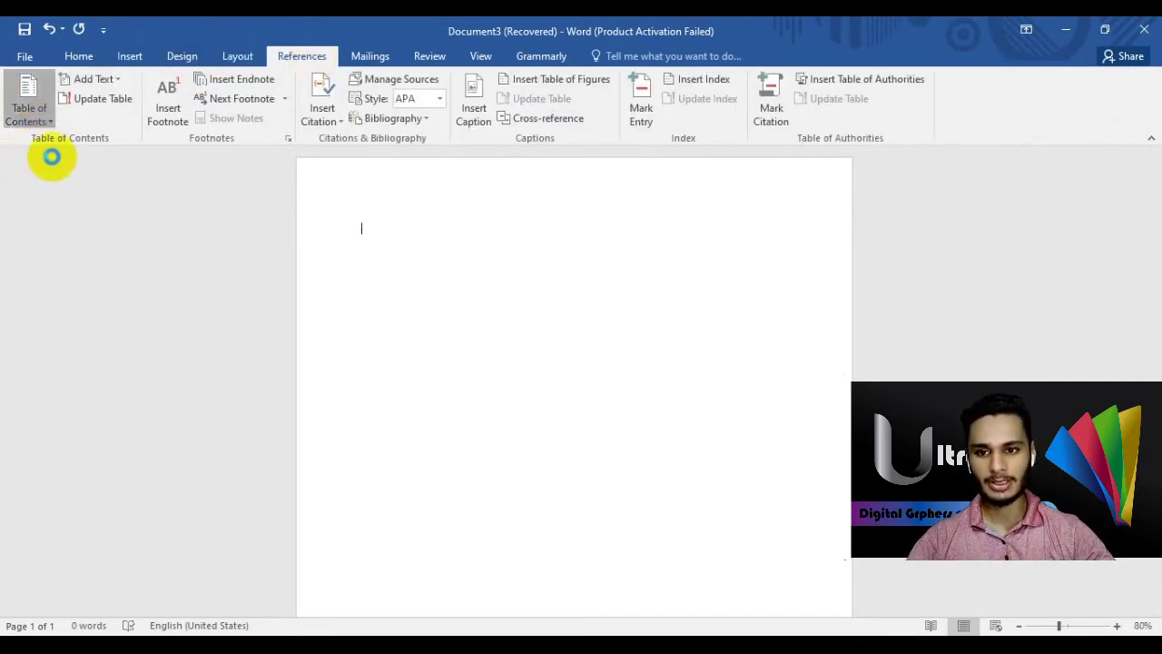
left_click(57, 233)
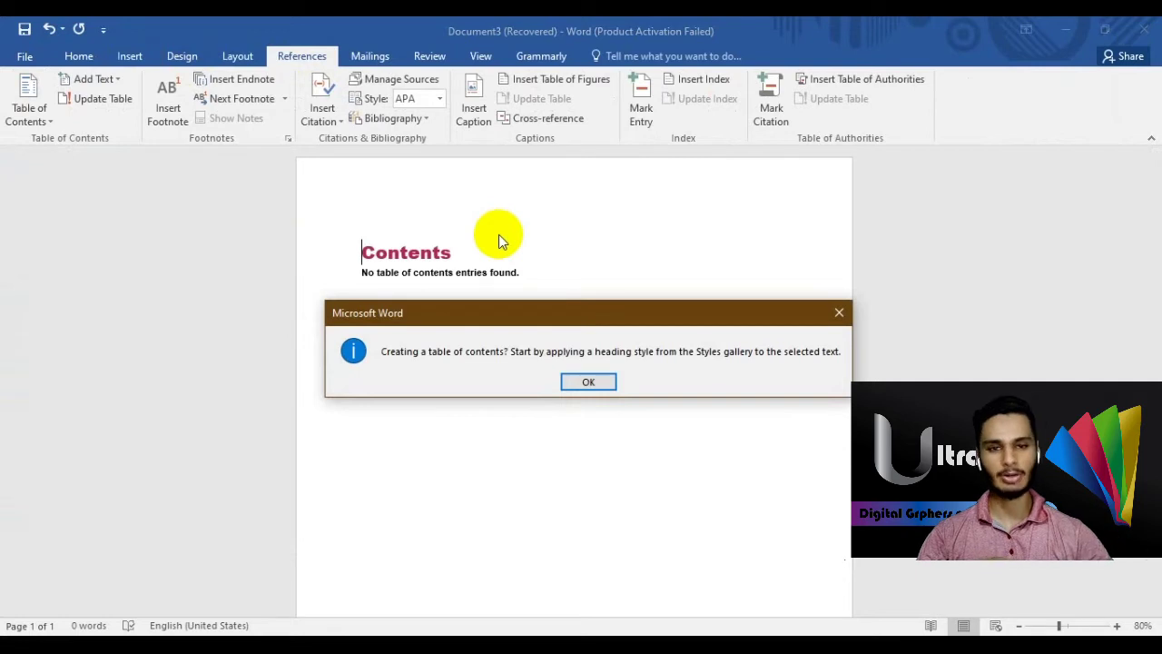
left_click(588, 382)
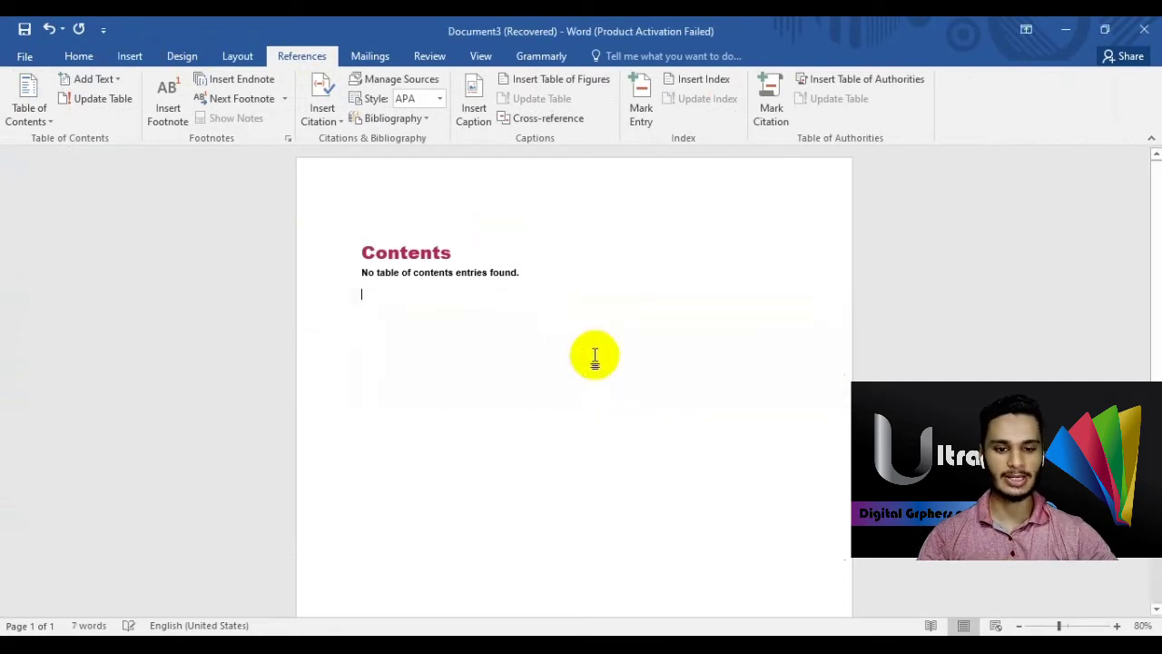
left_click(35, 105)
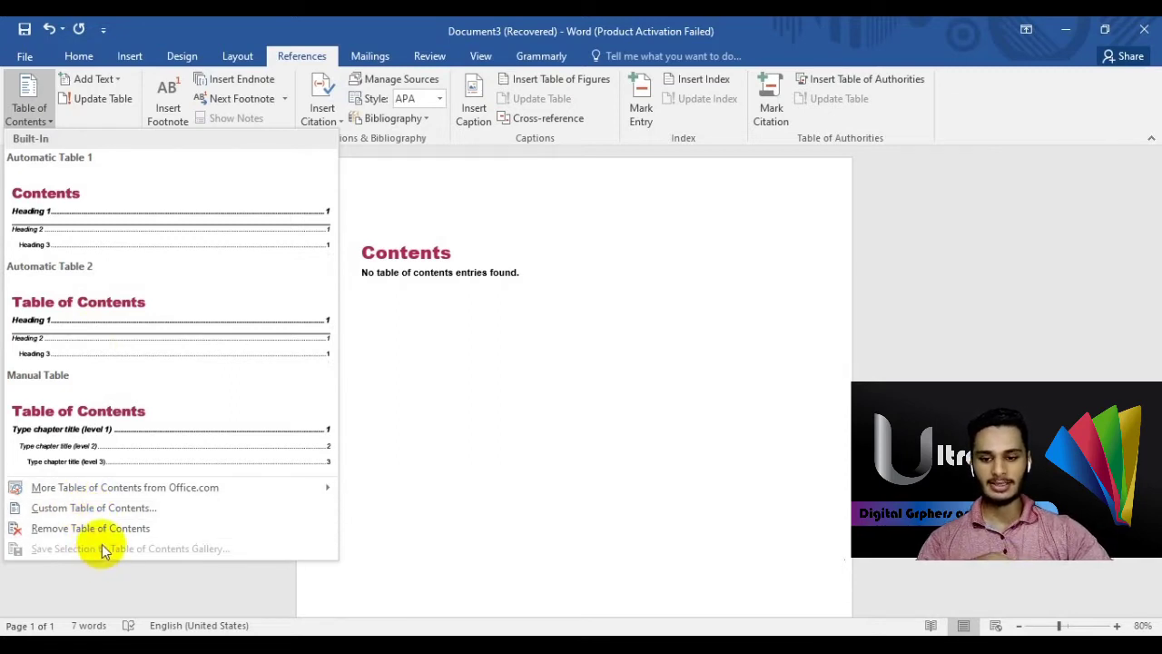
left_click(98, 530)
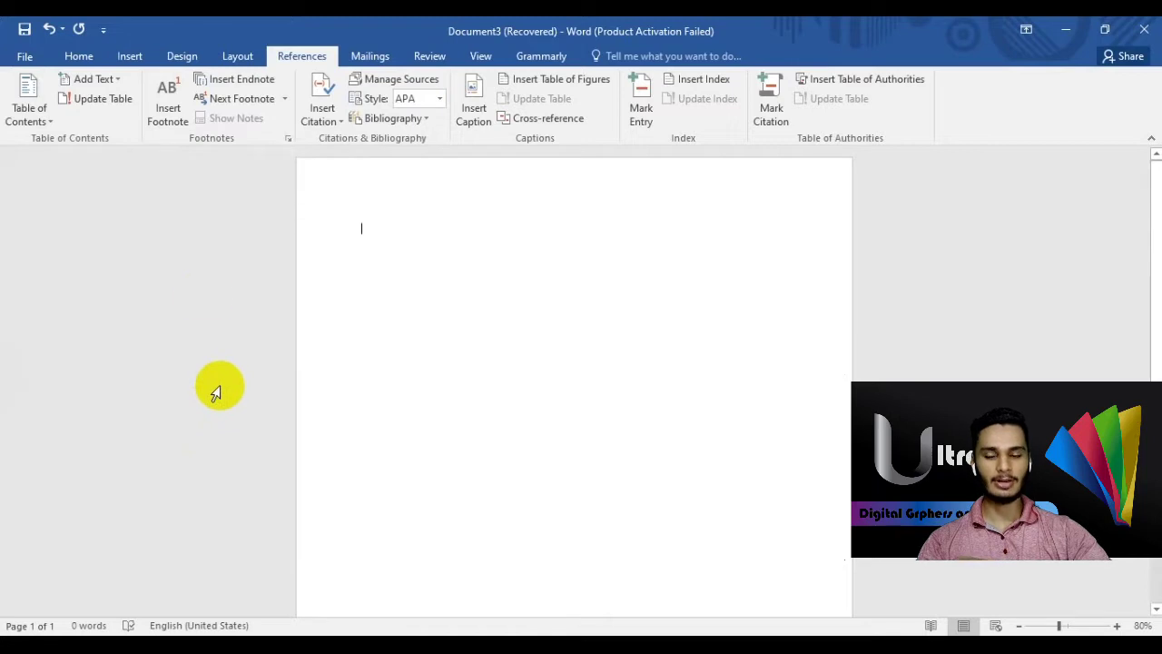
- Add 'Text' as a Level 1 contents entry, then change it to Level 2 and then Level 3
left_click(113, 82)
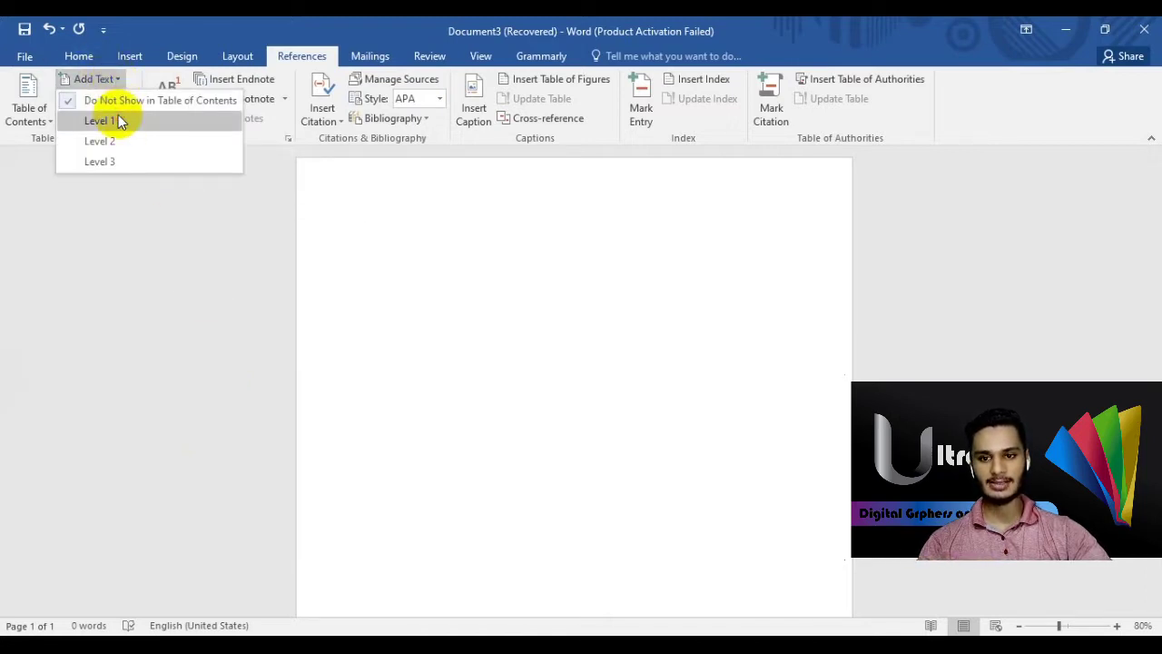
left_click(100, 121)
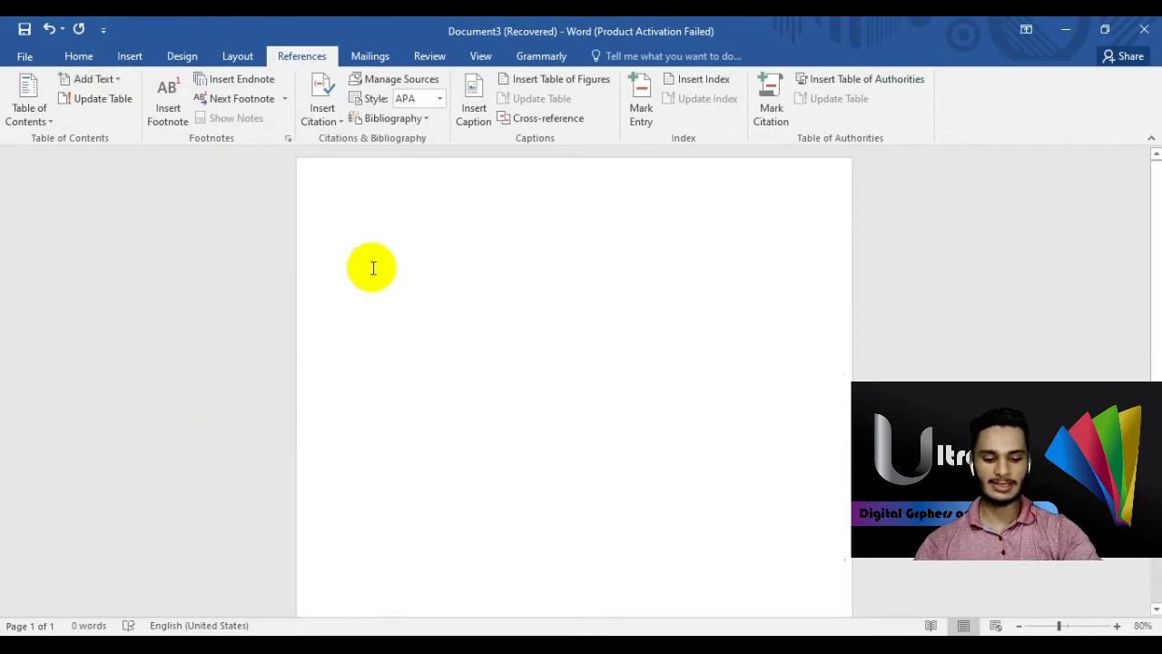
type("Text Noi")
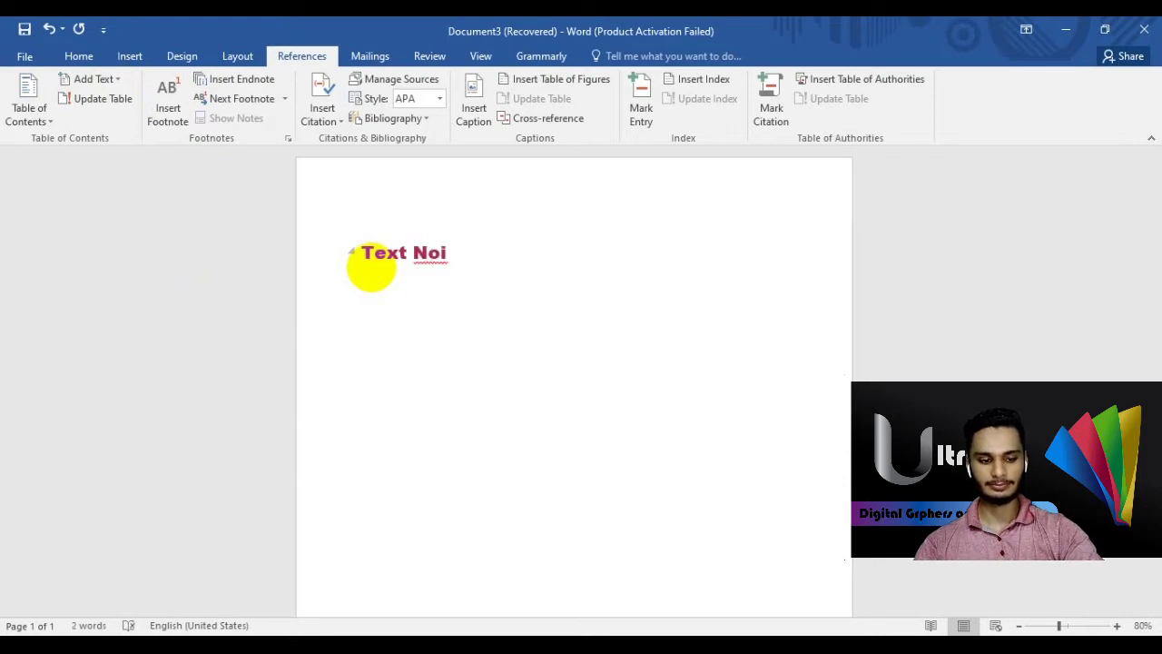
key("BackSpace")
key("BackSpace")
key("BackSpace")
key("BackSpace")
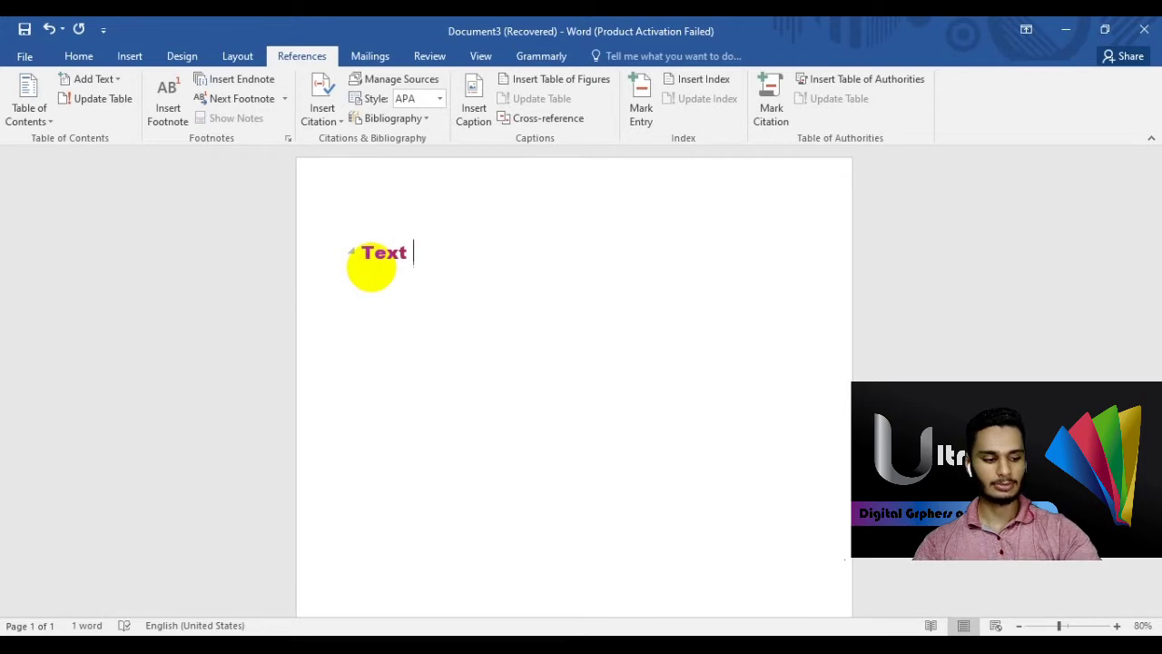
left_click(95, 79)
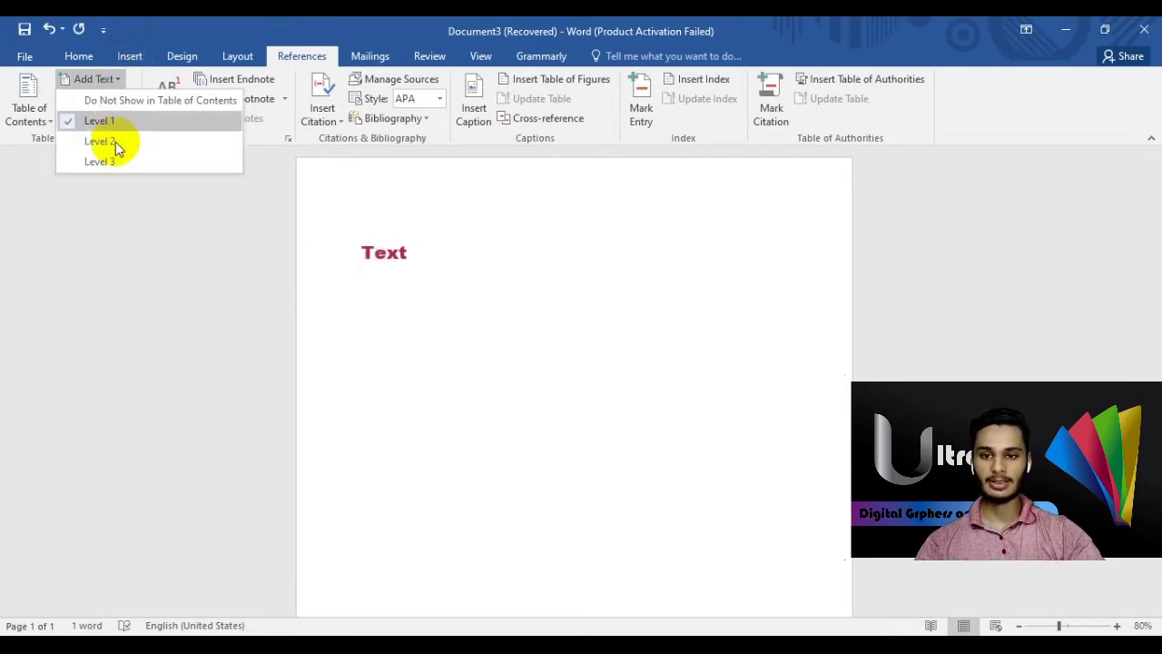
left_click(115, 141)
left_click(98, 79)
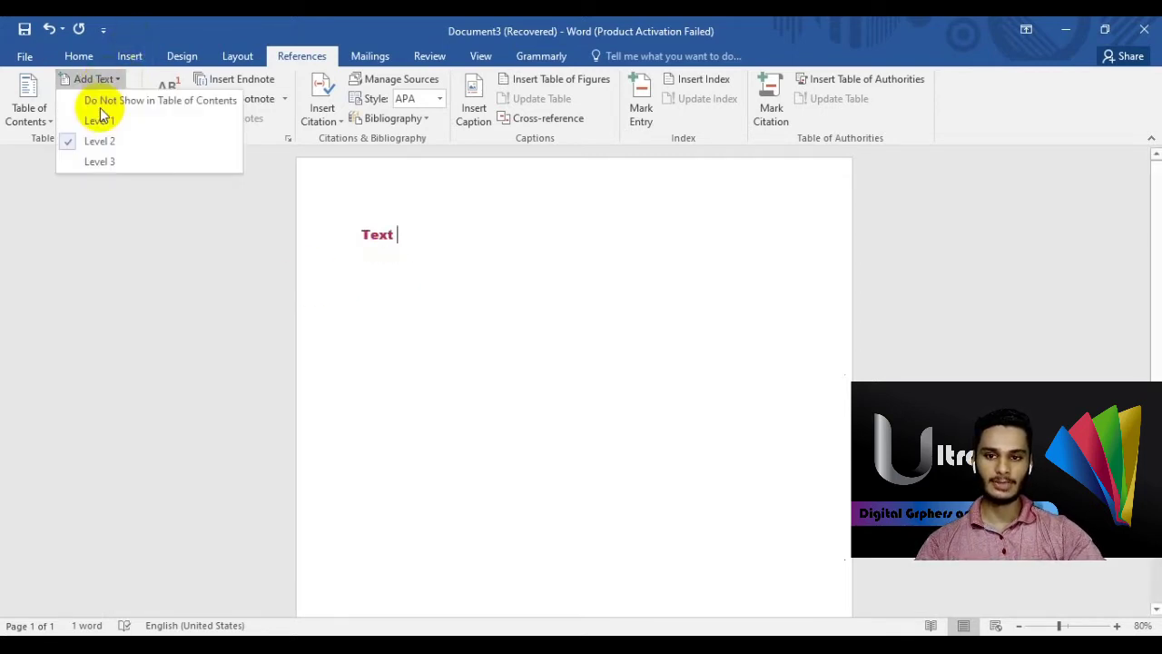
left_click(99, 161)
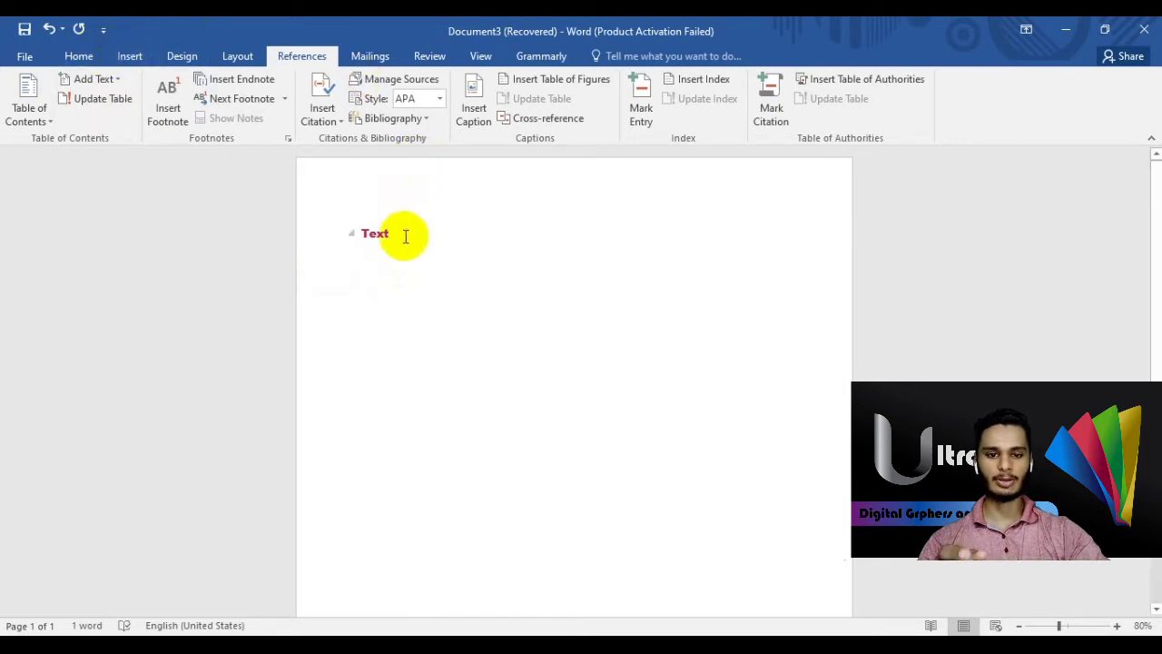
- Grow the font of 'Text' three steps to about 22pt
left_click_drag(355, 233, 391, 233)
left_click(481, 186)
left_click(481, 186)
left_click(481, 186)
left_click(481, 186)
left_click(340, 267)
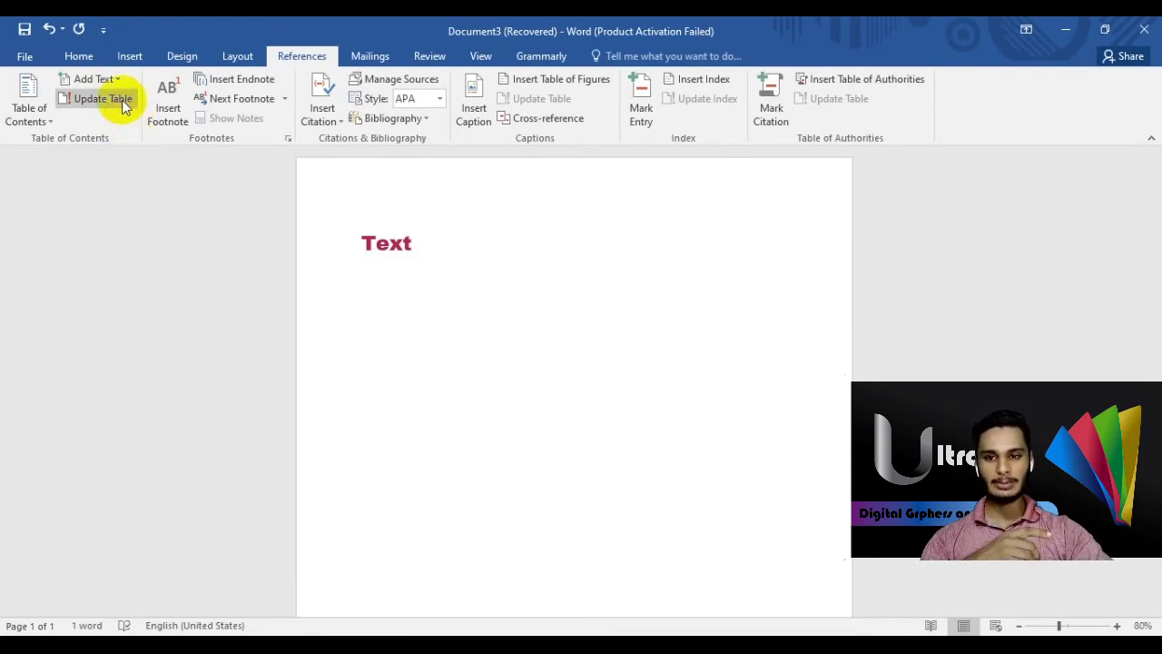
left_click(122, 100)
left_click(570, 380)
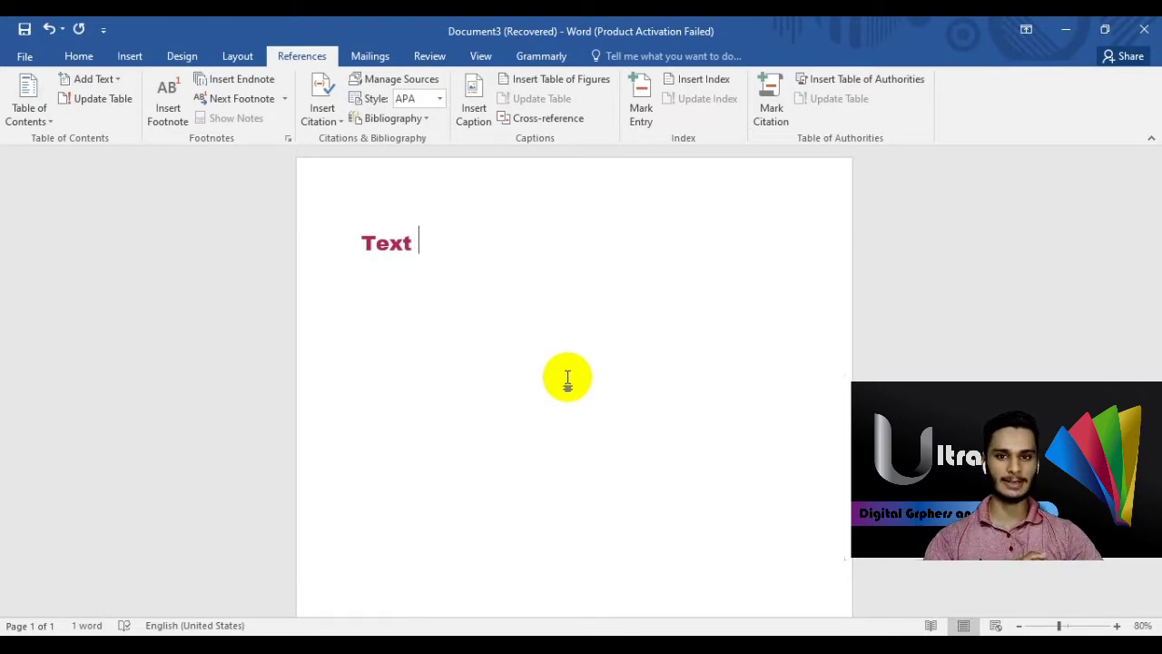
- Insert footnote 1 after 'Text' and enter the author's name as its note
left_click(168, 103)
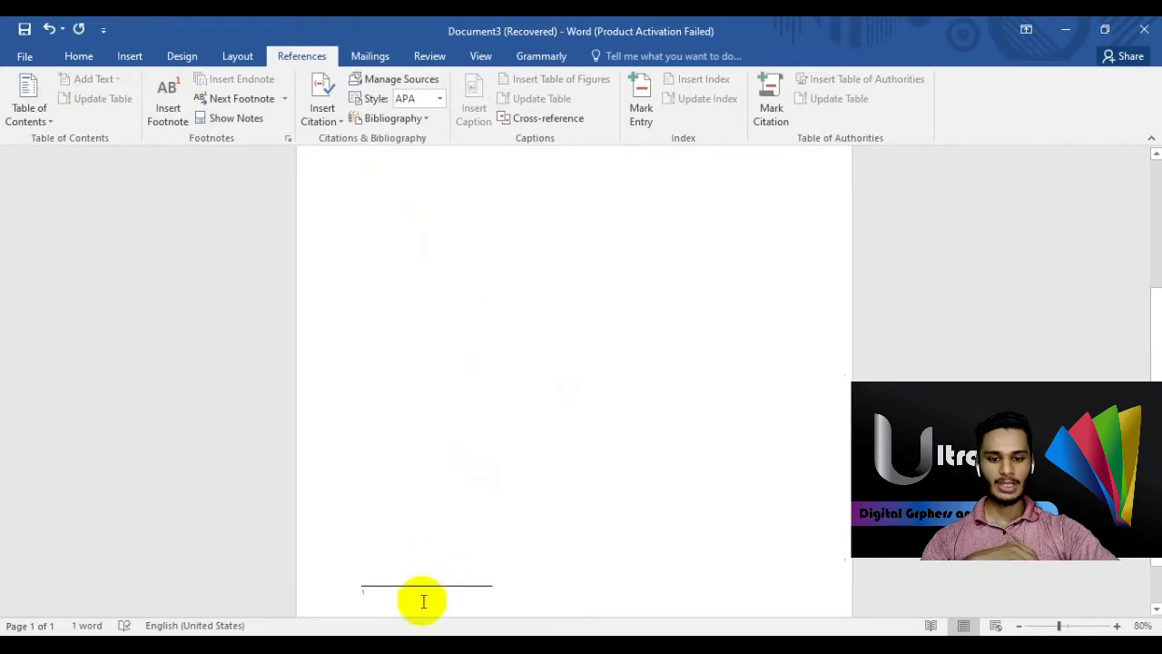
scroll(405, 599, "down", 2)
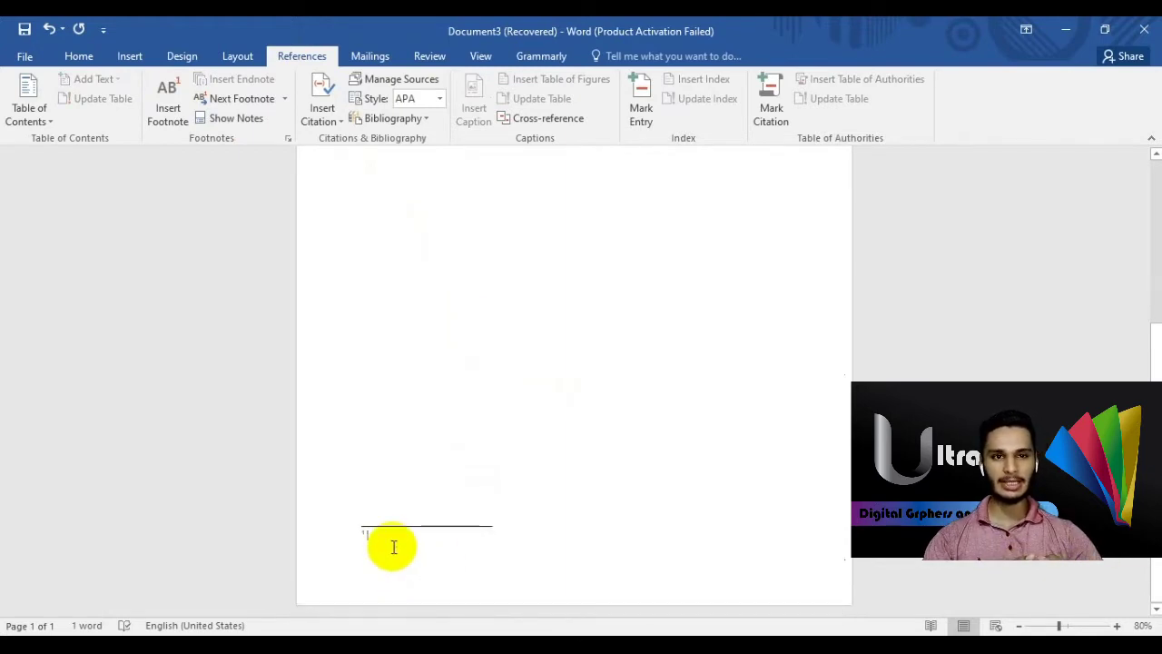
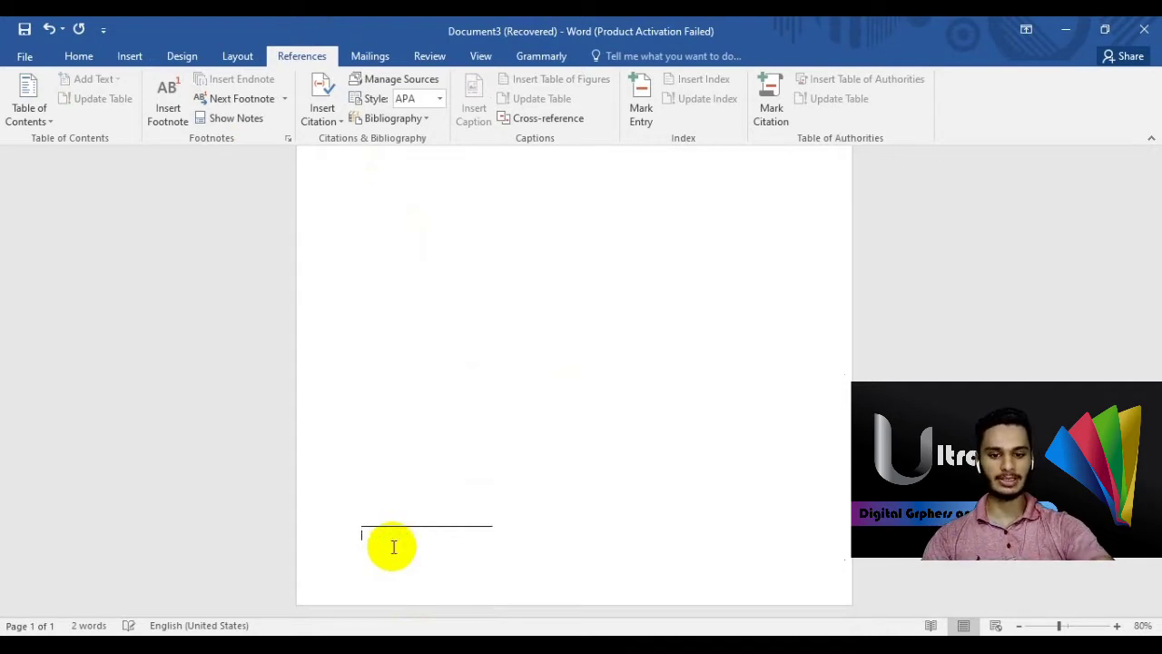
type("Zia")
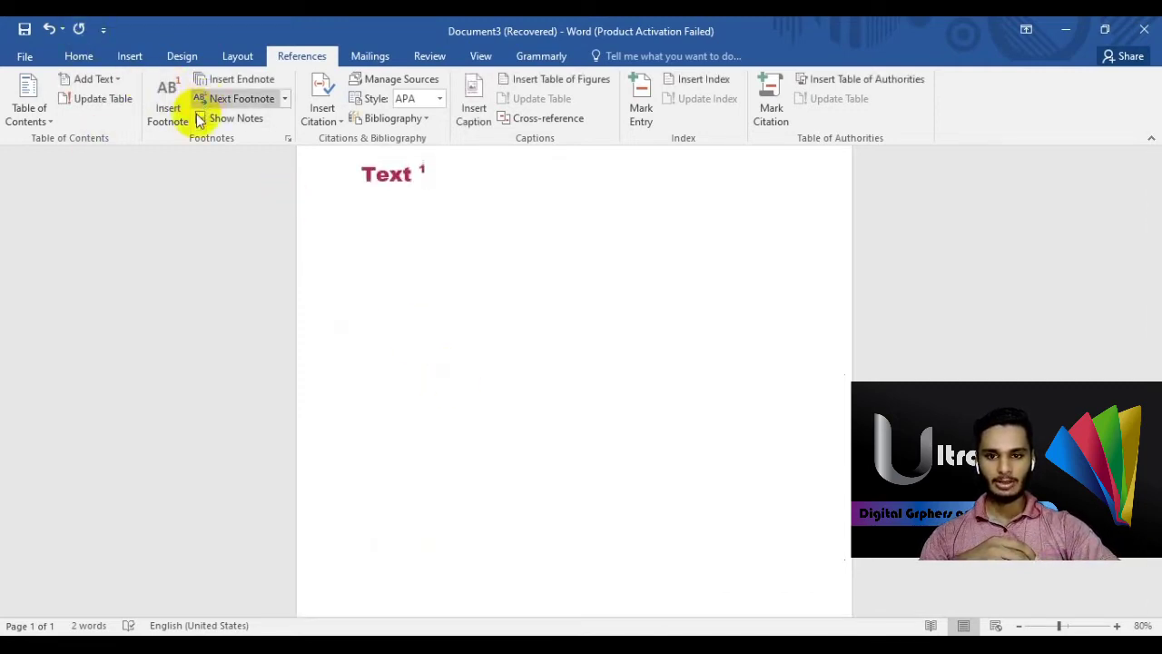
- Insert an endnote reading 'Thank you very much' after the footnote marker
left_click(265, 79)
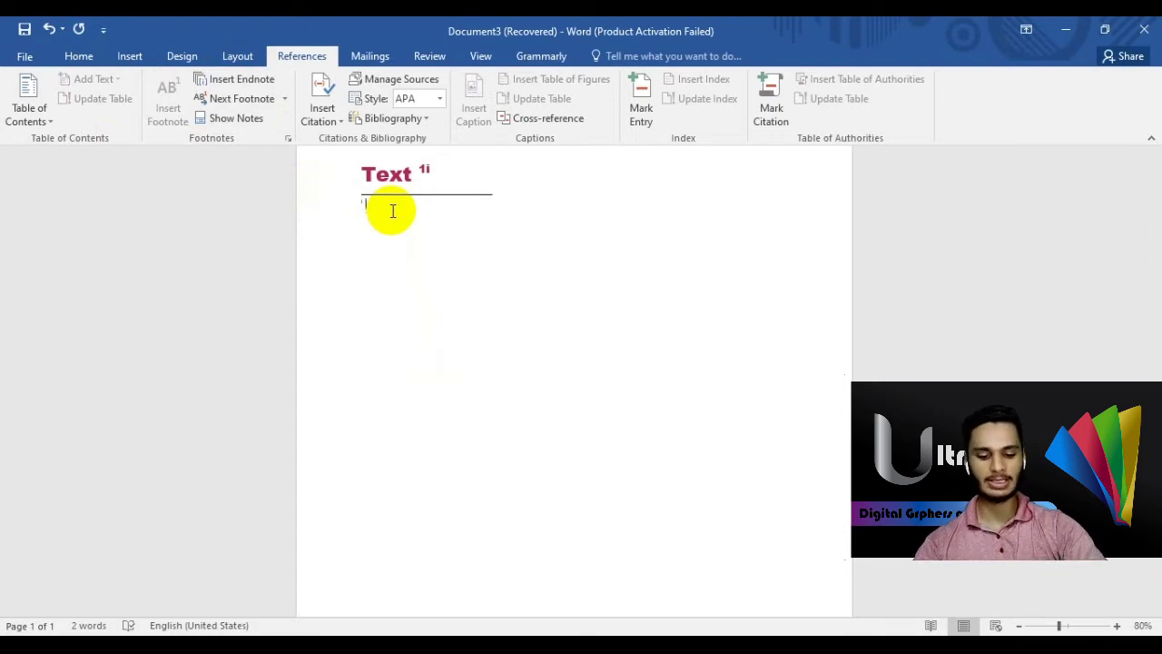
type("Than")
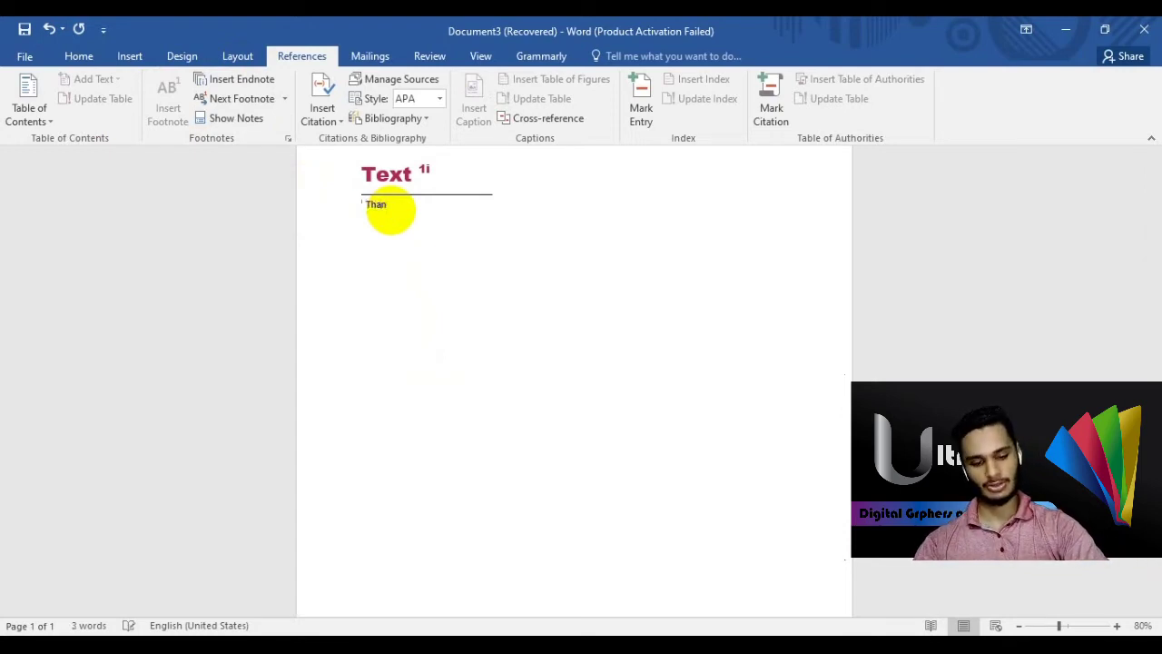
type("k you ")
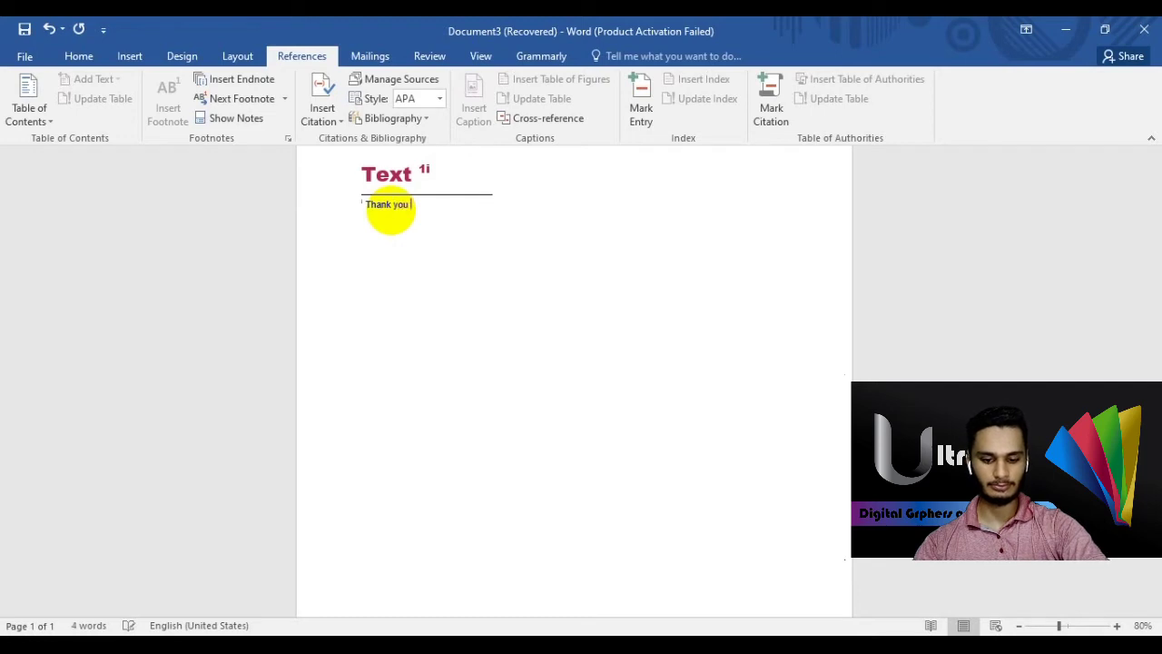
type("very mu")
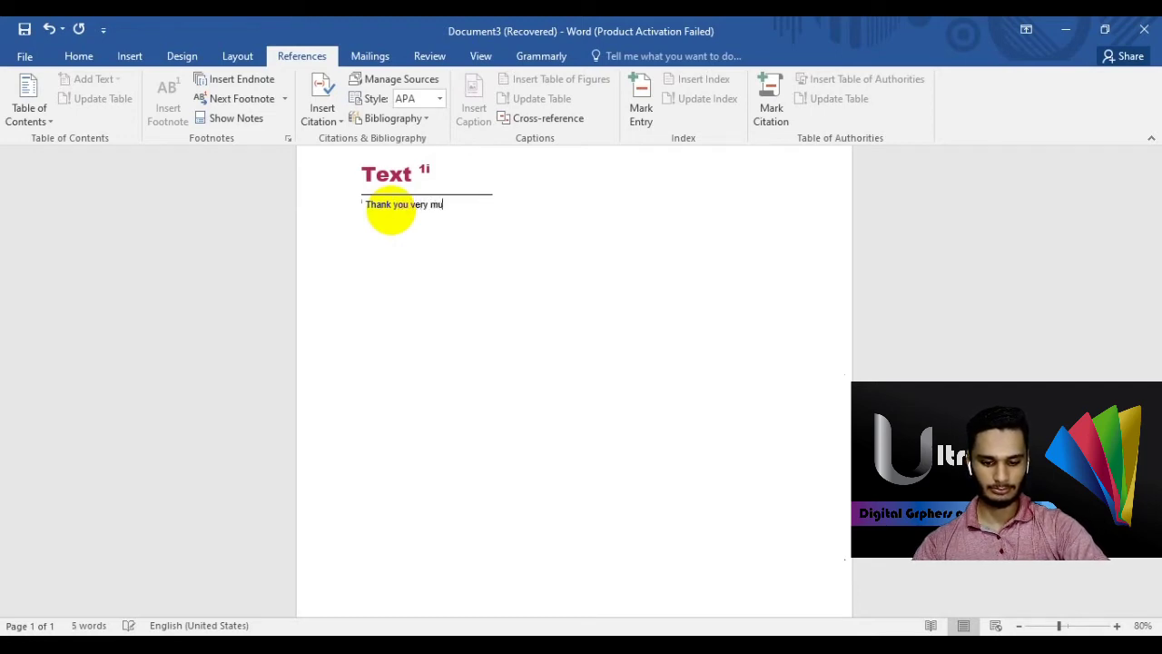
type("ch")
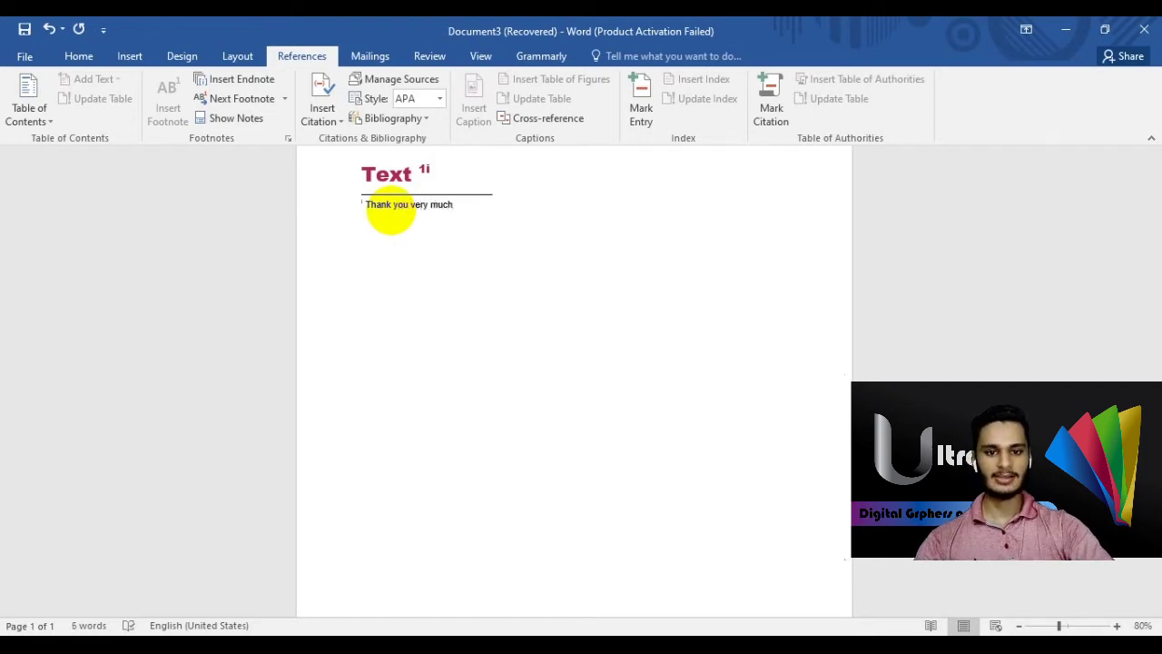
left_click(273, 99)
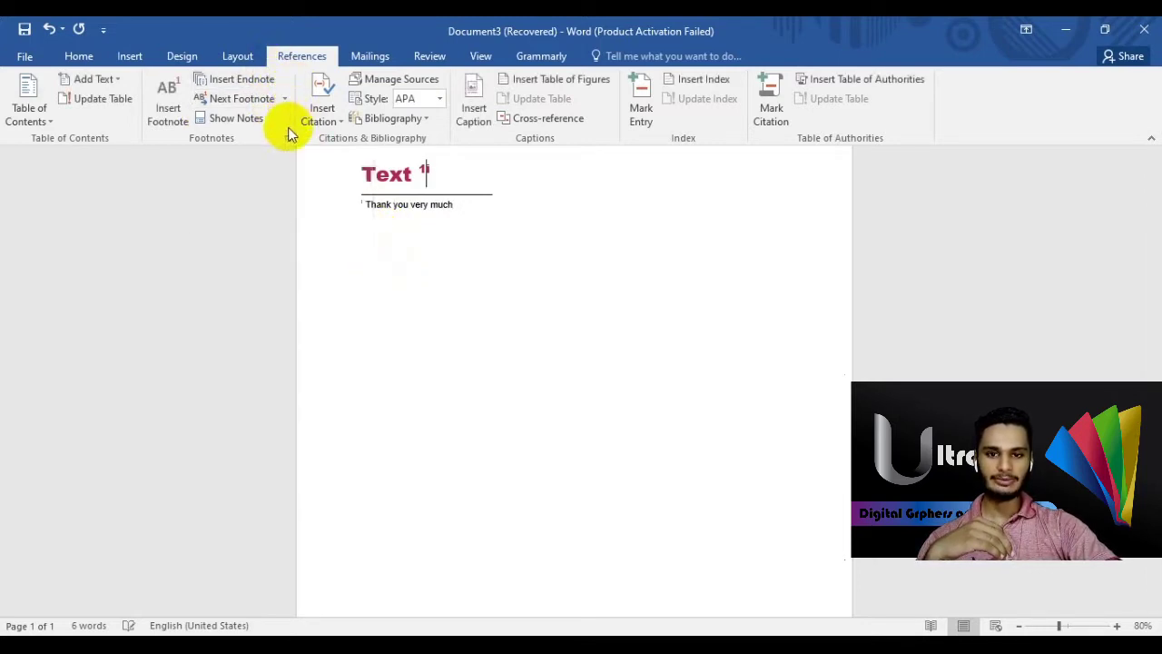
- Use Next Footnote to move between the endnote and its reference mark in the heading
left_click(284, 98)
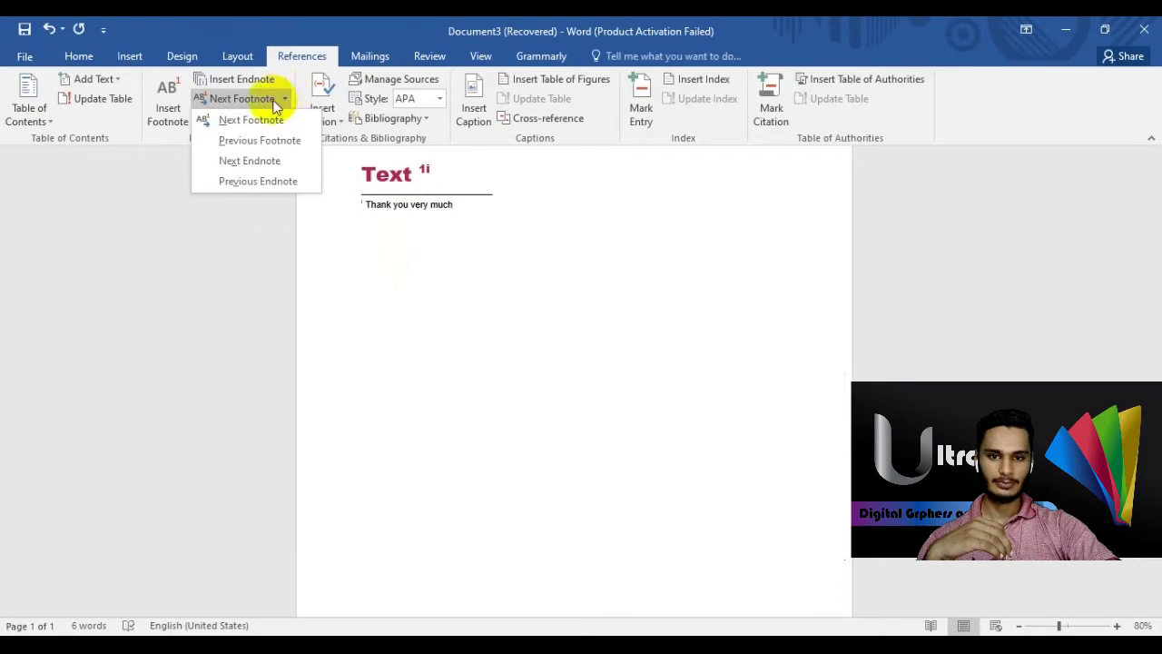
left_click(250, 119)
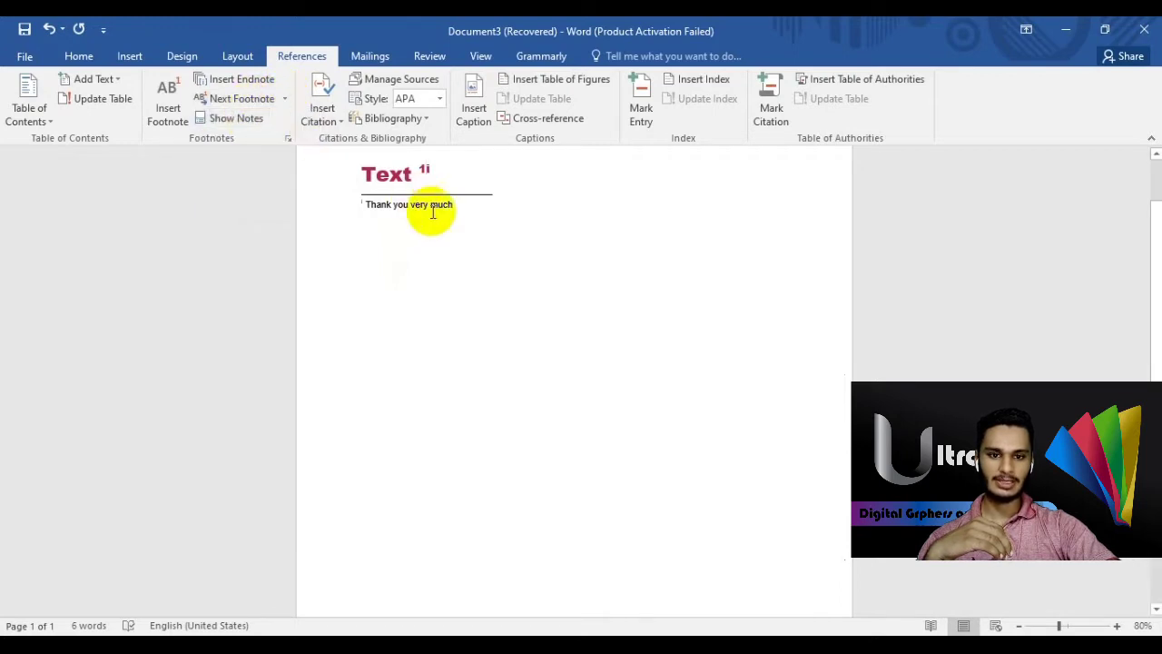
left_click(445, 208)
scroll(482, 320, "down", 5)
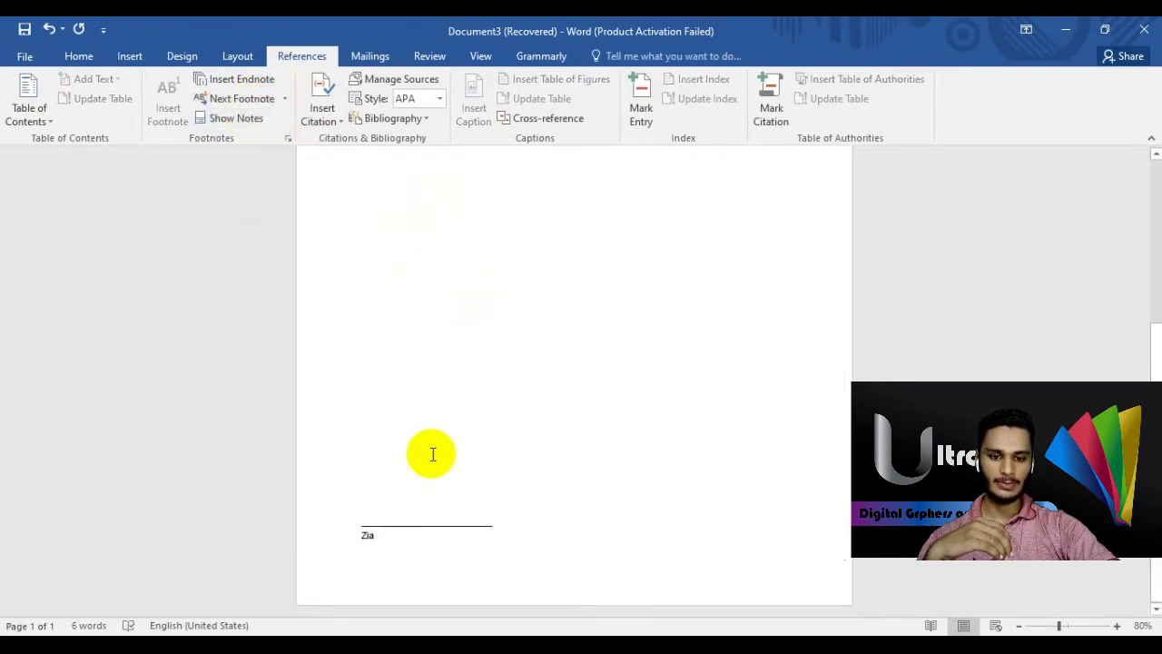
scroll(454, 324, "up", 5)
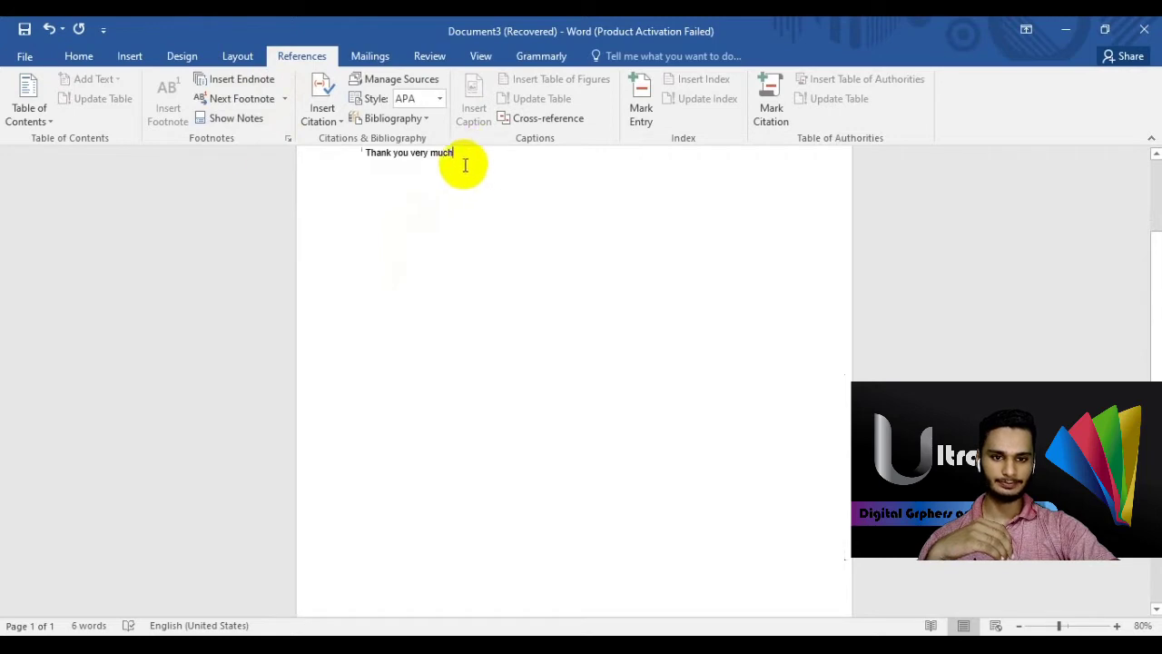
left_click(243, 98)
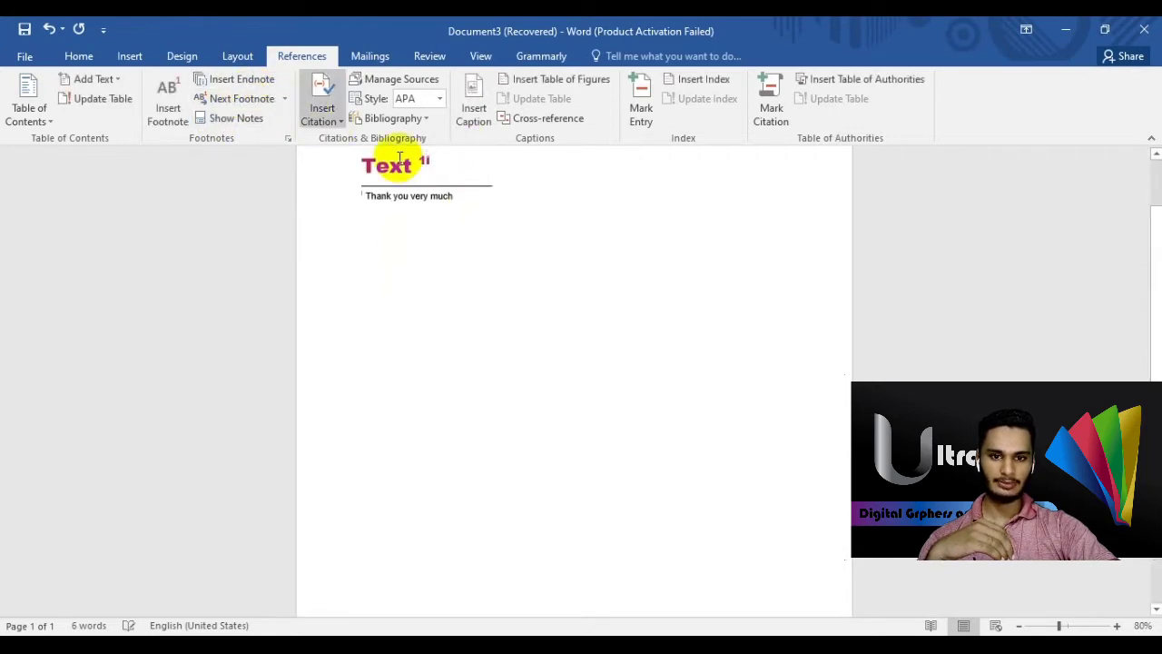
- Type the filler text 'ugydfurutny rt iuyuirgy5 grtwyr' after the note marks in the heading
type("ugydfurutny rt iuyuirgy5  grtwyr")
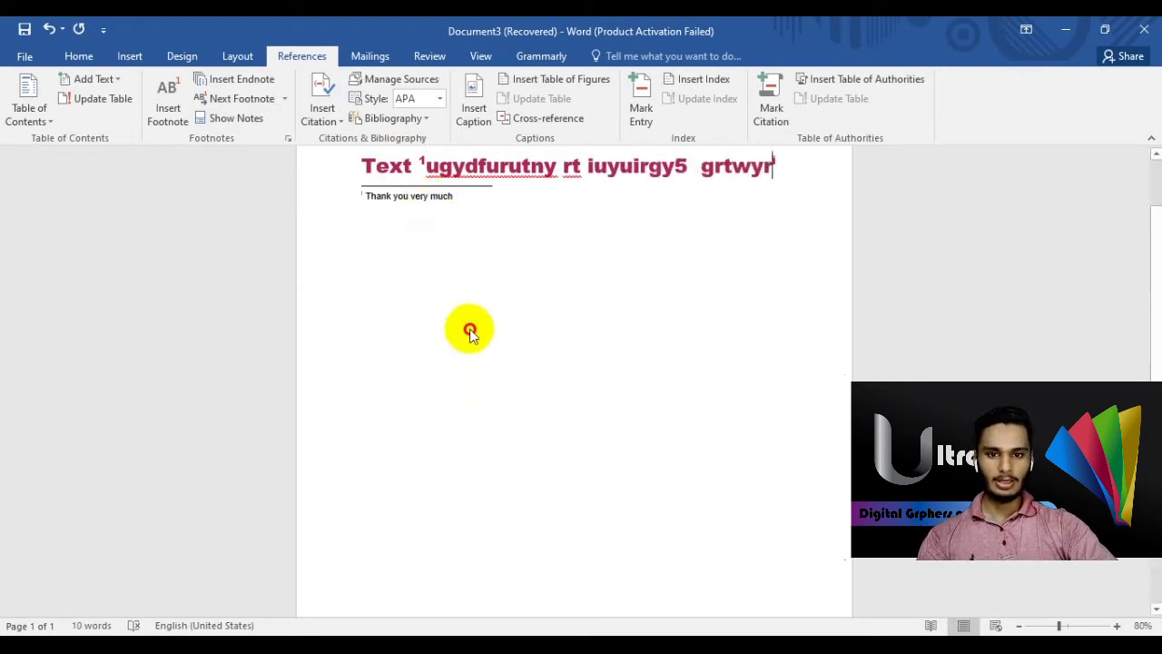
left_click(469, 330)
scroll(469, 329, "up", 3)
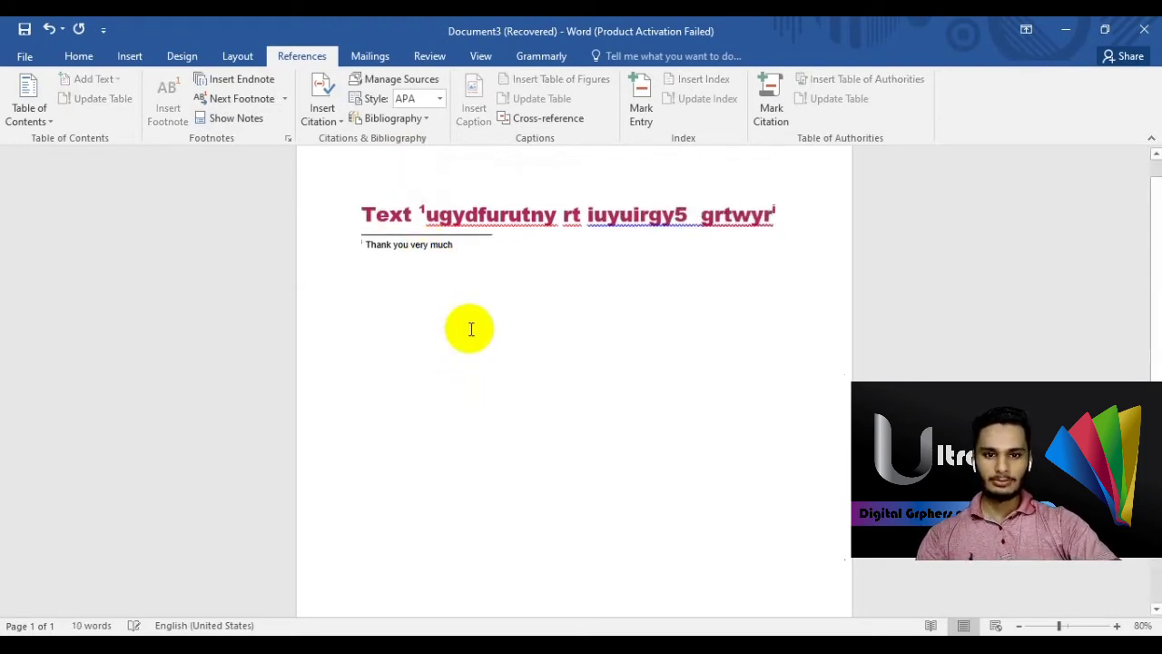
- Jump from the endnote back to its reference with Previous Footnote
left_click(285, 98)
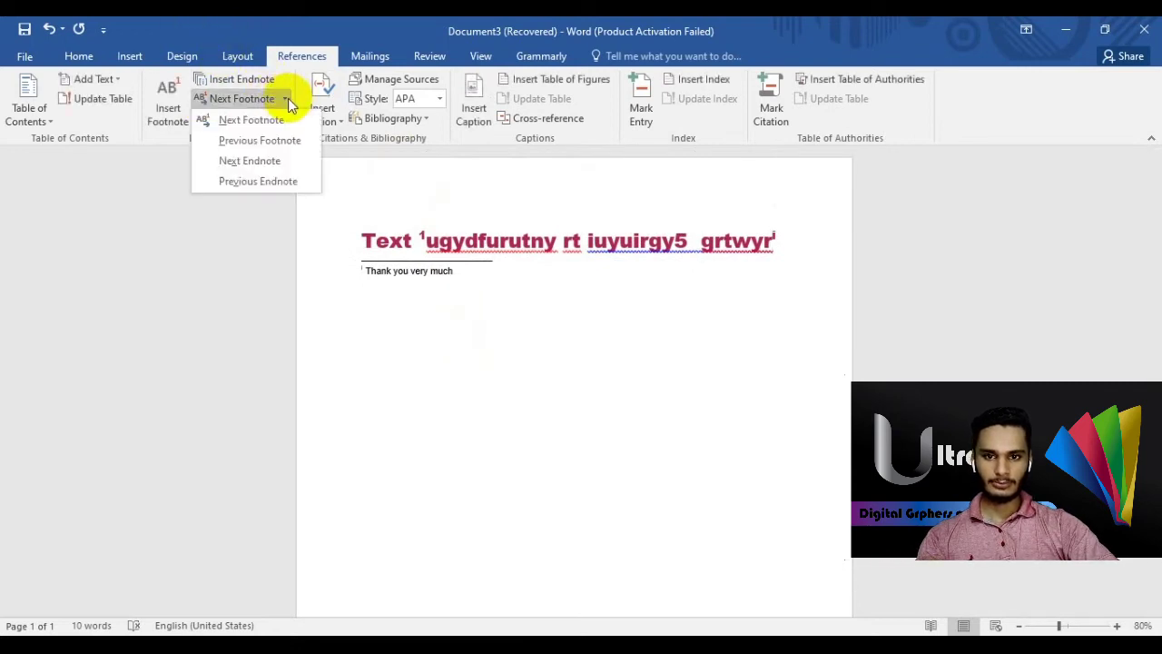
left_click(264, 140)
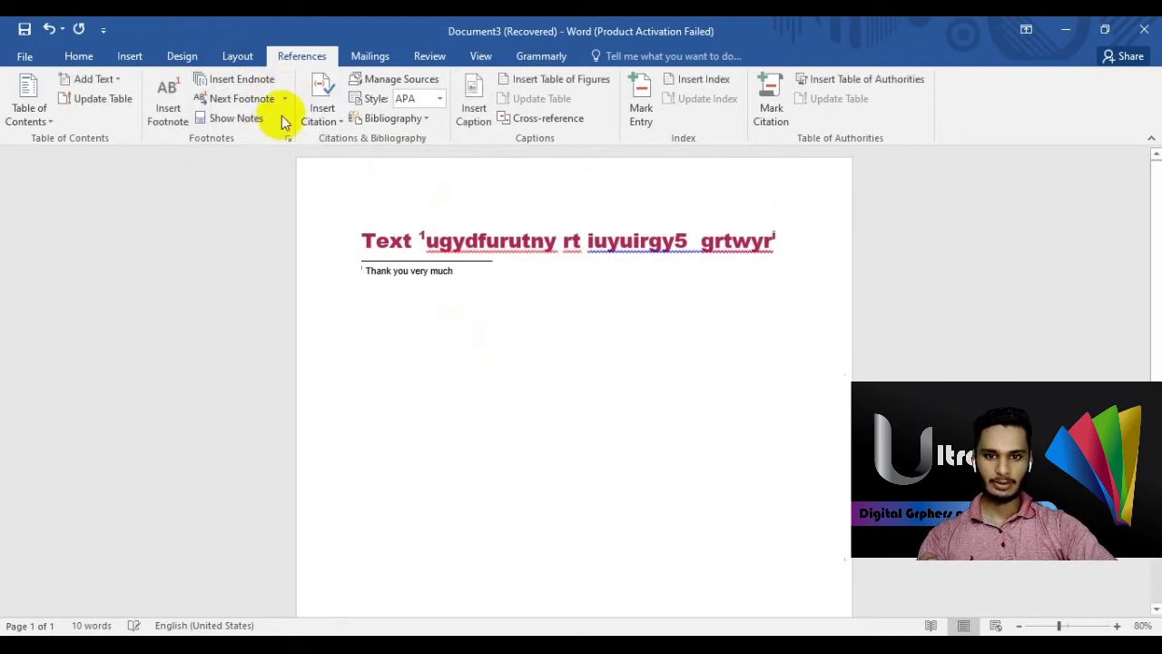
left_click(285, 98)
left_click(285, 142)
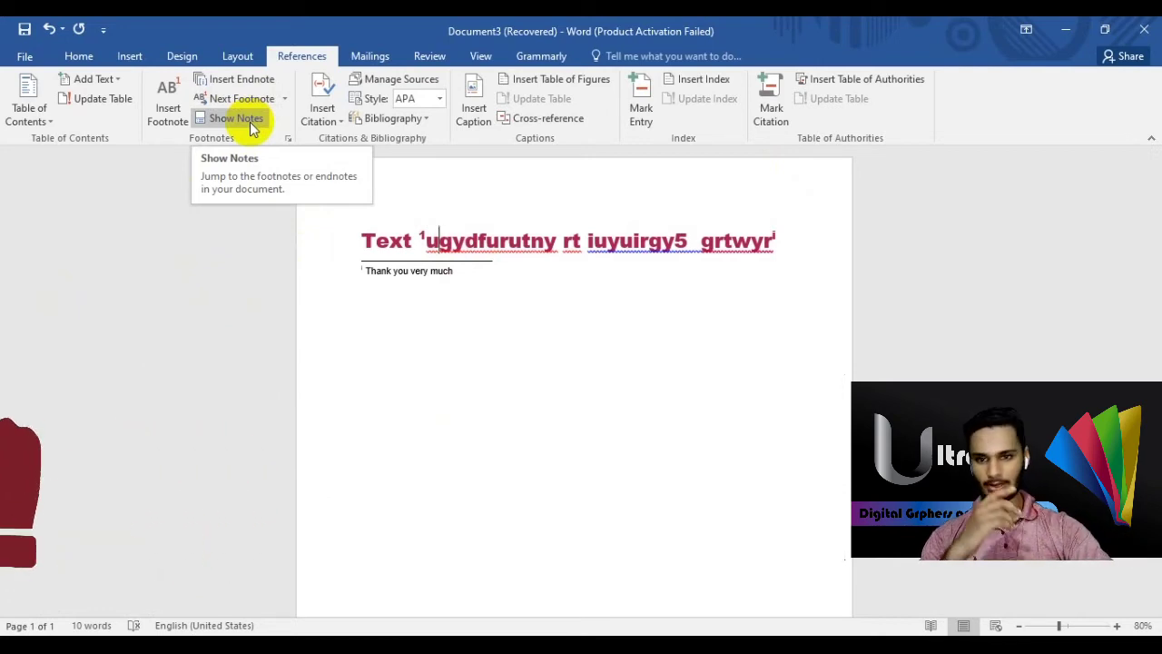
- Step through the footnote and endnote with Next and Previous Footnote, returning to the page text
left_click(411, 270)
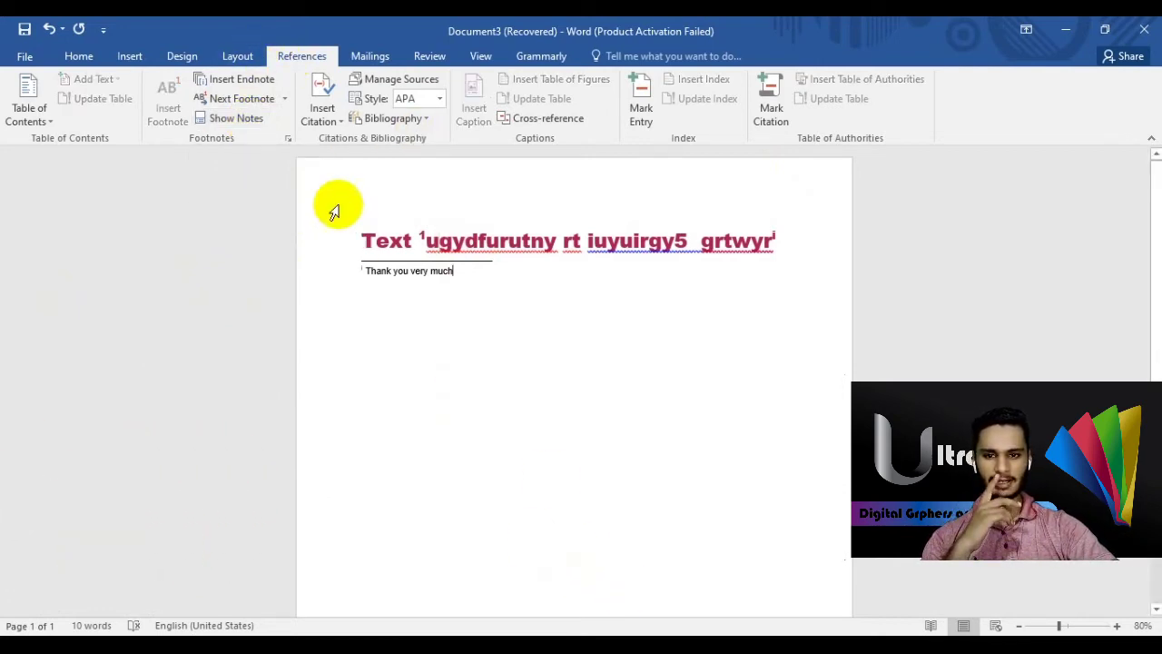
scroll(452, 390, "down", 5)
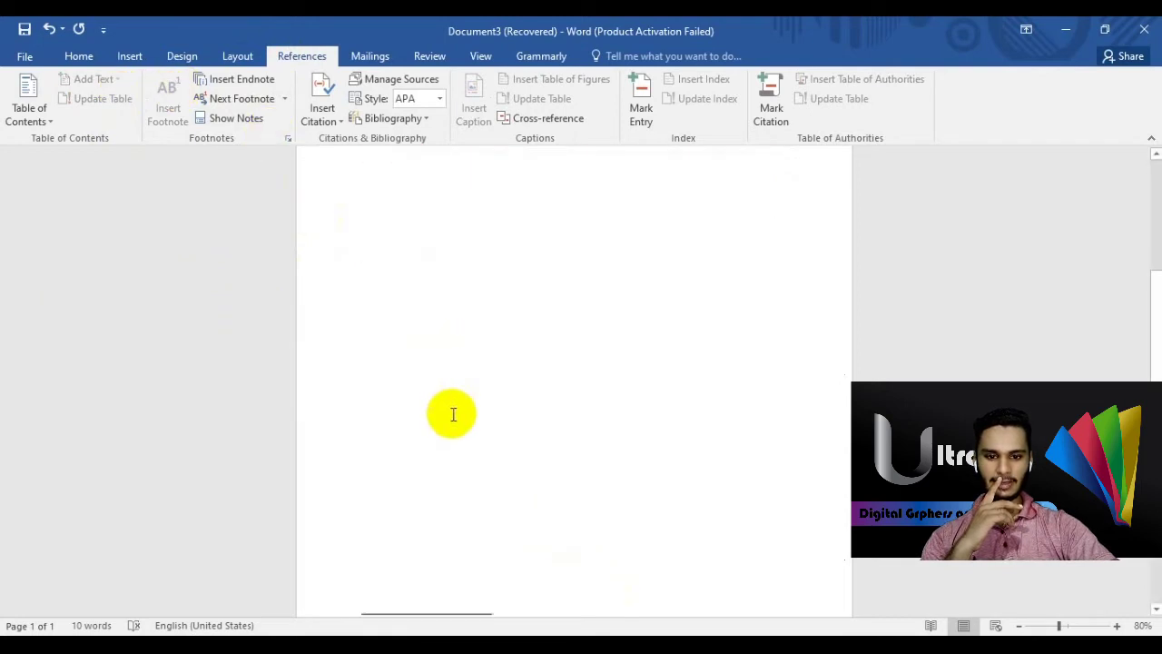
double_click(387, 534)
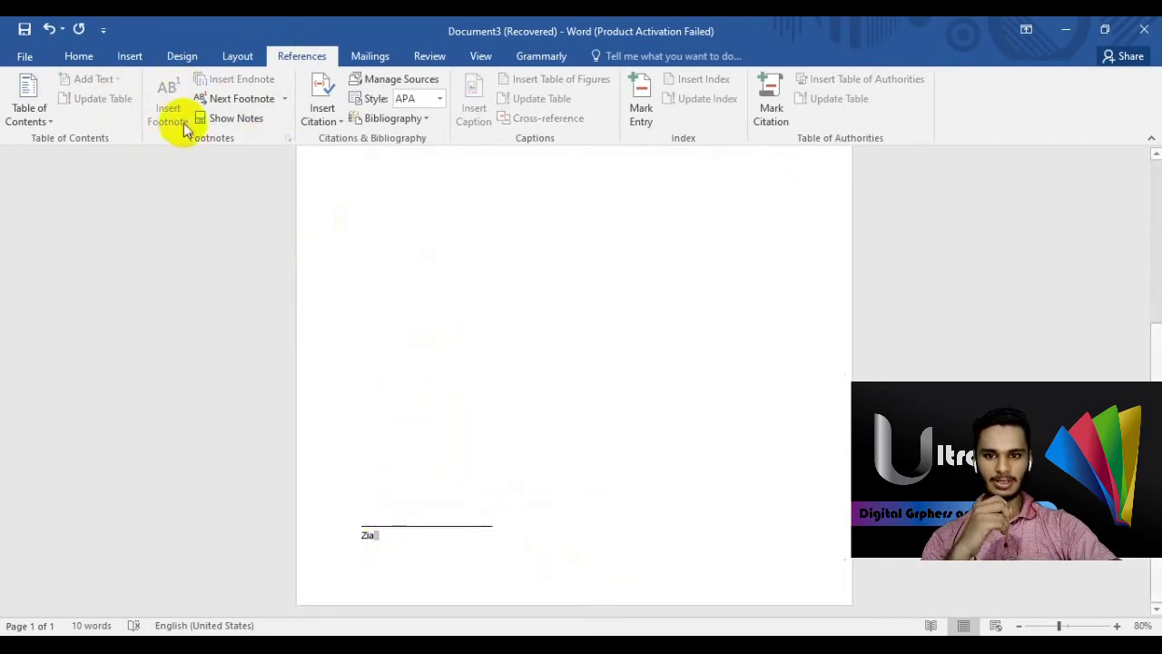
left_click(261, 100)
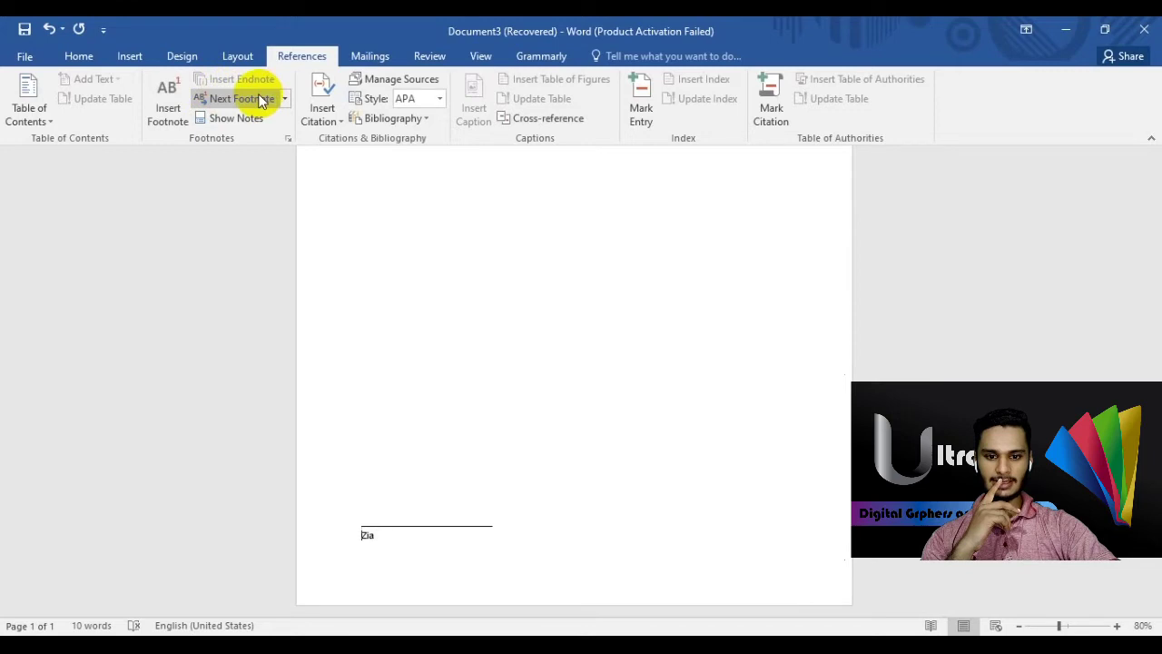
left_click(285, 99)
left_click(256, 140)
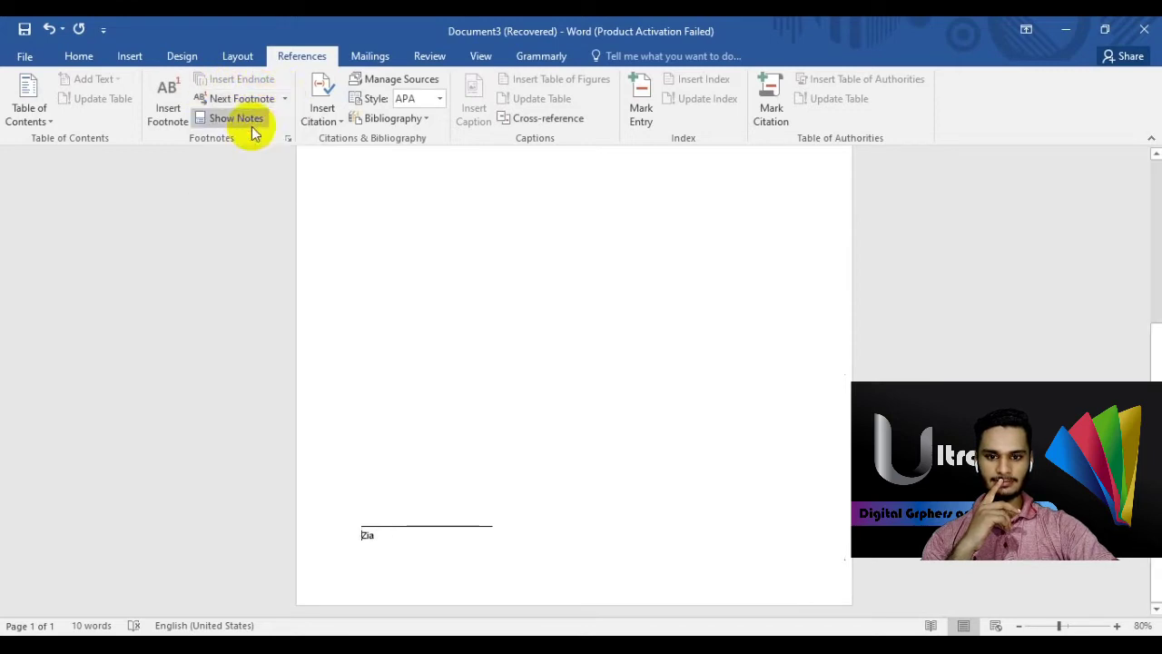
left_click(284, 98)
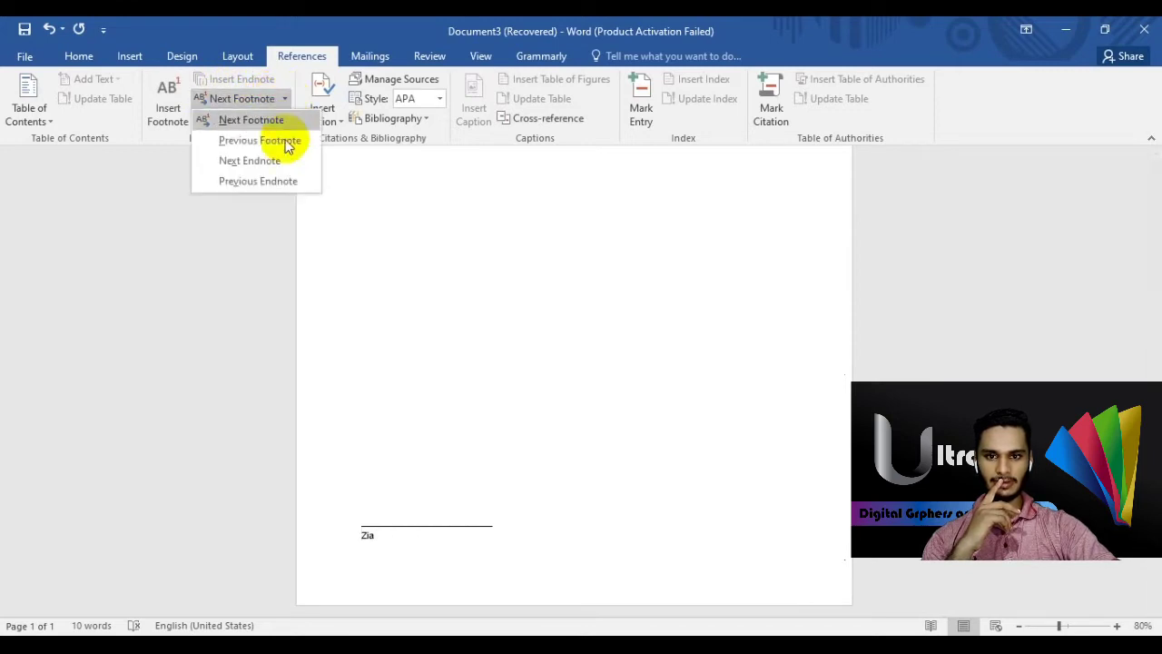
left_click(269, 145)
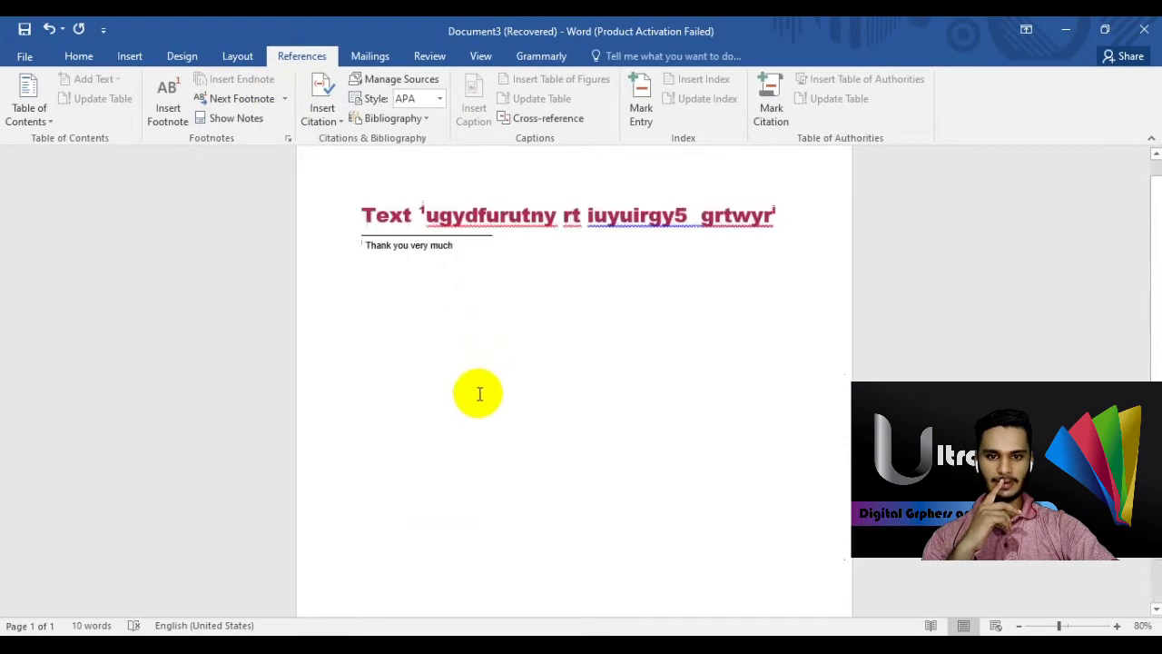
left_click(718, 421)
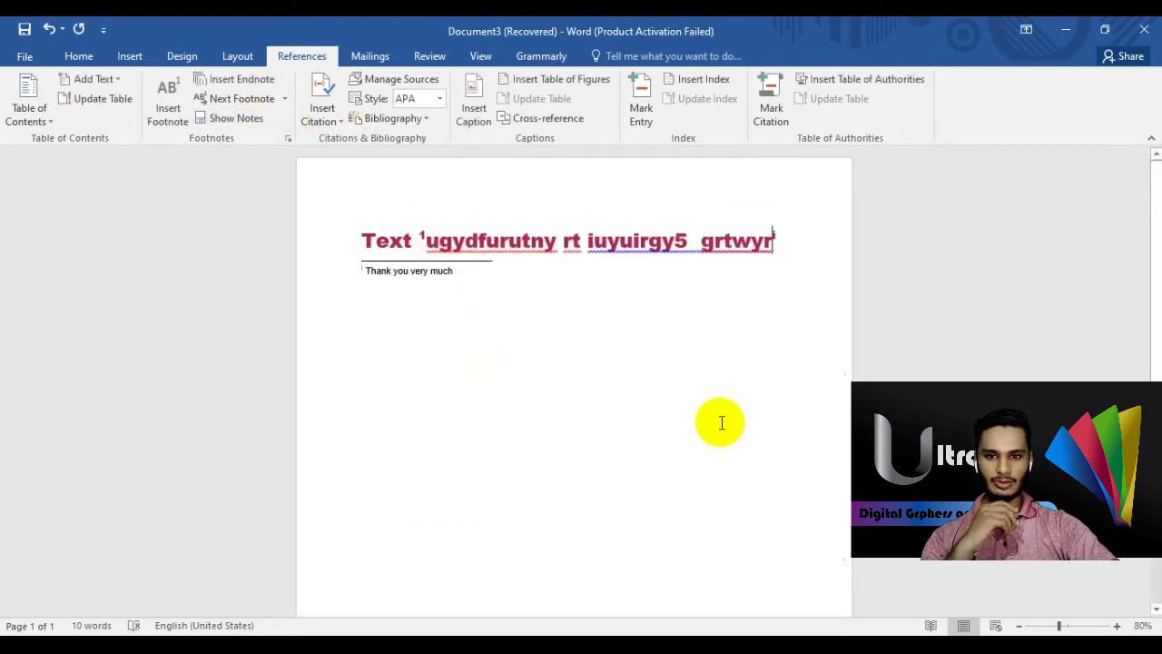
- Use Show Notes to view the footnote area, then the endnote area
left_click(235, 119)
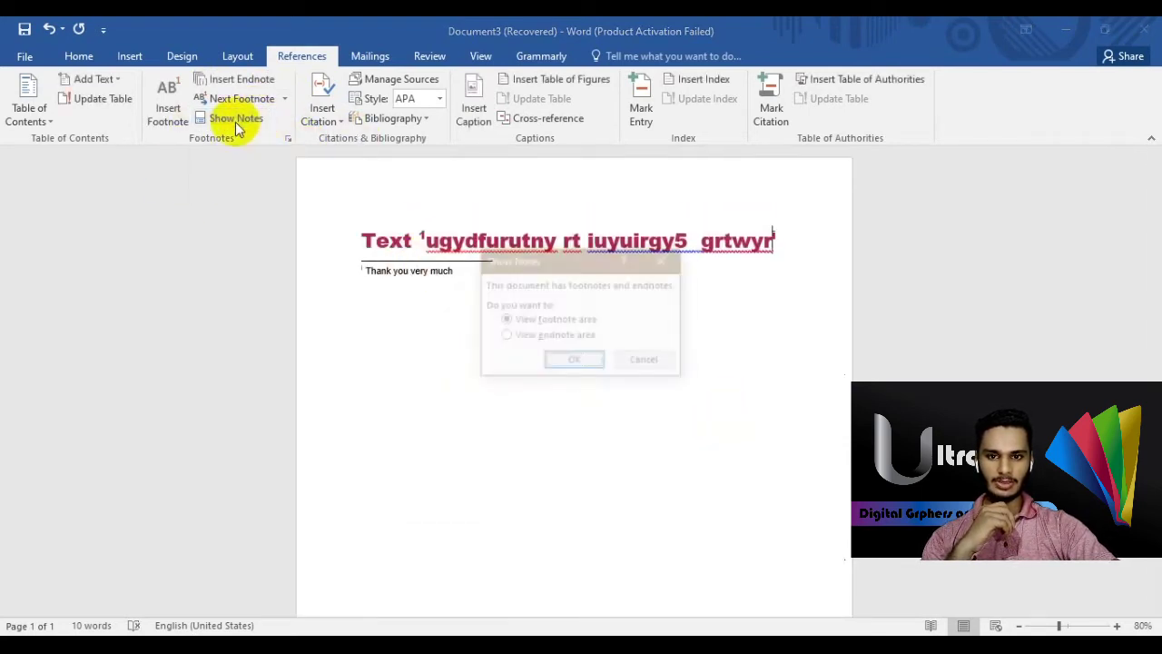
left_click(590, 361)
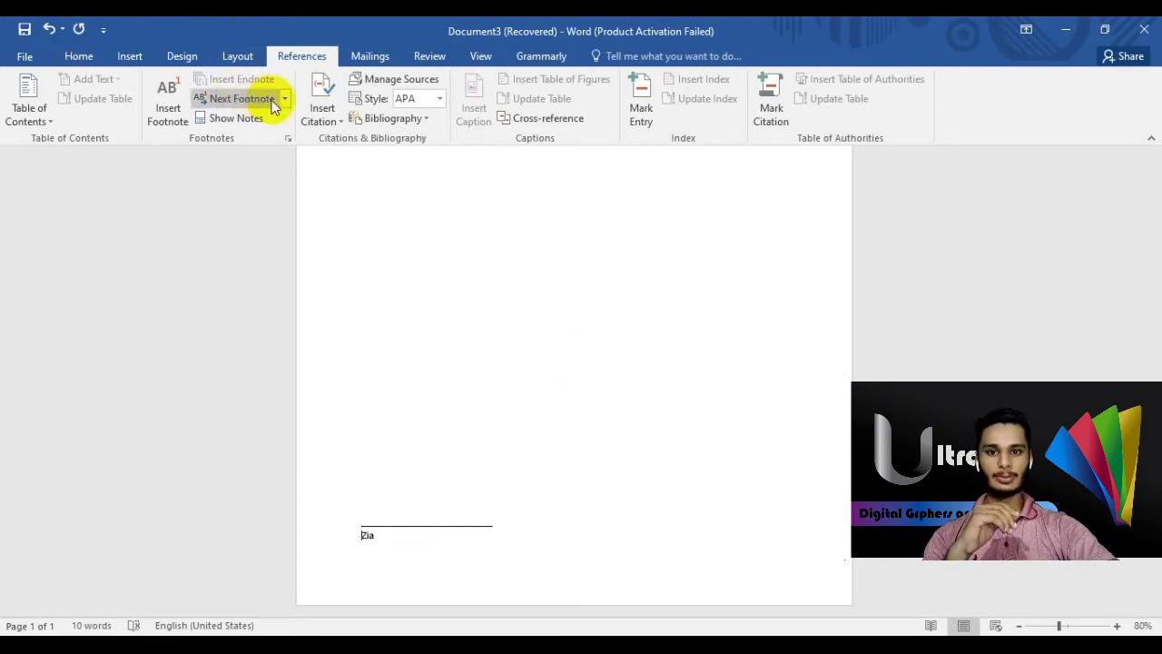
left_click(227, 118)
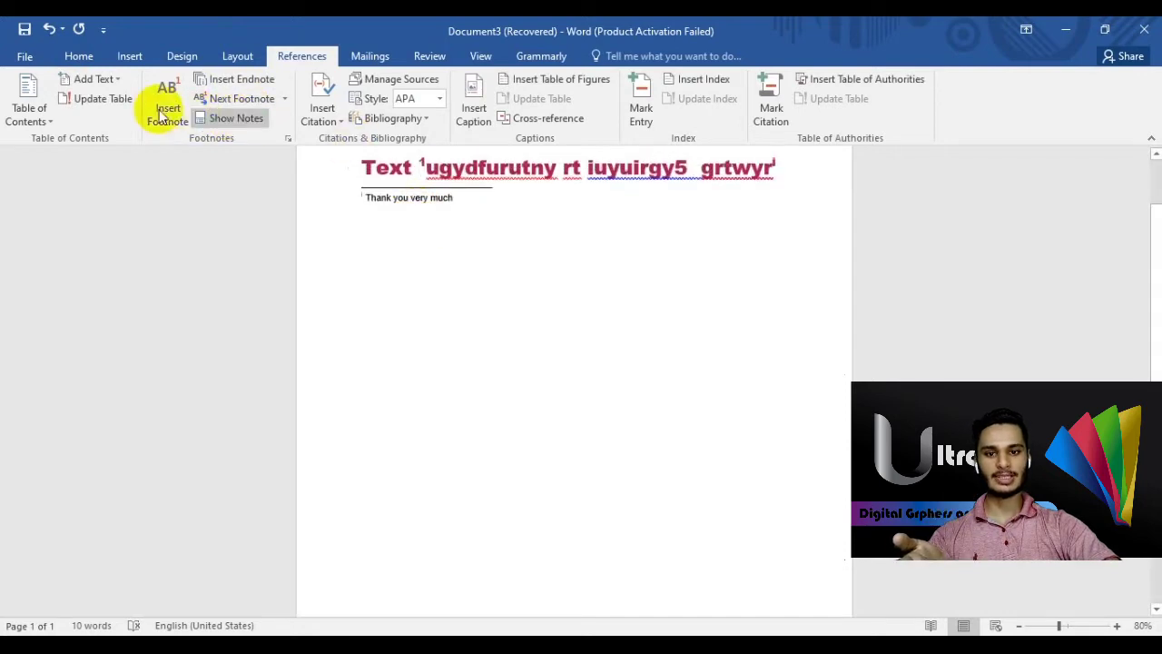
left_click(241, 118)
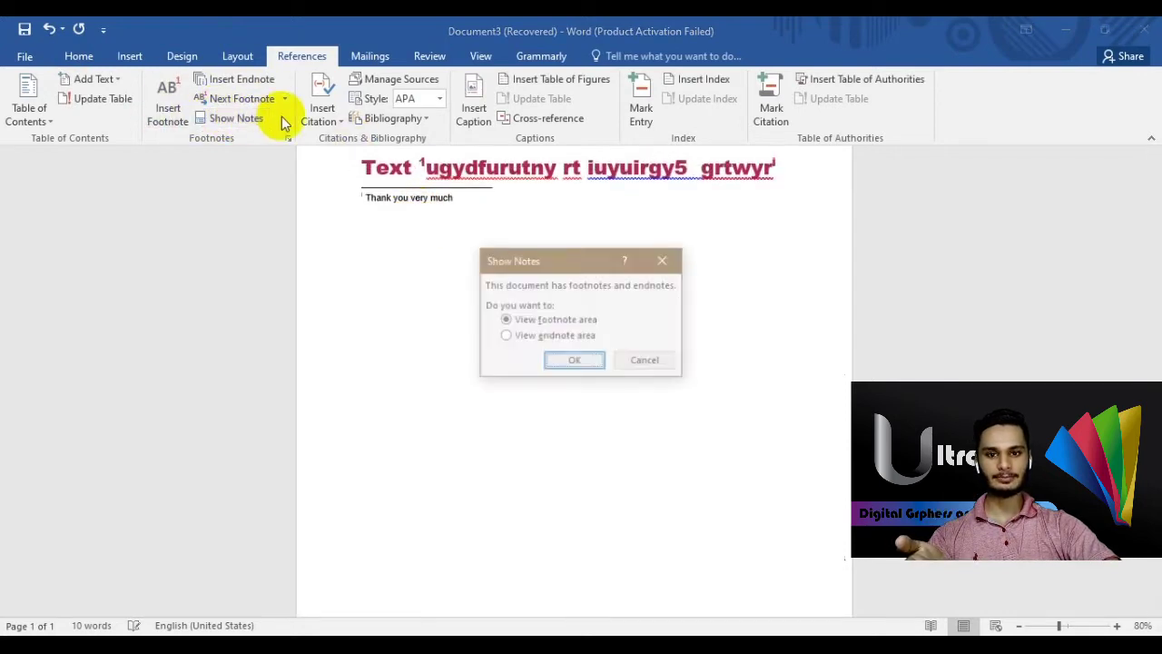
left_click(507, 336)
left_click(570, 362)
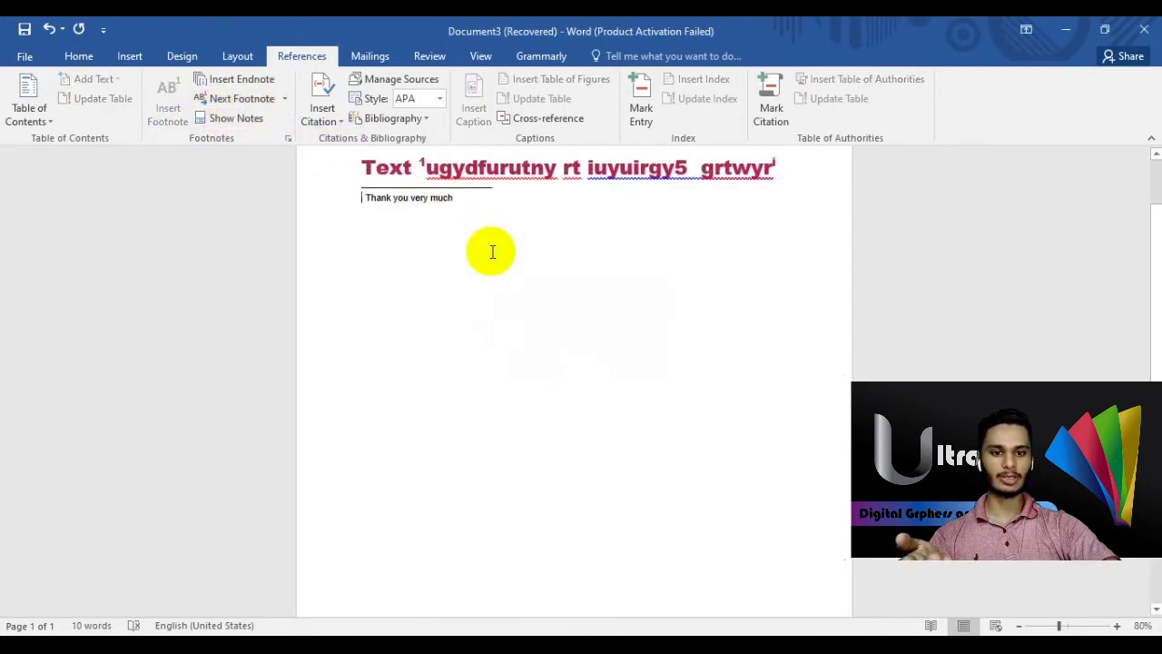
- Delete 'Thank you very much' from the endnote and select the heading line
left_click_drag(470, 217, 440, 209)
key("ctrl+a")
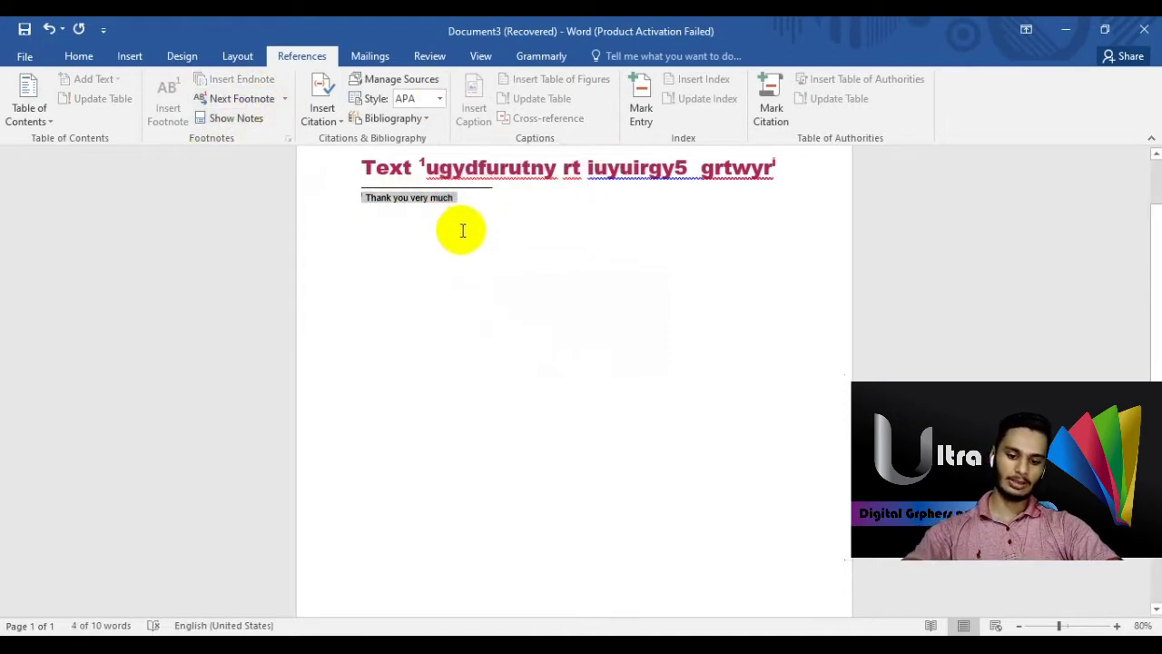
key("Delete")
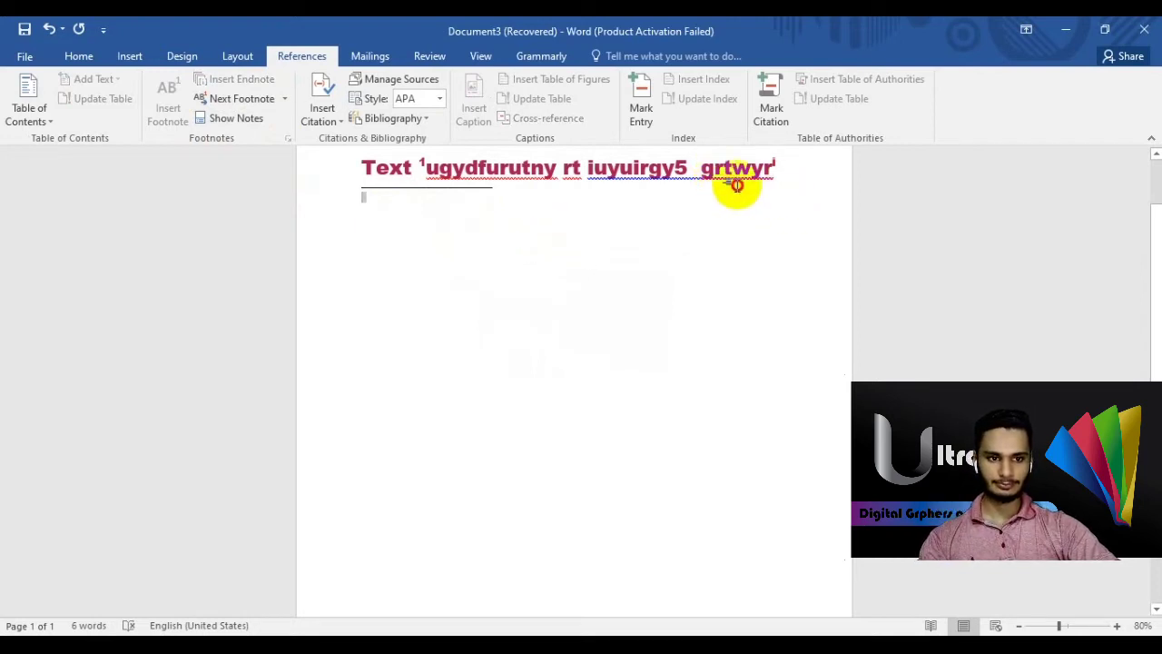
left_click_drag(737, 181, 353, 178)
- Delete the heading and start adding a new source from Insert Citation
key("Delete")
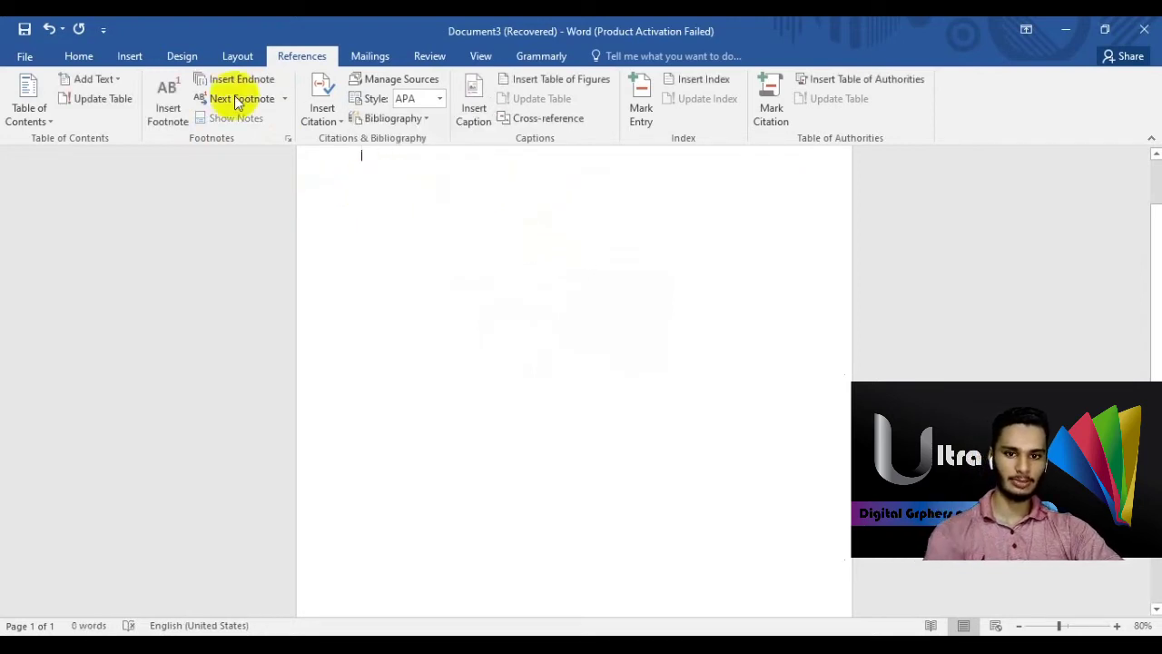
left_click(338, 126)
left_click(348, 140)
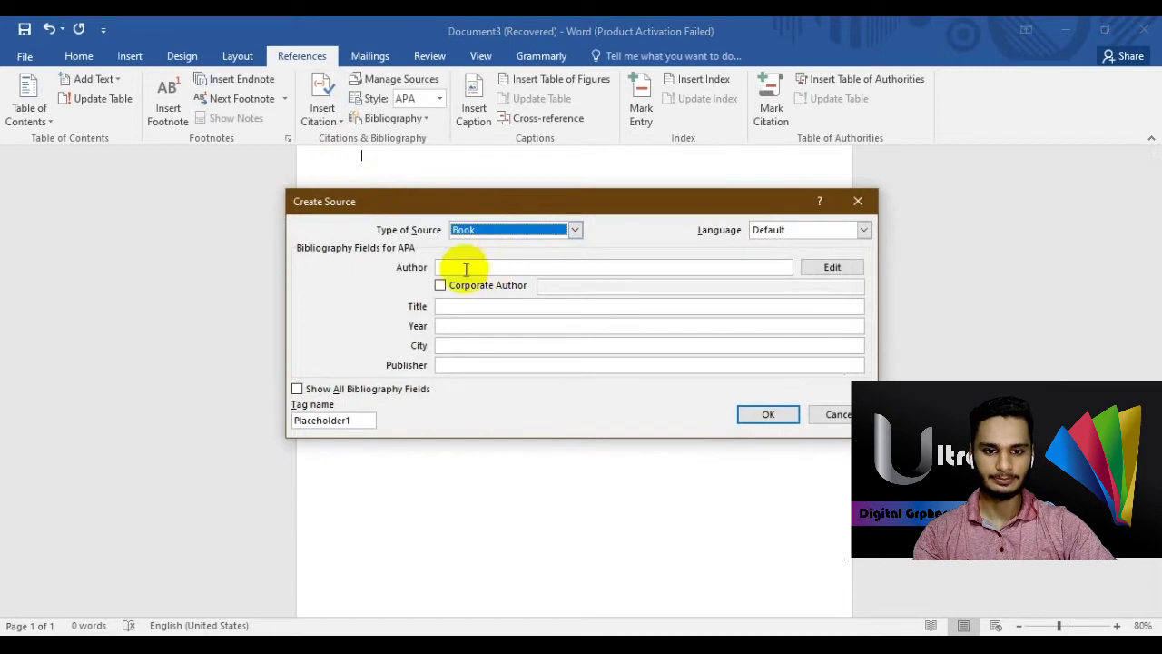
- Set the source type to Journal Article and enter the author's name
left_click(577, 230)
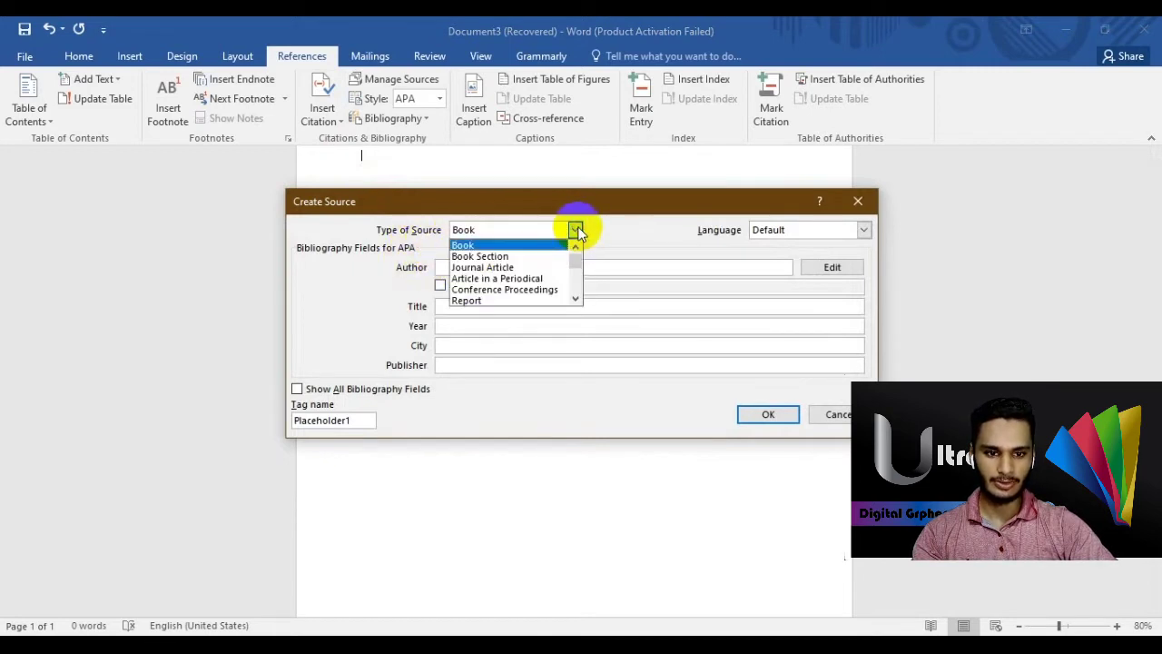
left_click(505, 268)
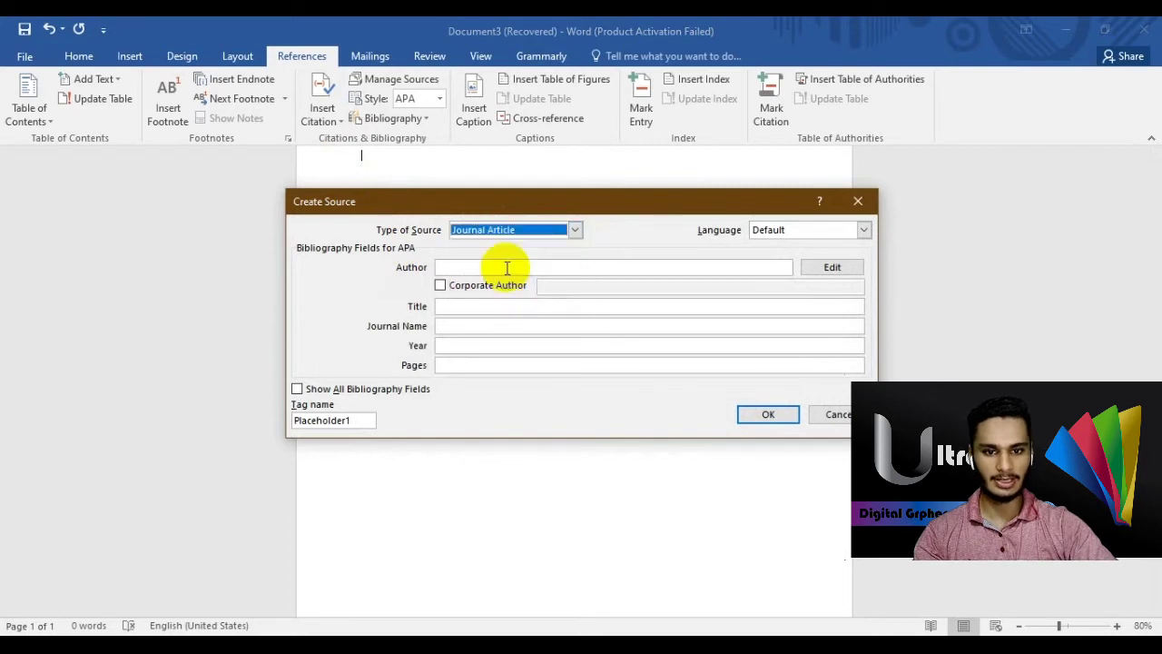
left_click(446, 267)
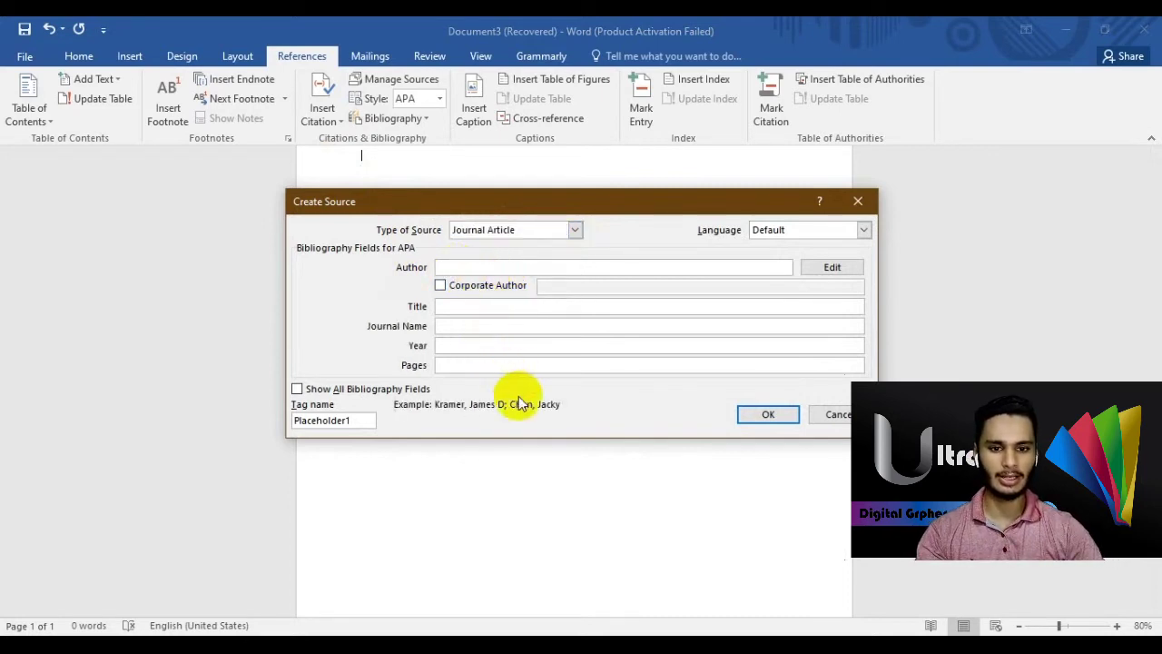
type("Muhamma")
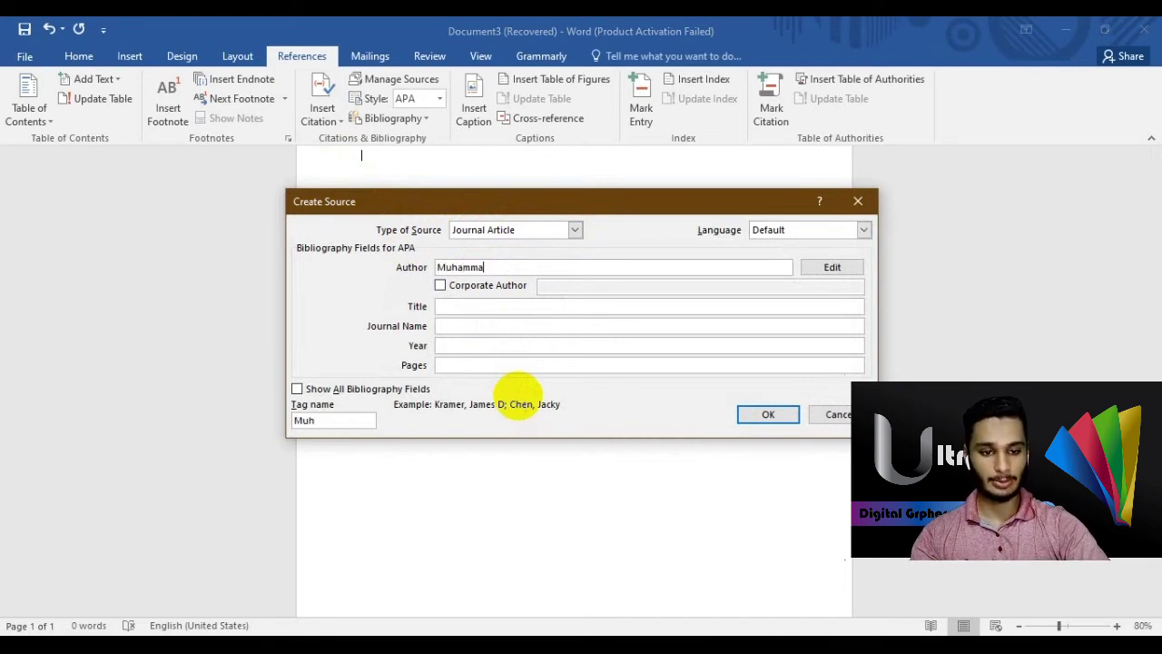
key("BackSpace")
key("BackSpace")
key("BackSpace")
type("J.L Marium")
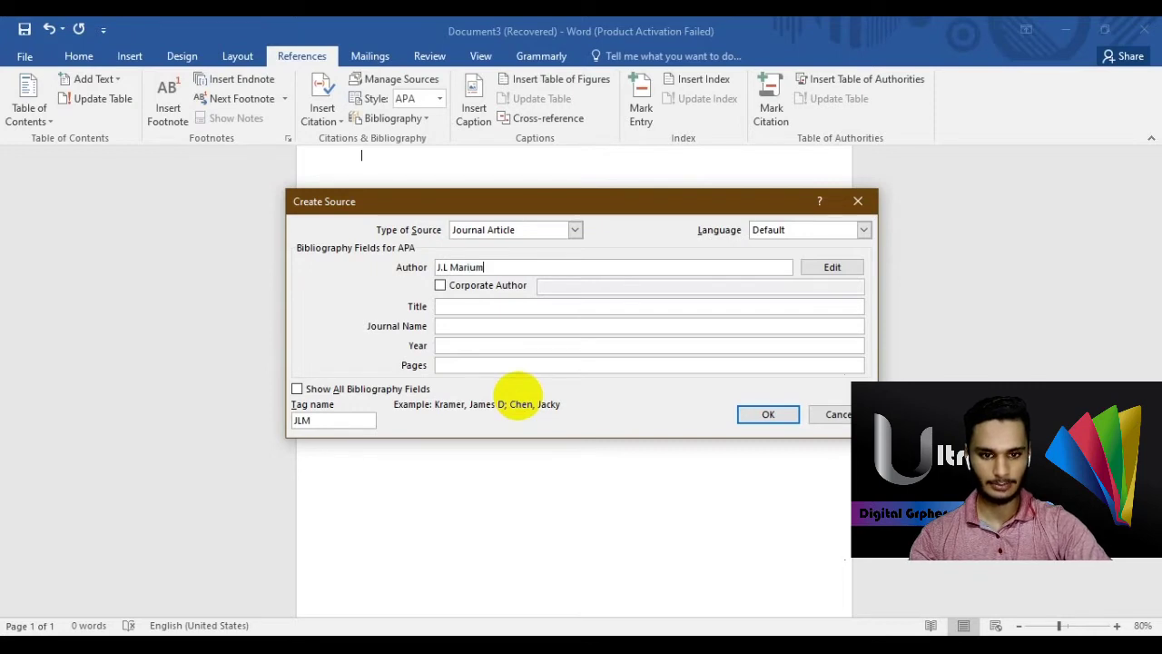
left_click(440, 286)
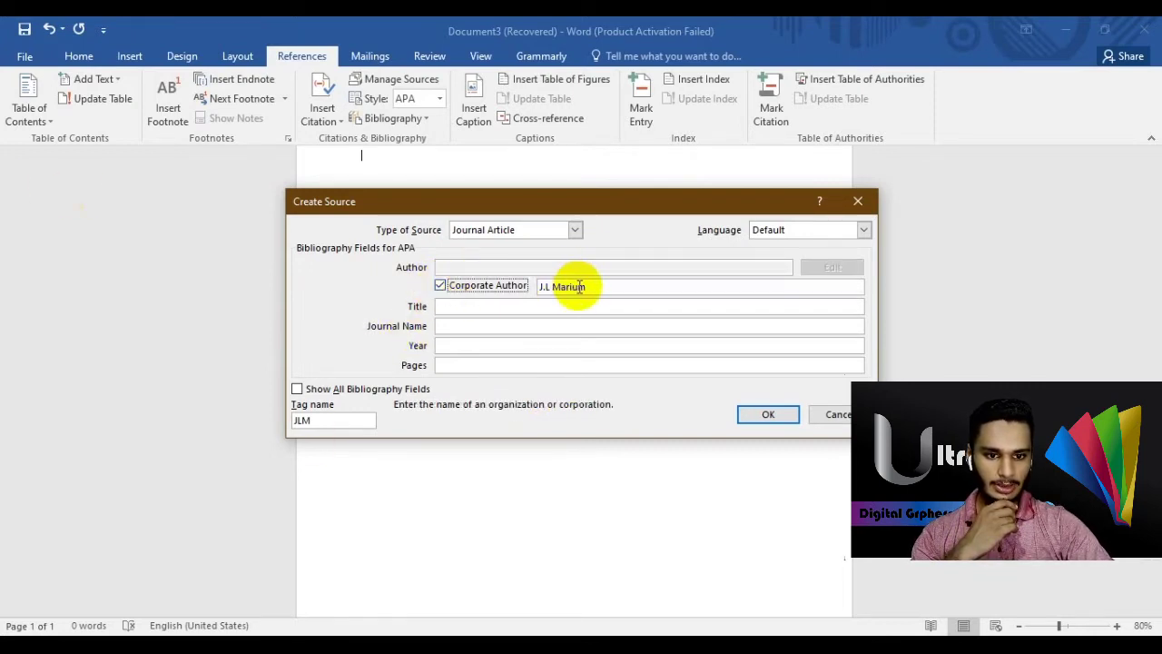
left_click(441, 286)
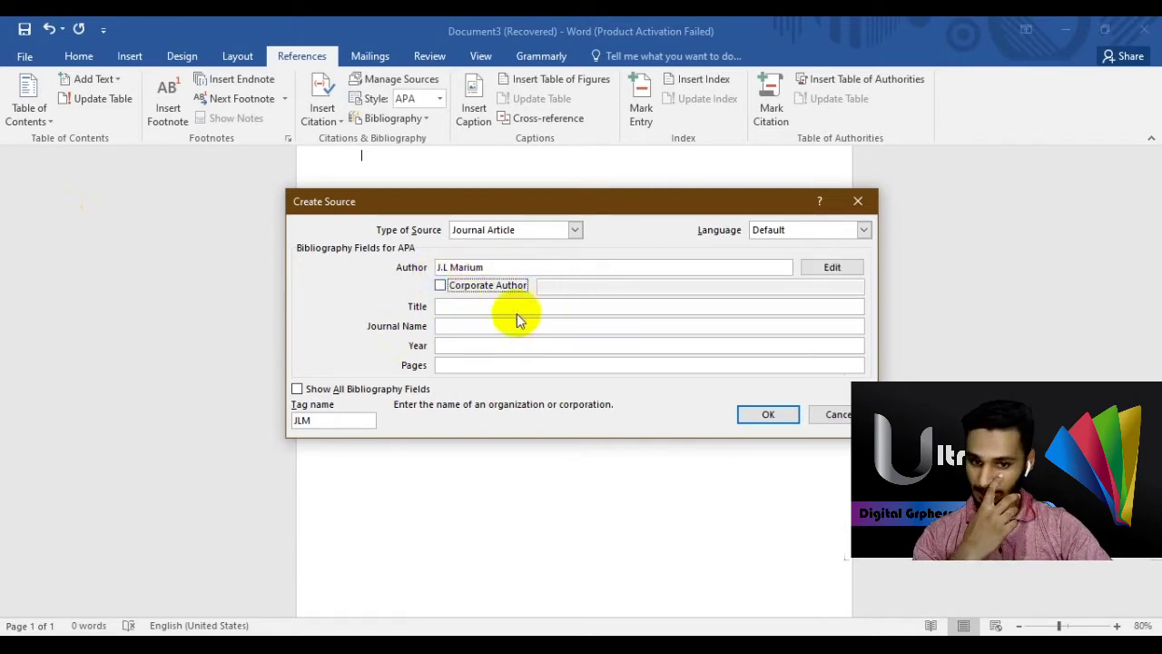
- Enter title Statics, journal Engineering, year 2020, page 200, and insert the citation
left_click(475, 307)
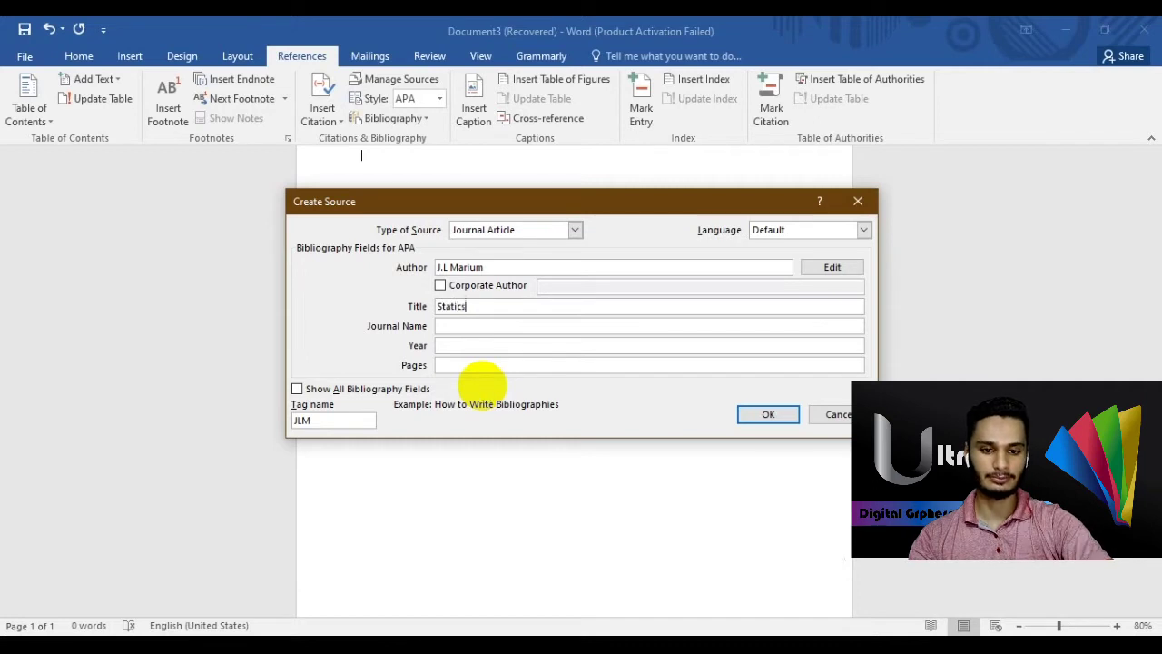
left_click(463, 325)
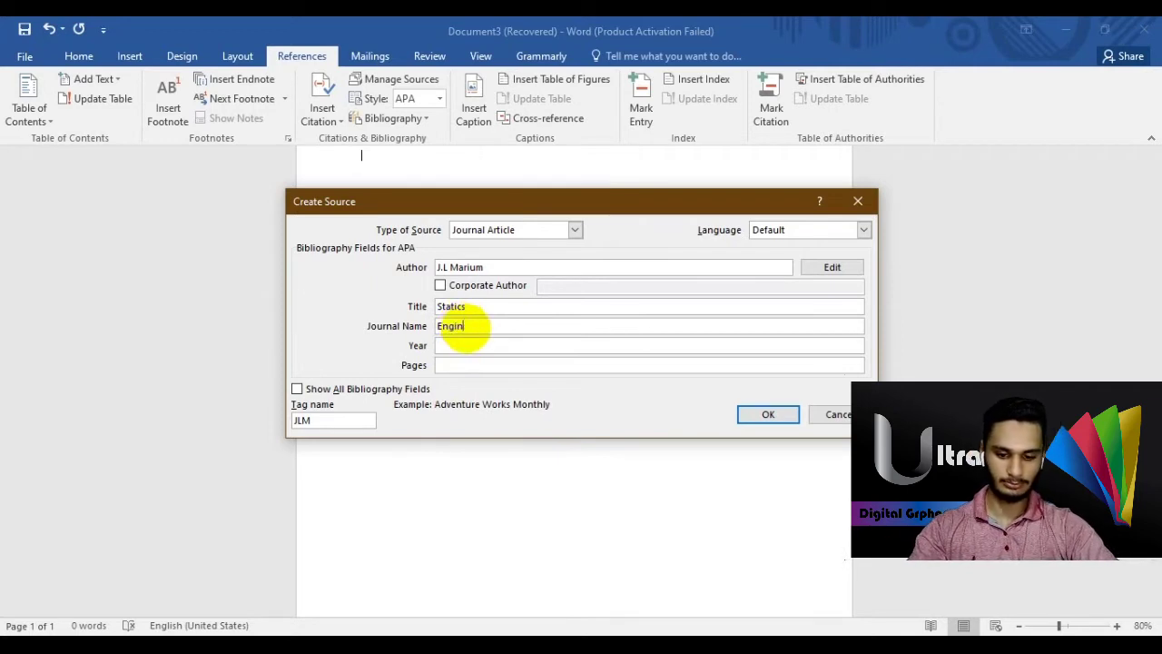
left_click(467, 345)
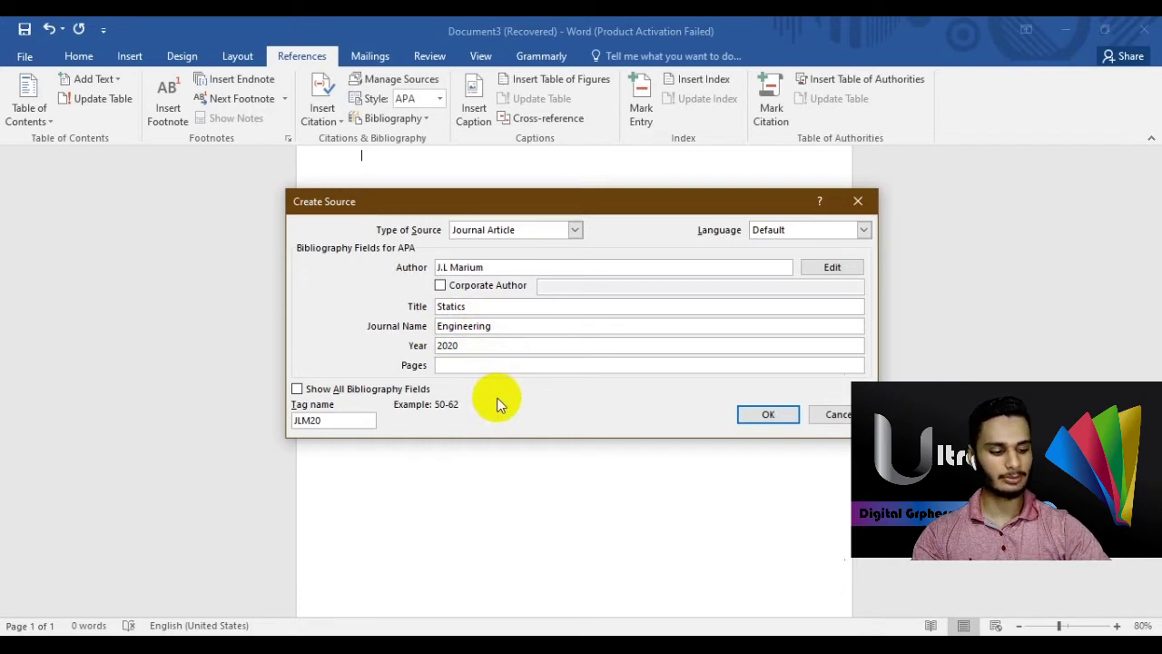
left_click(350, 392)
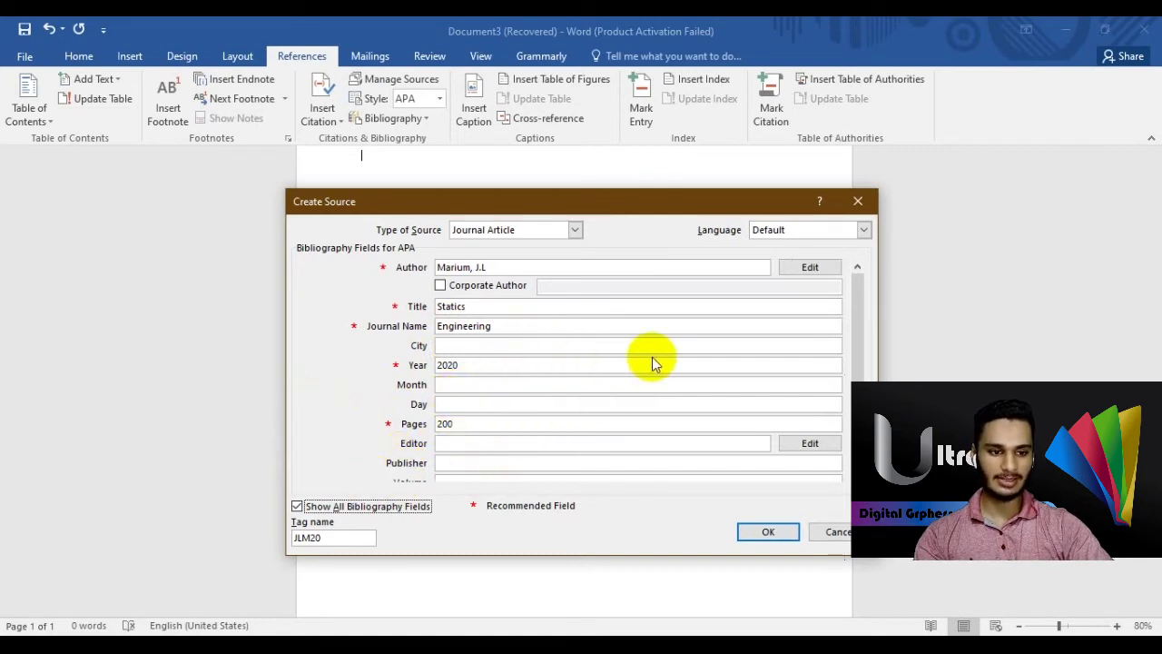
left_click_drag(859, 360, 859, 454)
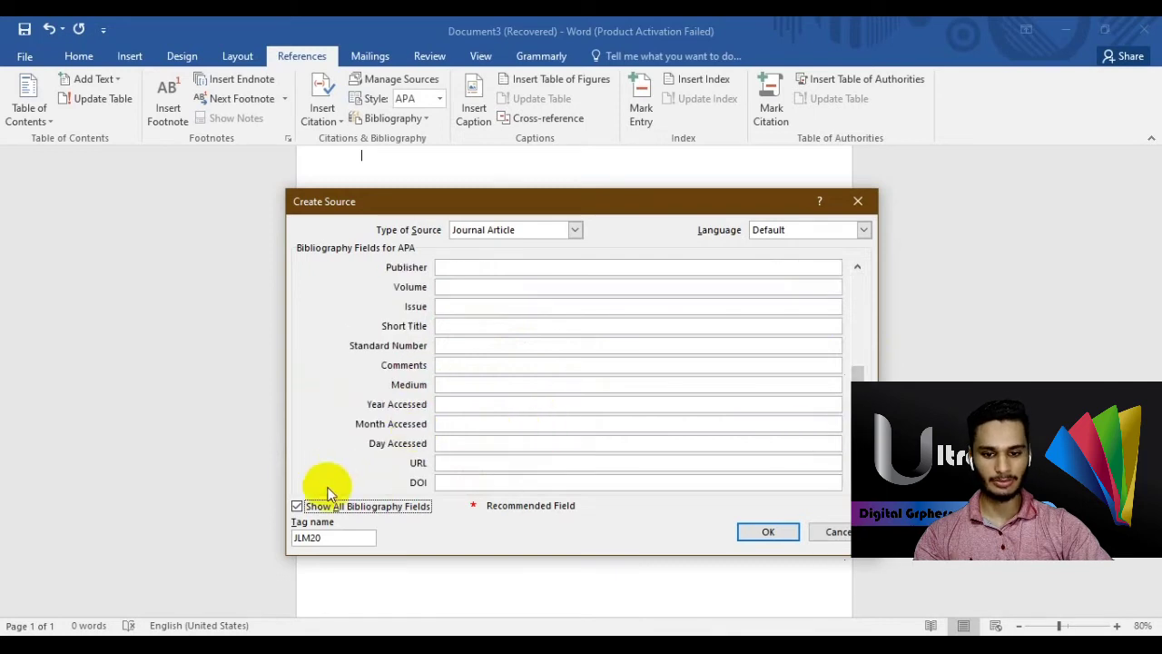
left_click(297, 506)
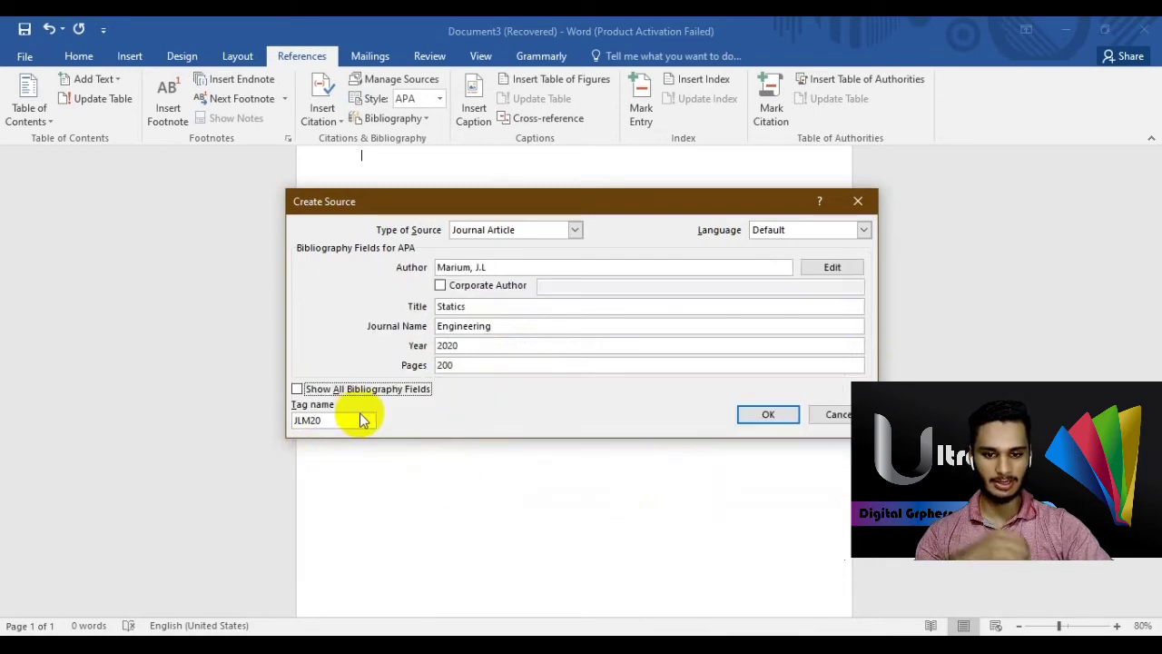
left_click(755, 420)
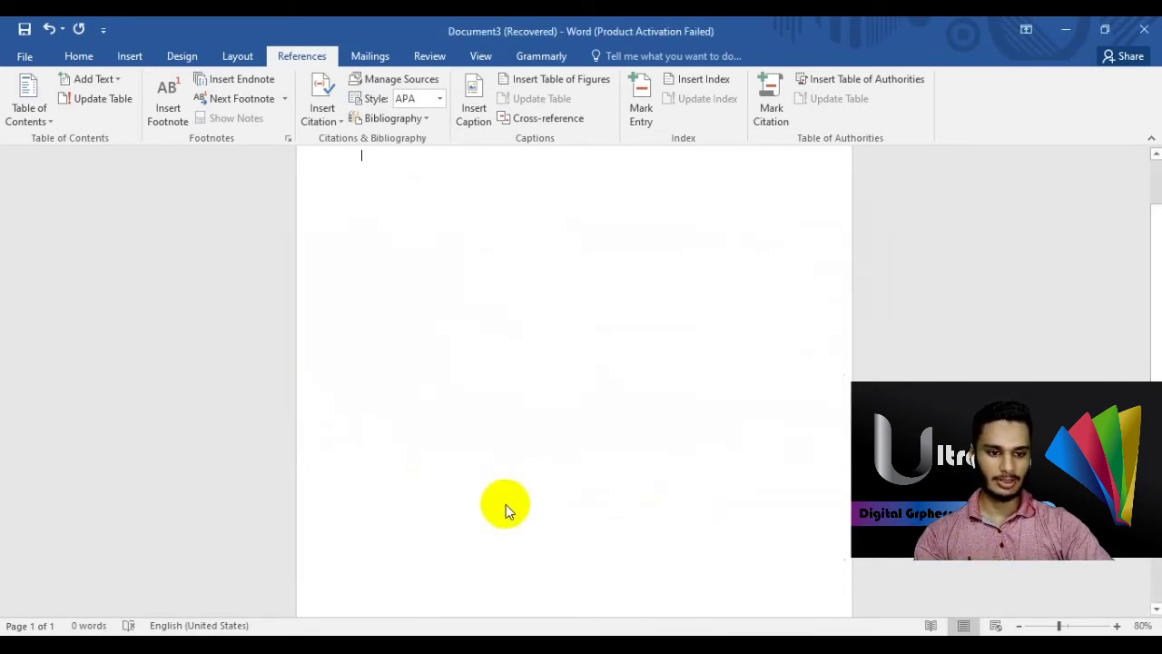
scroll(506, 504, "up", 2)
scroll(506, 504, "down", 5)
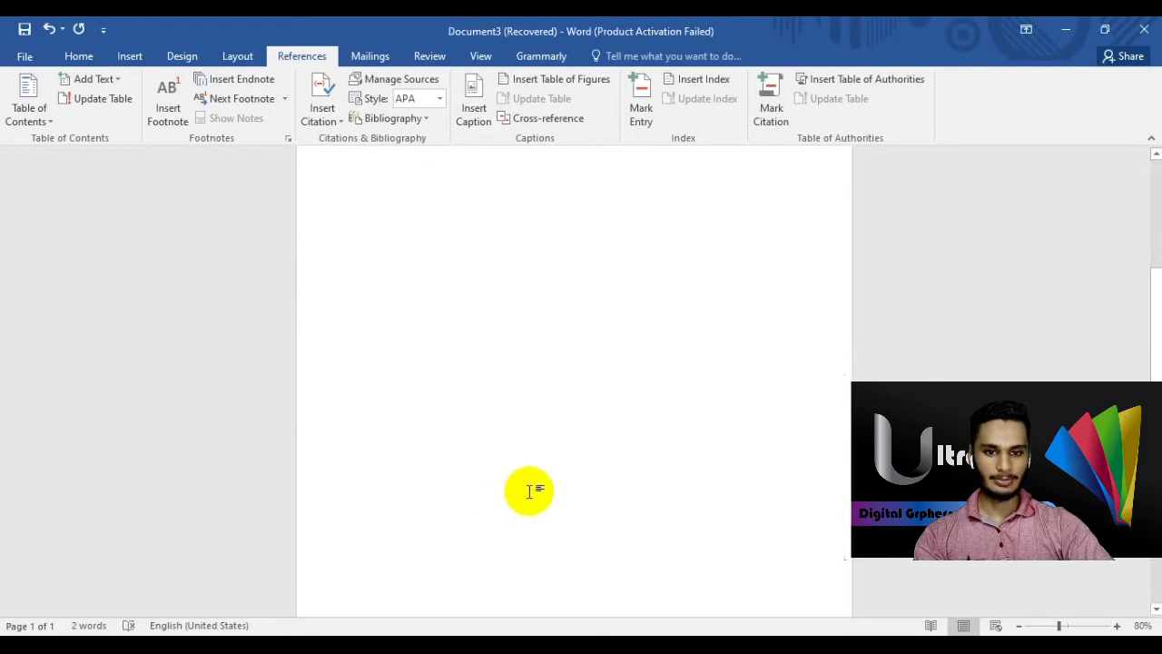
scroll(534, 483, "up", 5)
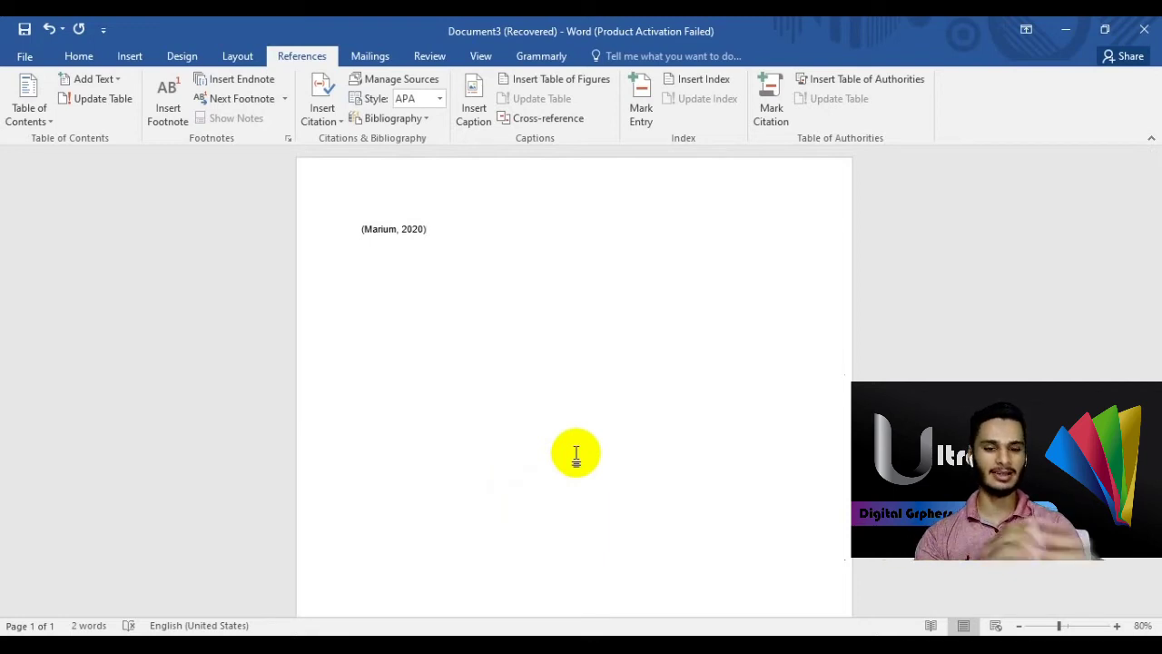
- Insert a new placeholder citation, replacing Placeholder1 with a name tag
left_click(322, 115)
left_click(364, 207)
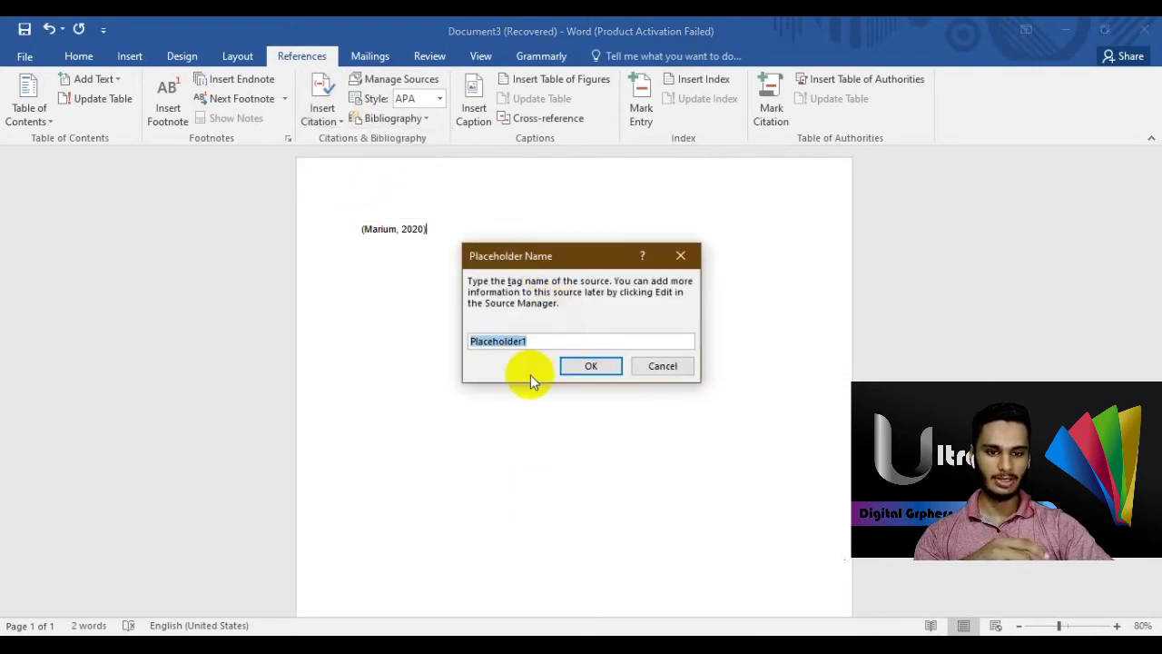
key("BackSpace")
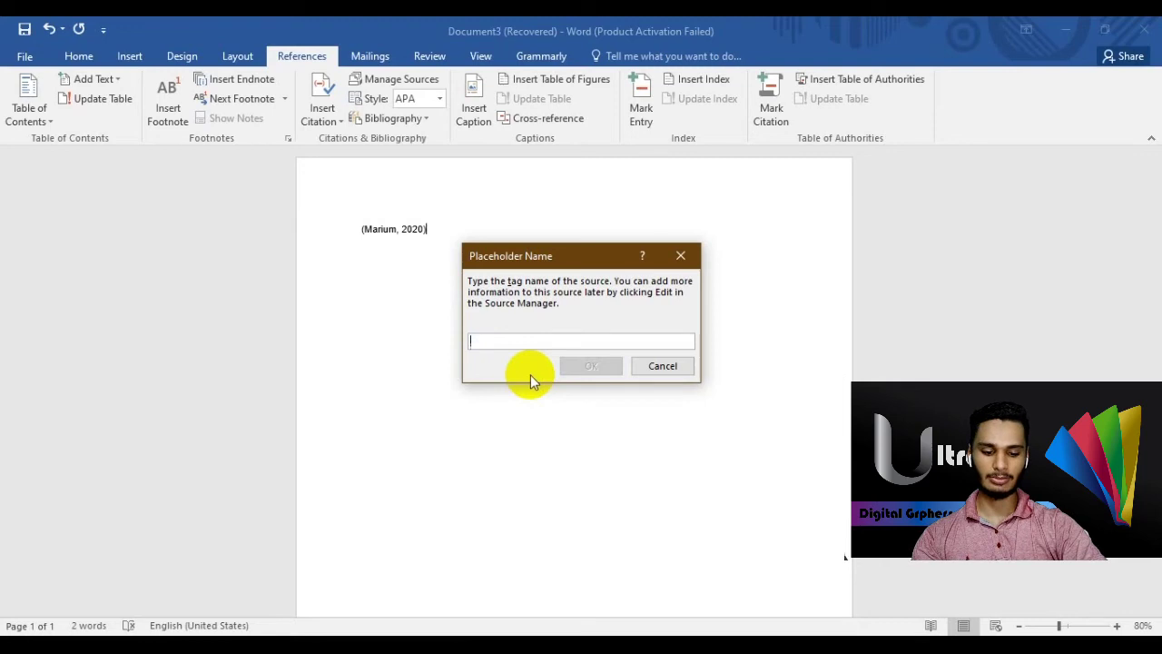
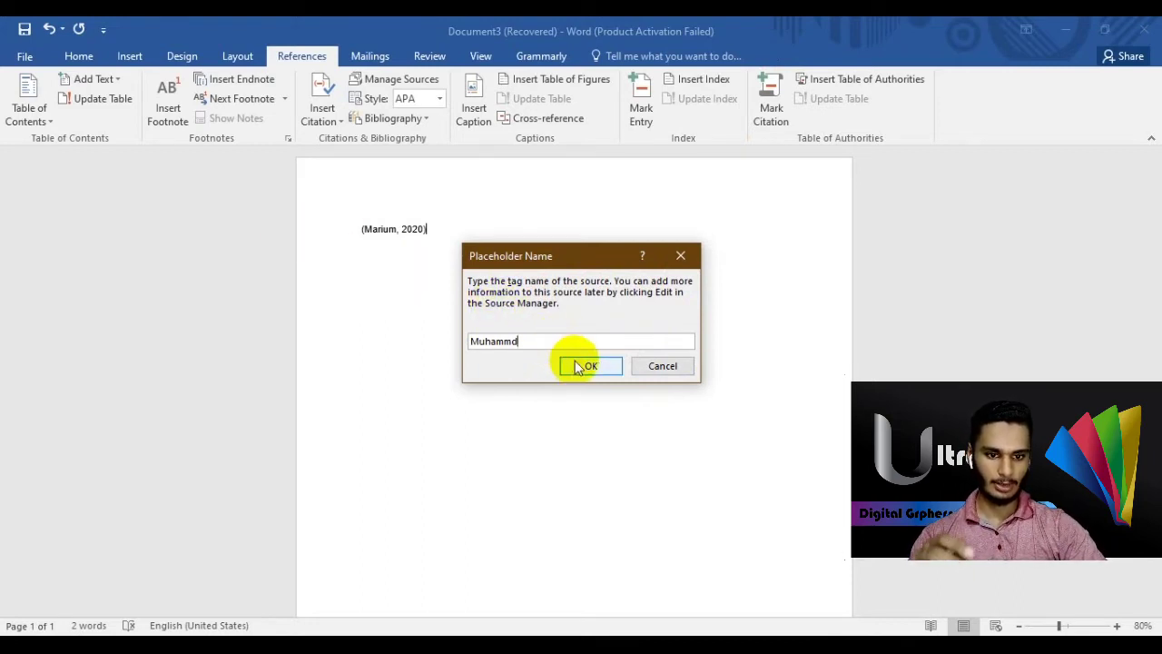
left_click(576, 363)
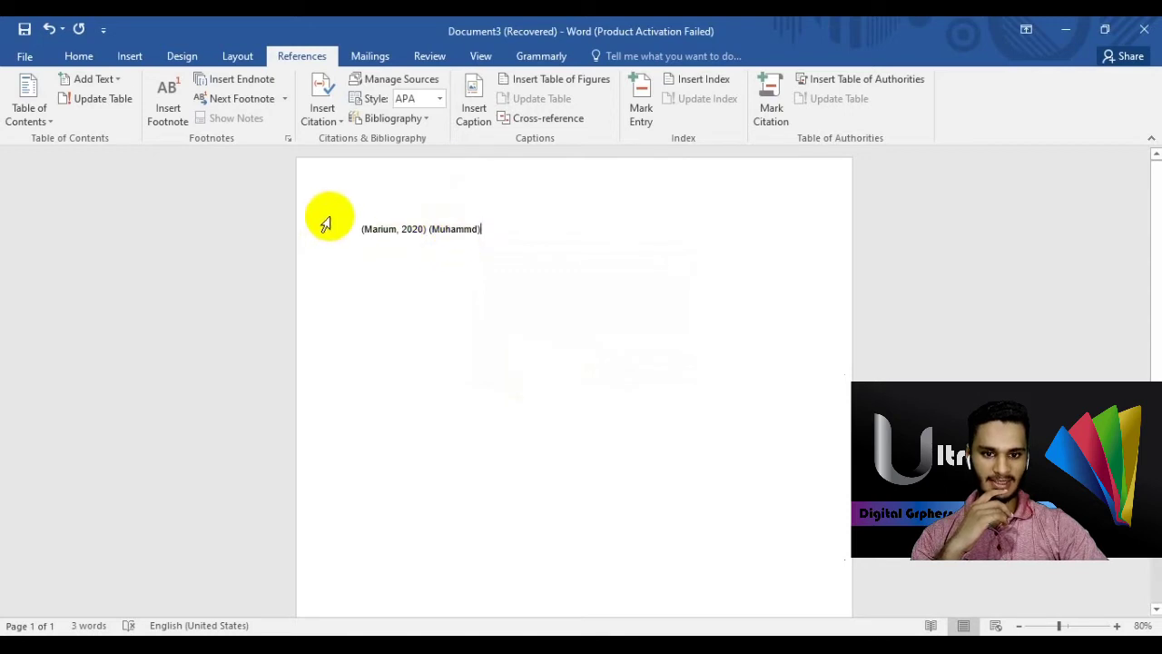
left_click(327, 118)
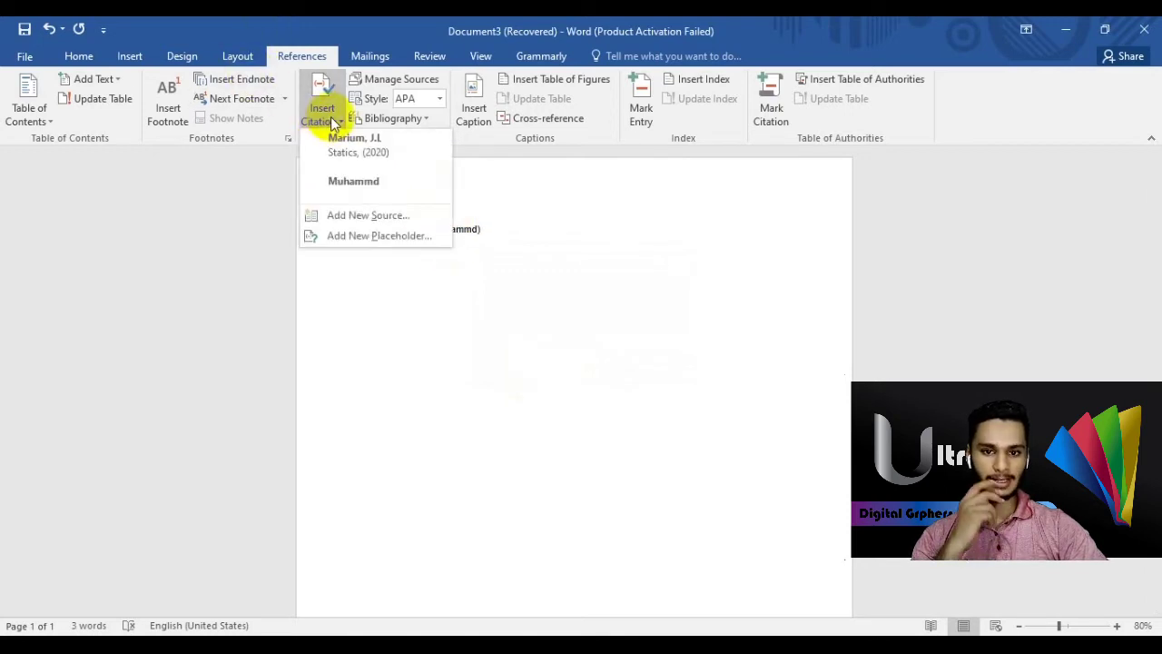
left_click(410, 273)
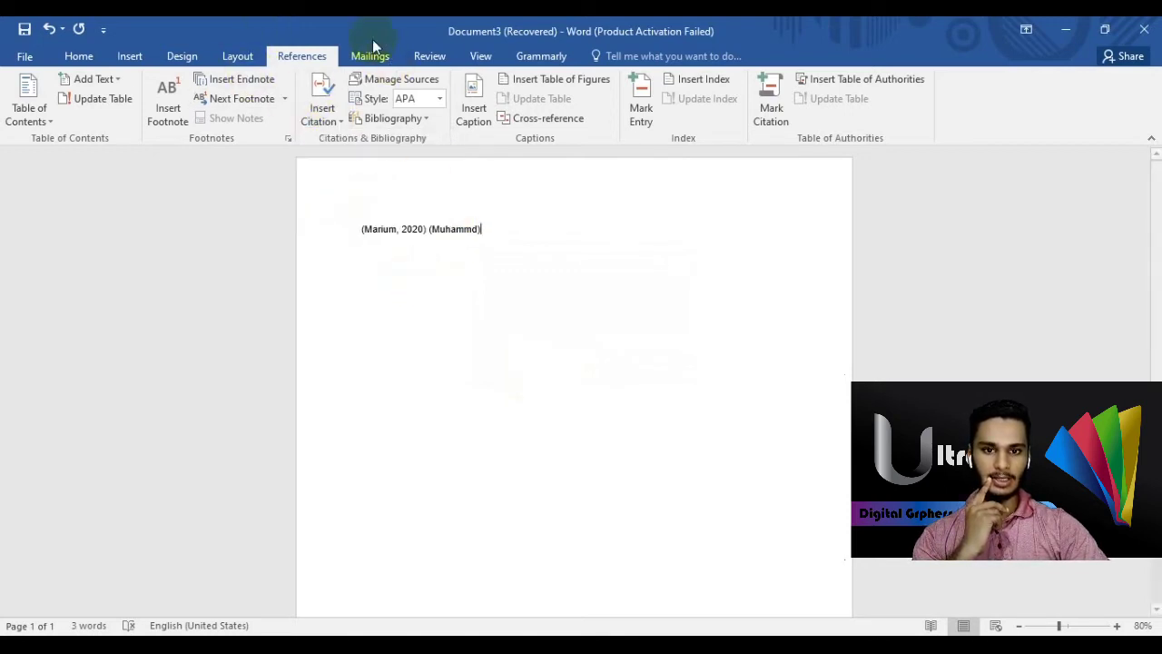
left_click(391, 82)
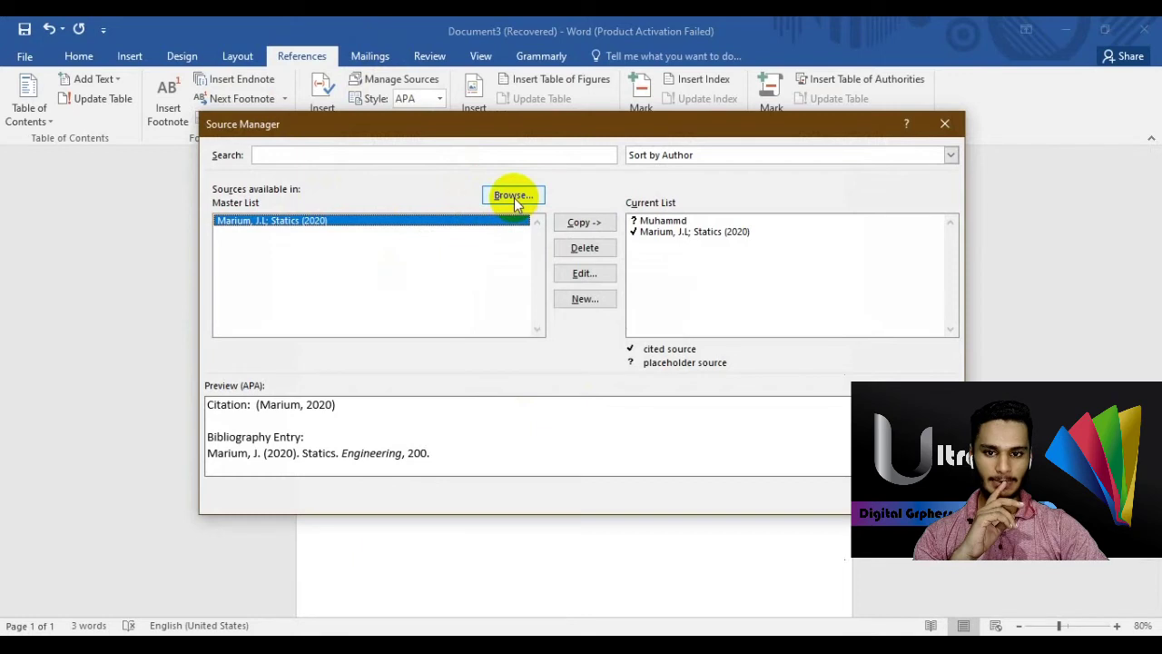
left_click(514, 198)
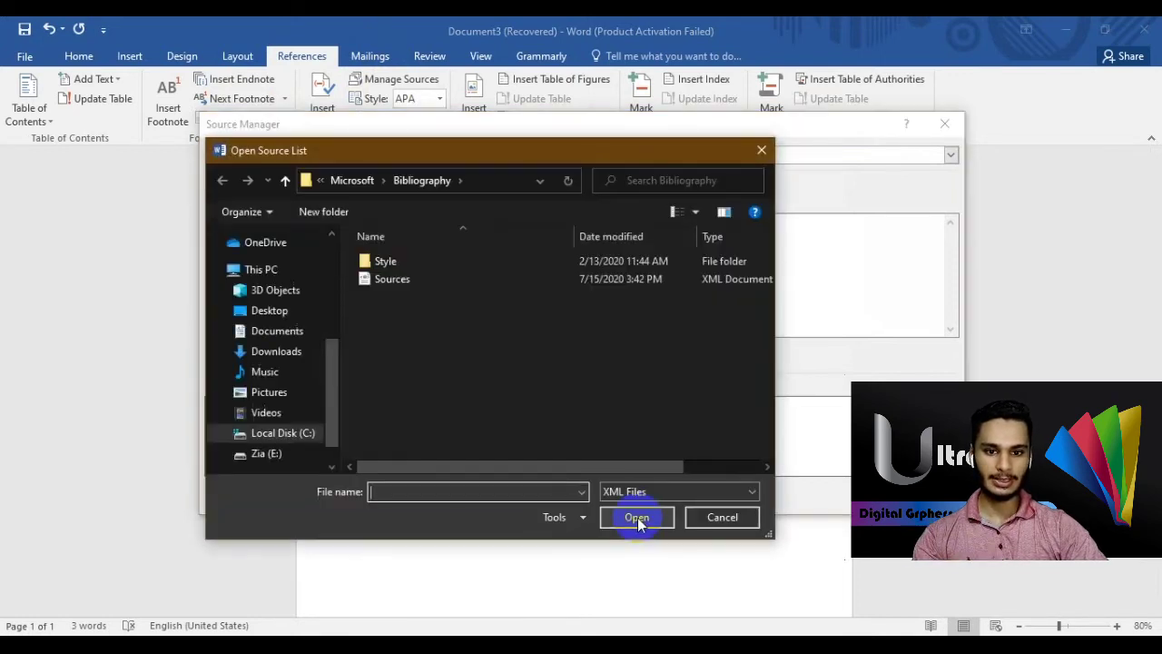
left_click(723, 520)
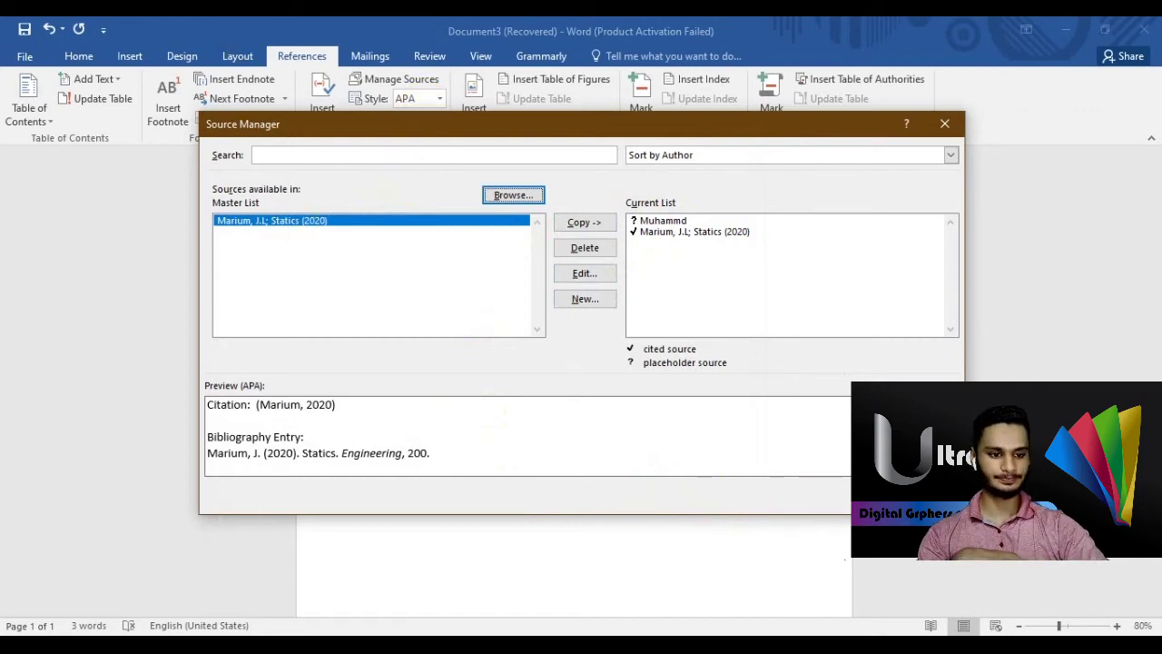
left_click(926, 495)
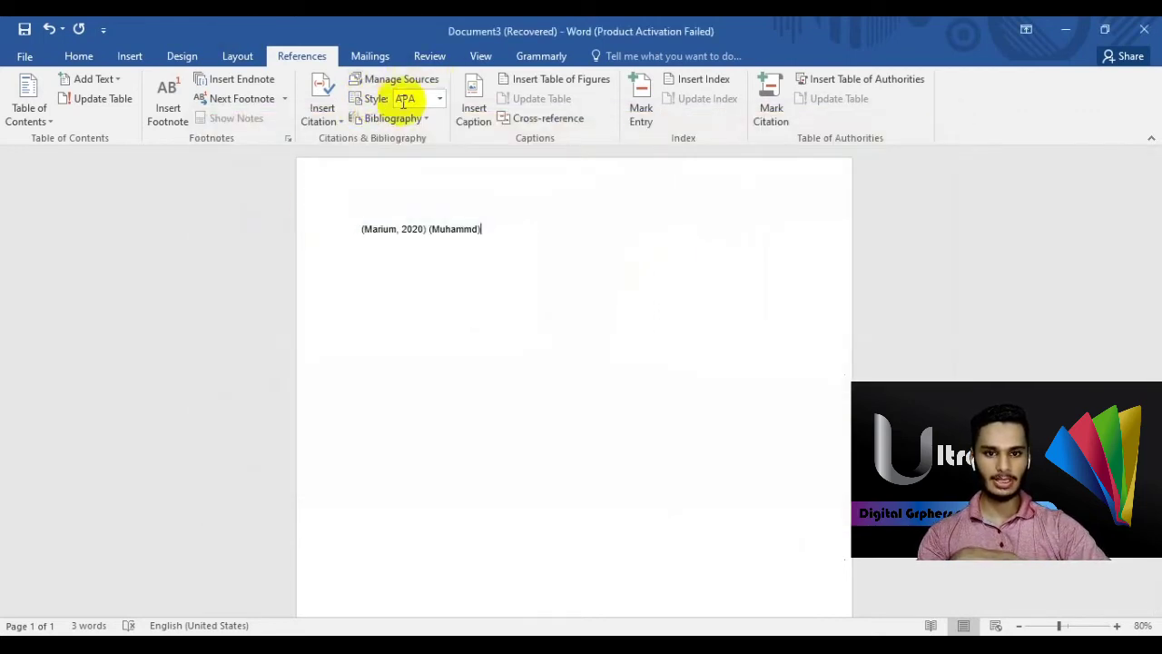
- Apply ISO 690 - Numerical Reference style, then add References and Works Cited bibliographies
left_click(439, 98)
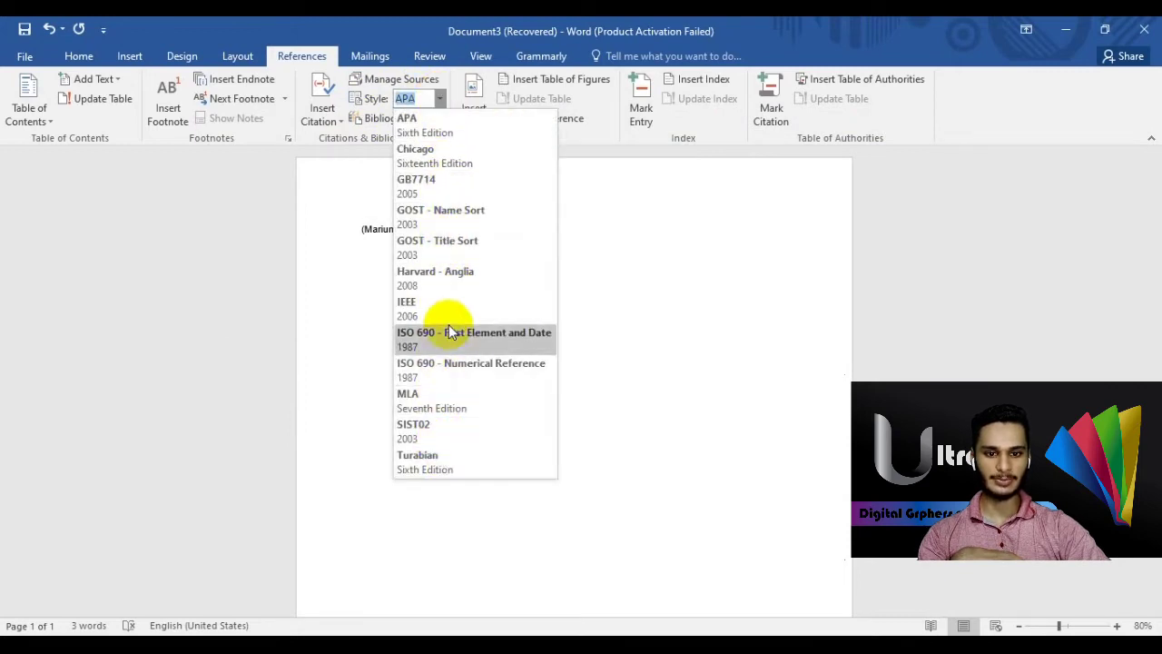
left_click(446, 366)
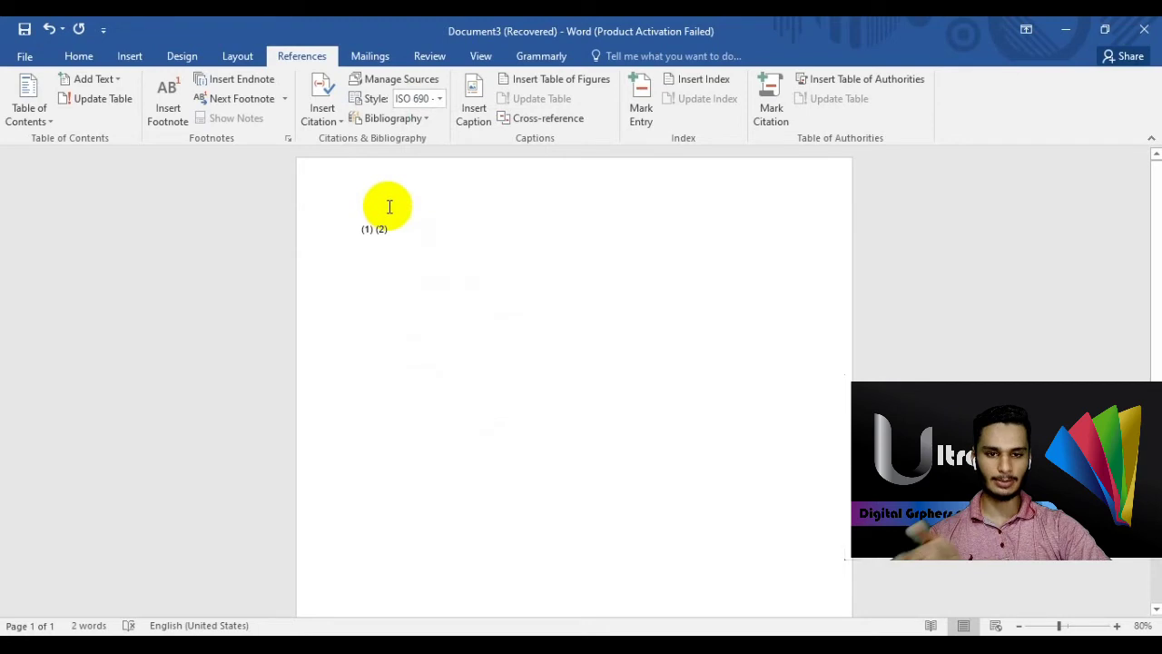
left_click(425, 119)
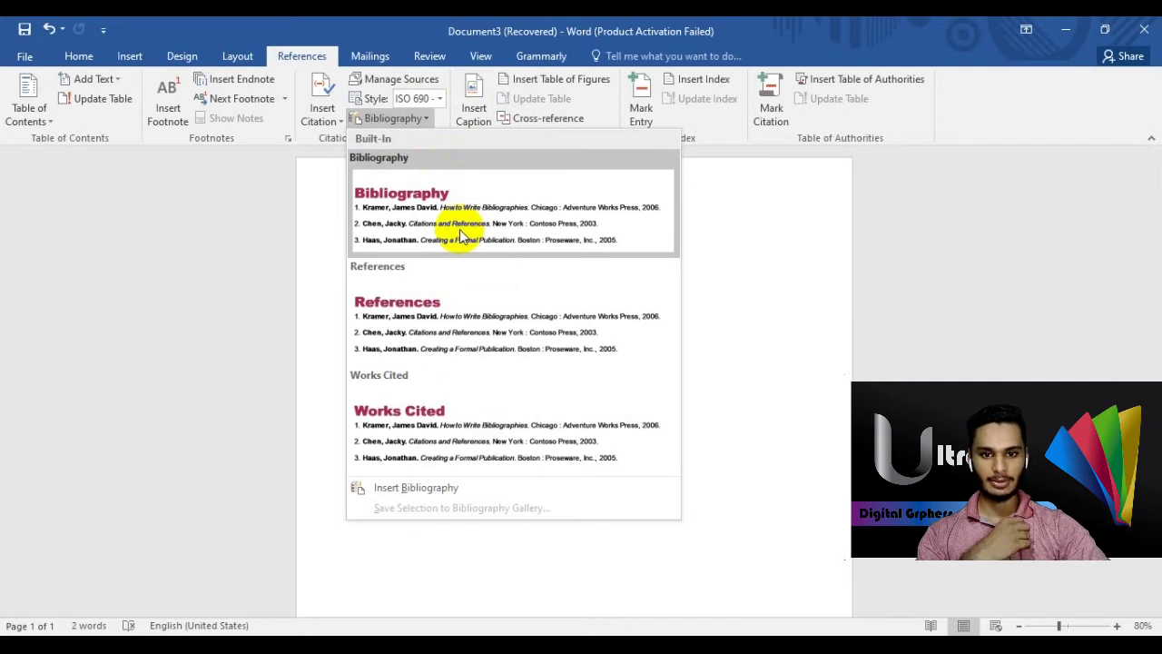
left_click(446, 327)
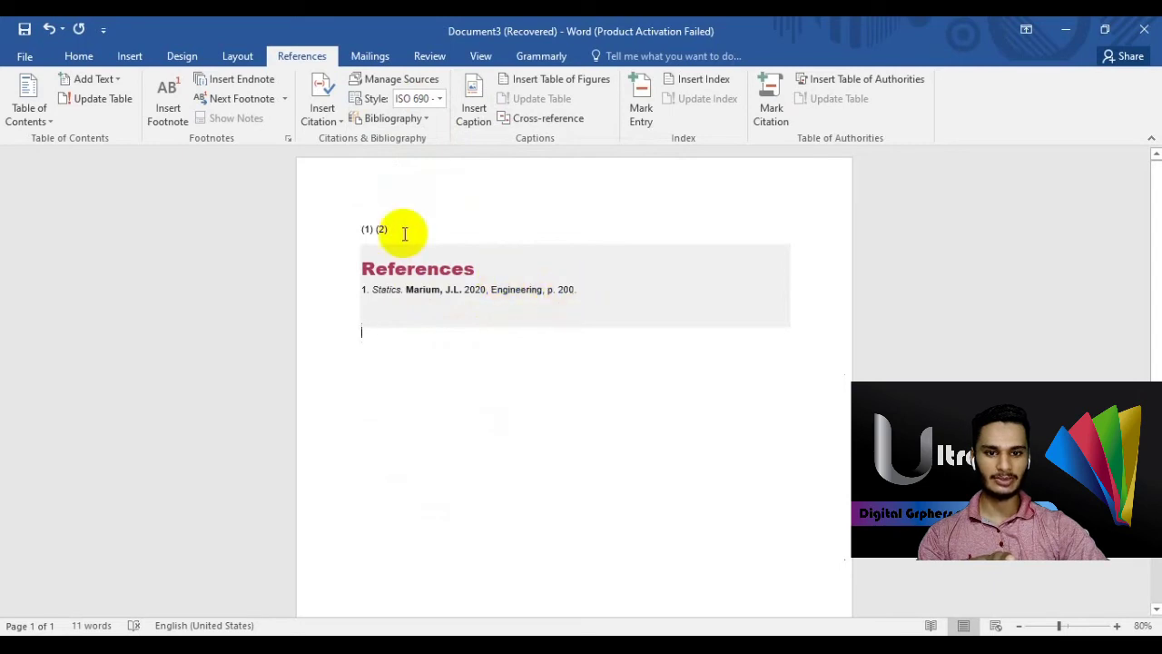
left_click(419, 119)
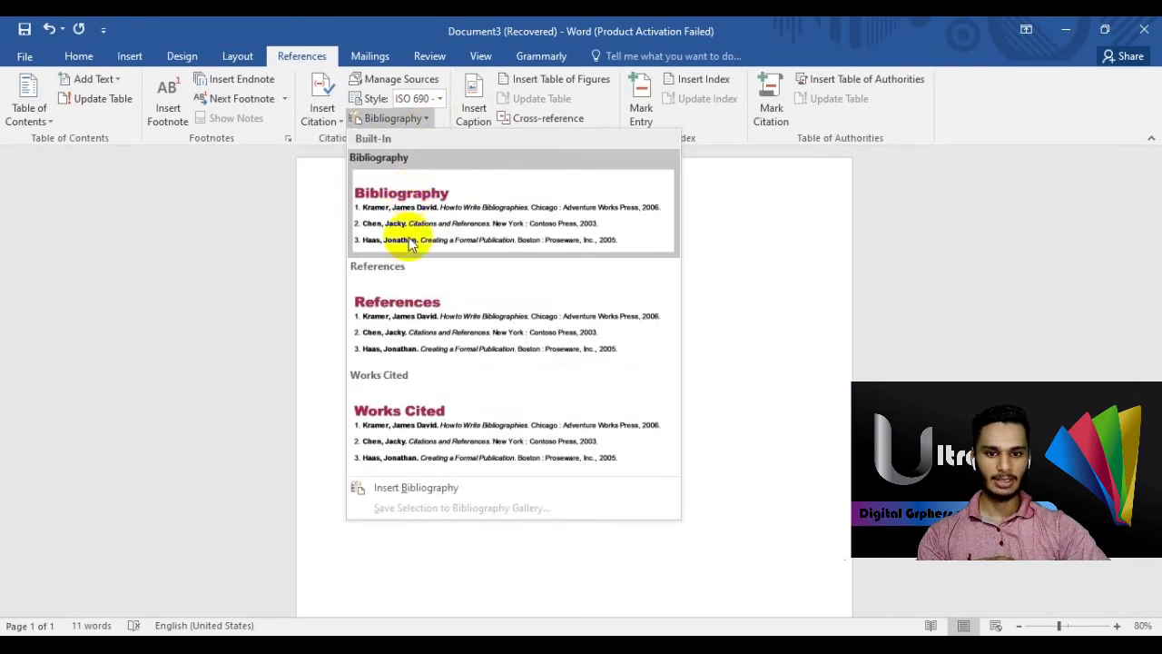
left_click(425, 414)
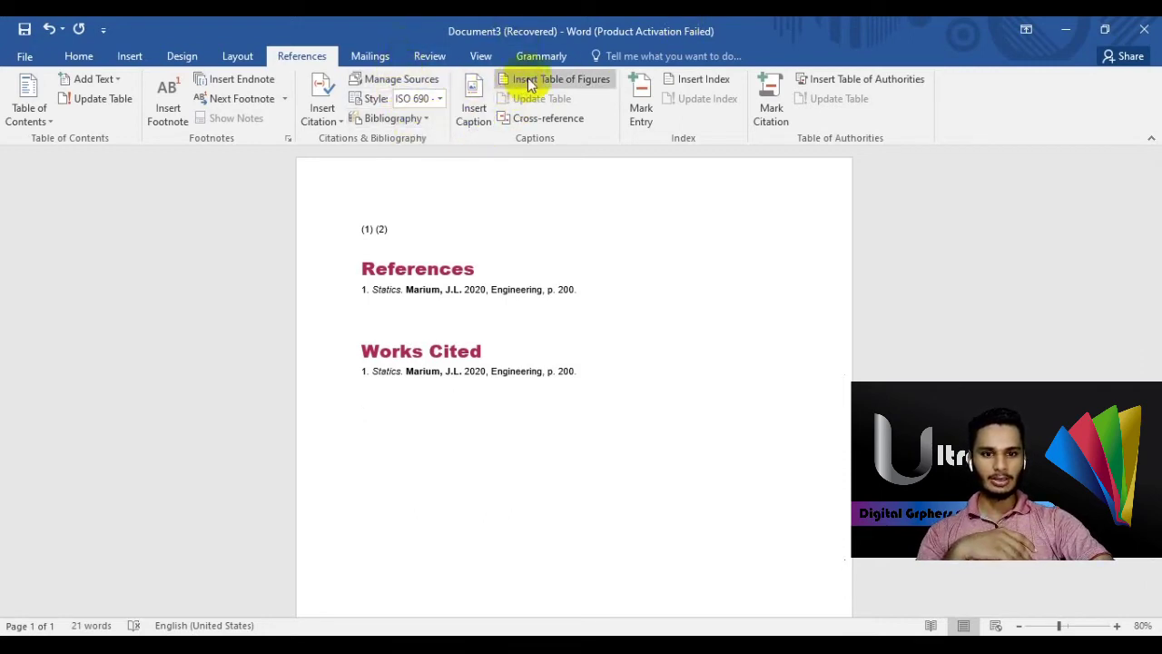
left_click(488, 127)
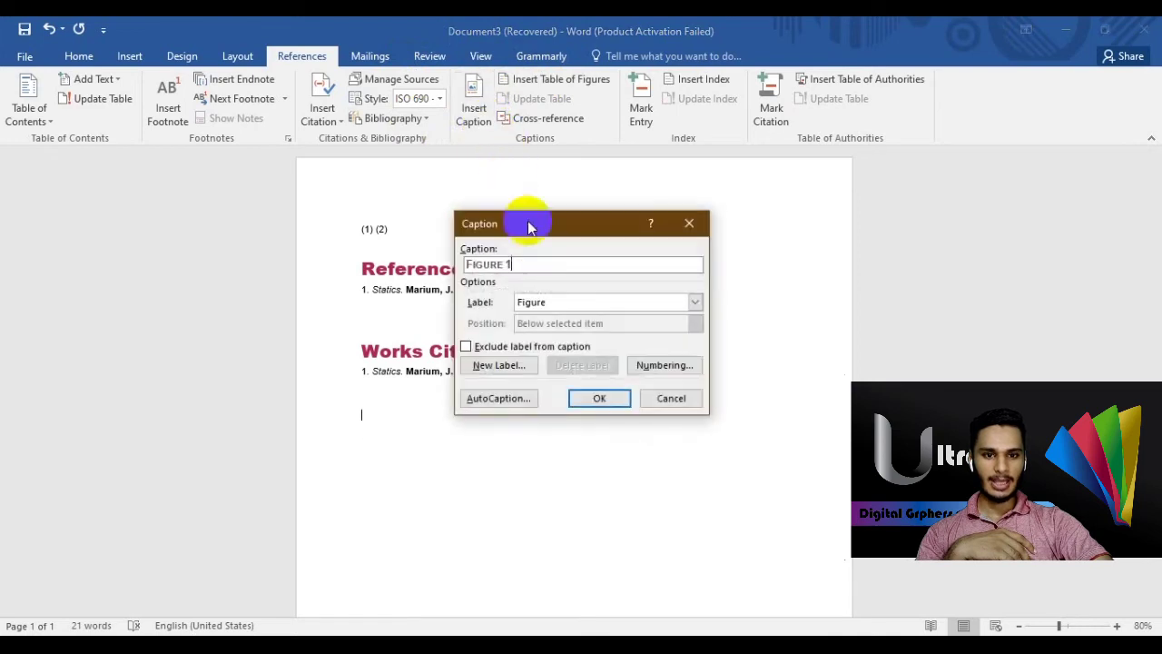
left_click(586, 403)
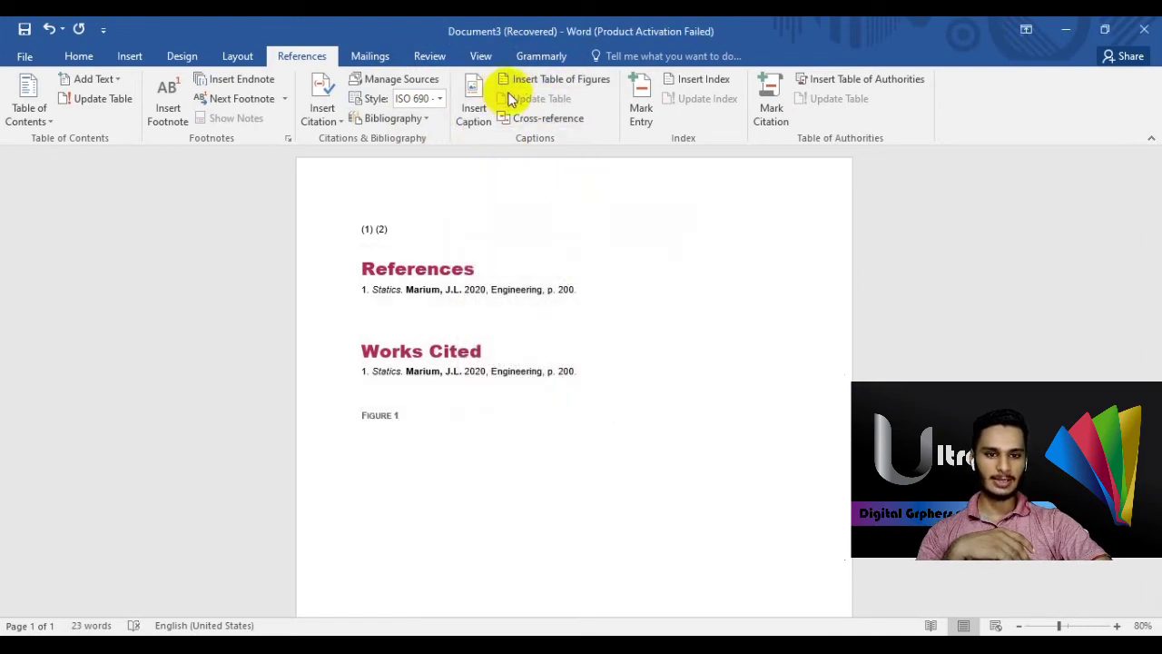
left_click(594, 80)
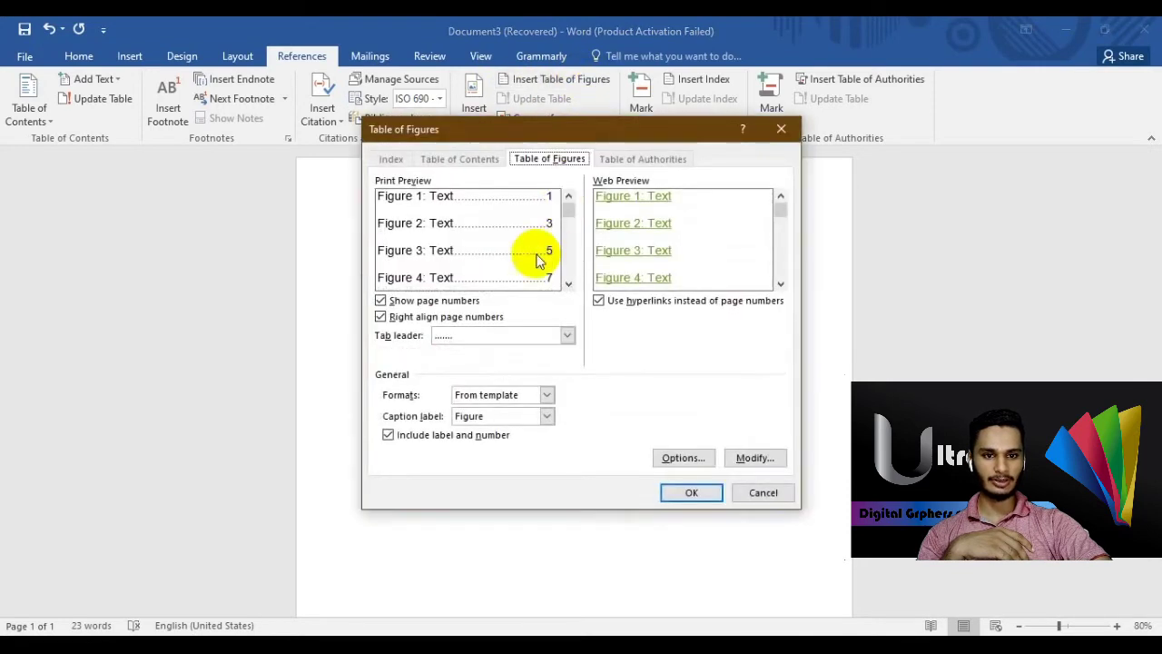
left_click(683, 495)
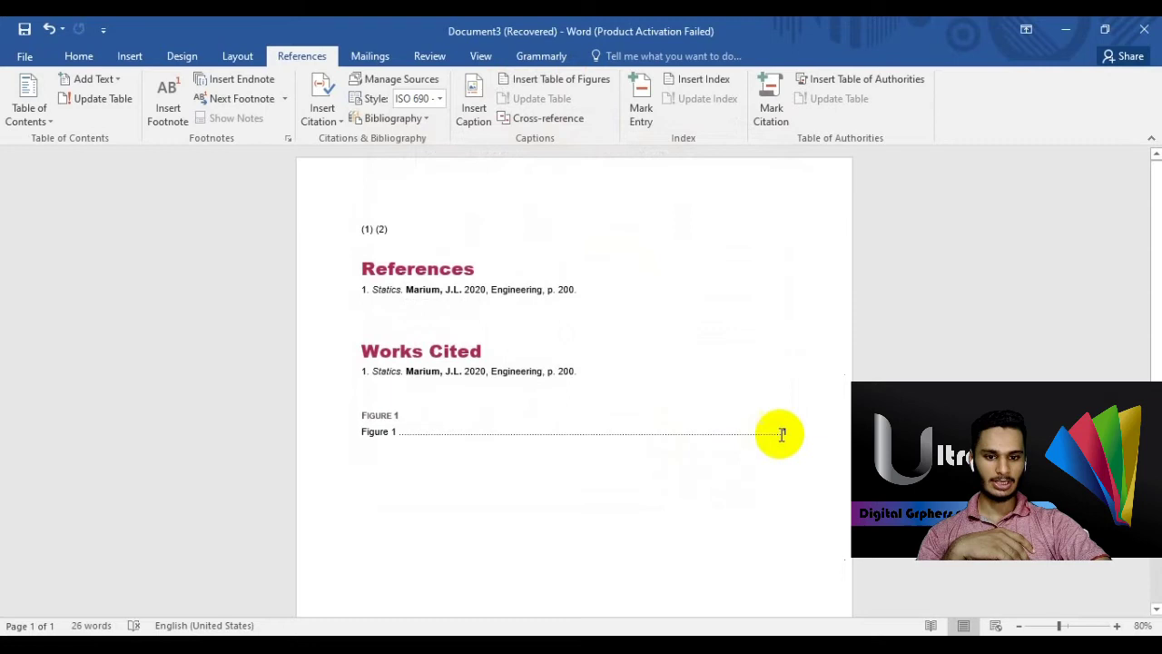
left_click(572, 120)
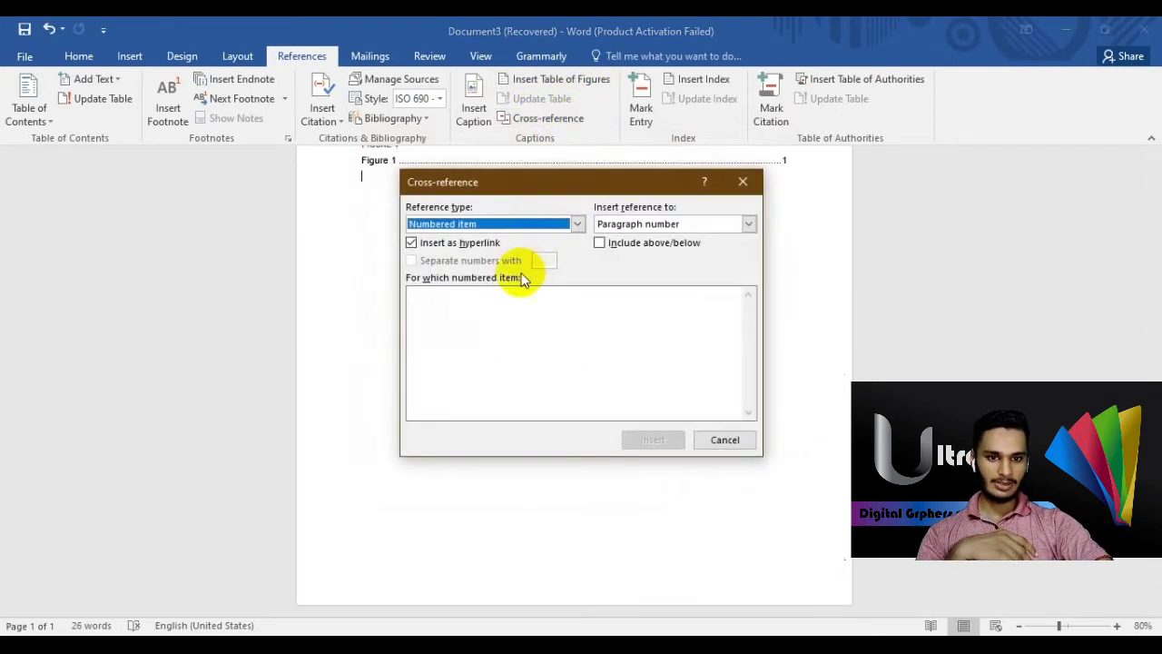
left_click(578, 224)
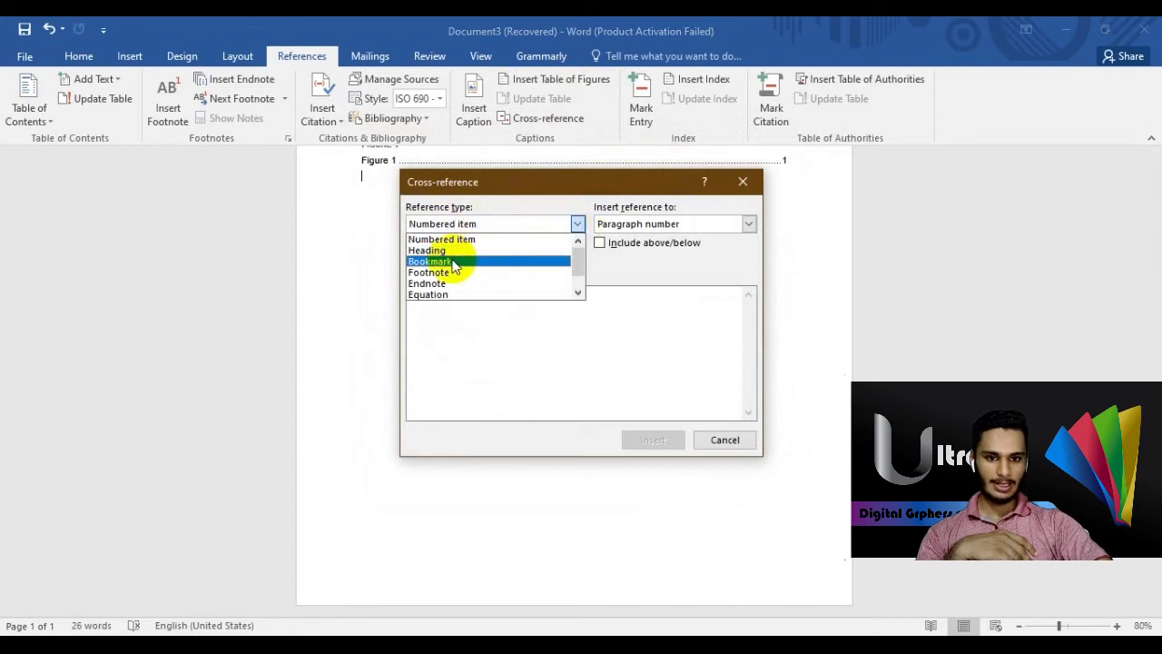
left_click(426, 272)
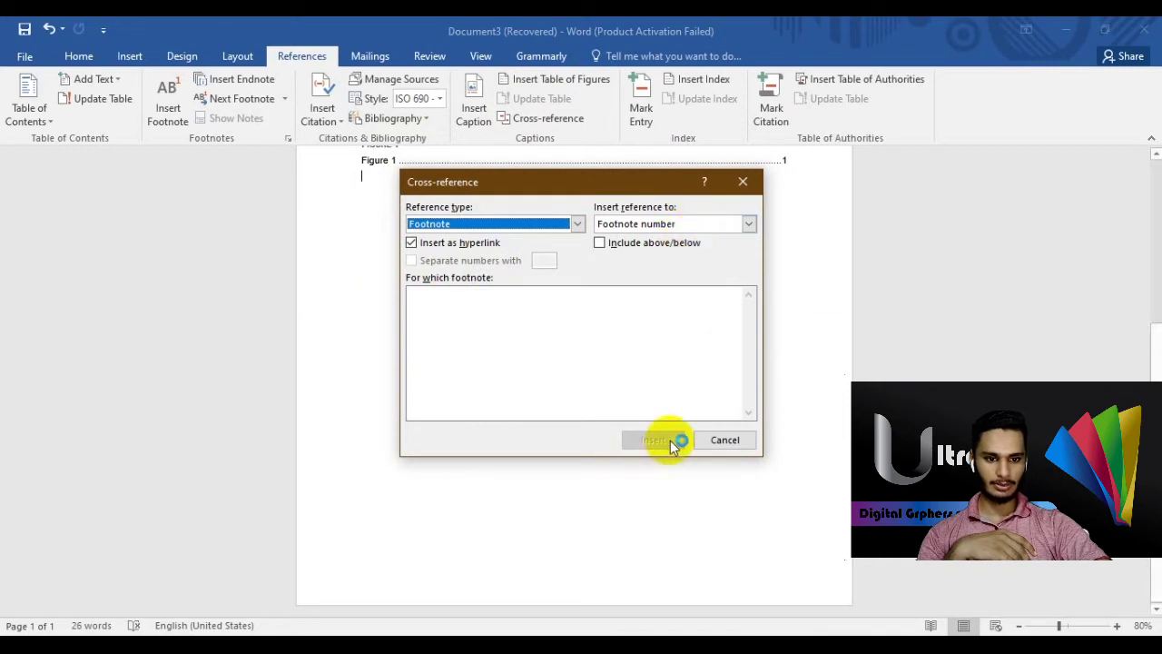
left_click(630, 249)
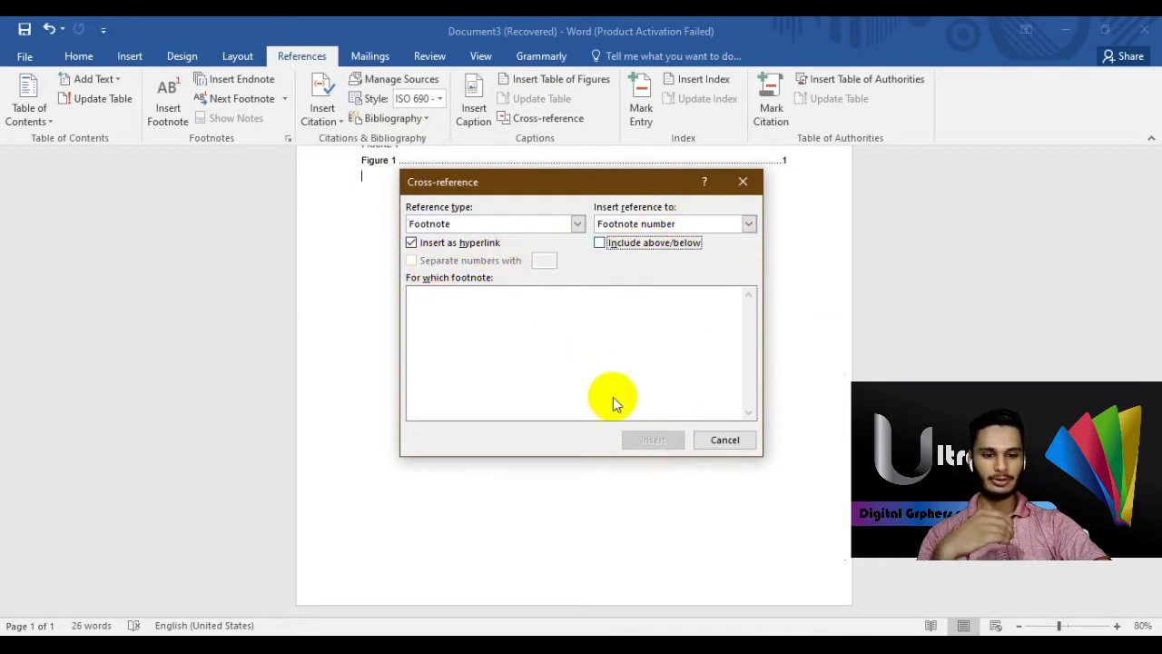
left_click(701, 442)
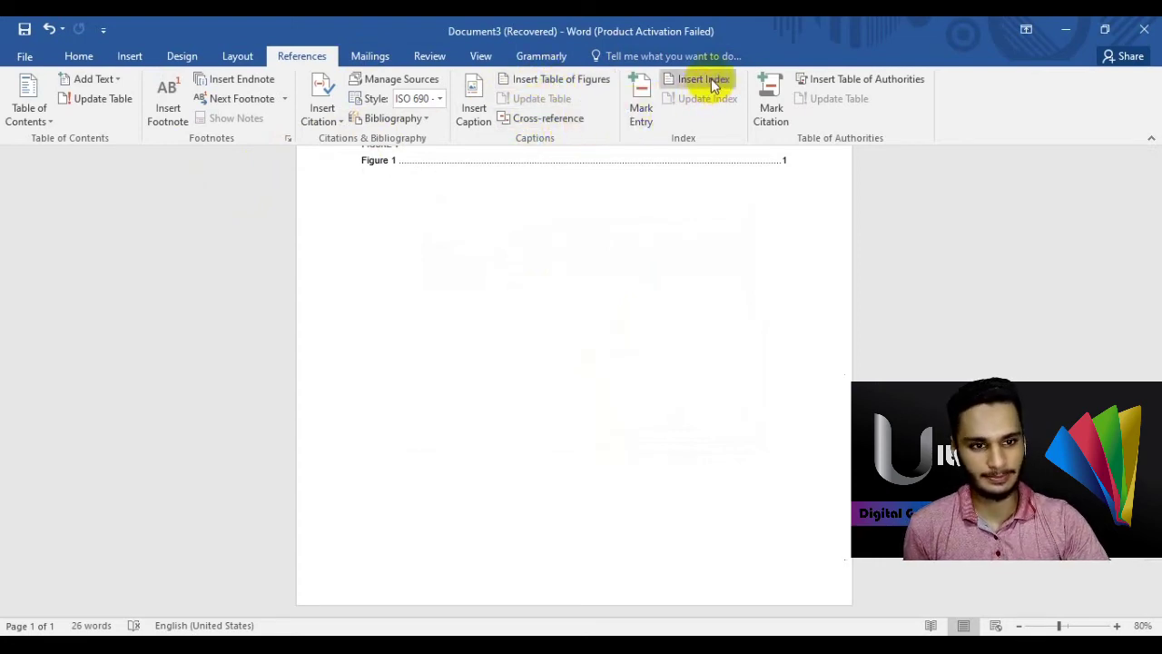
- Mark an index entry with main entry 205 and subentry 10, adding XE "205:10" below Figure 1
left_click(641, 124)
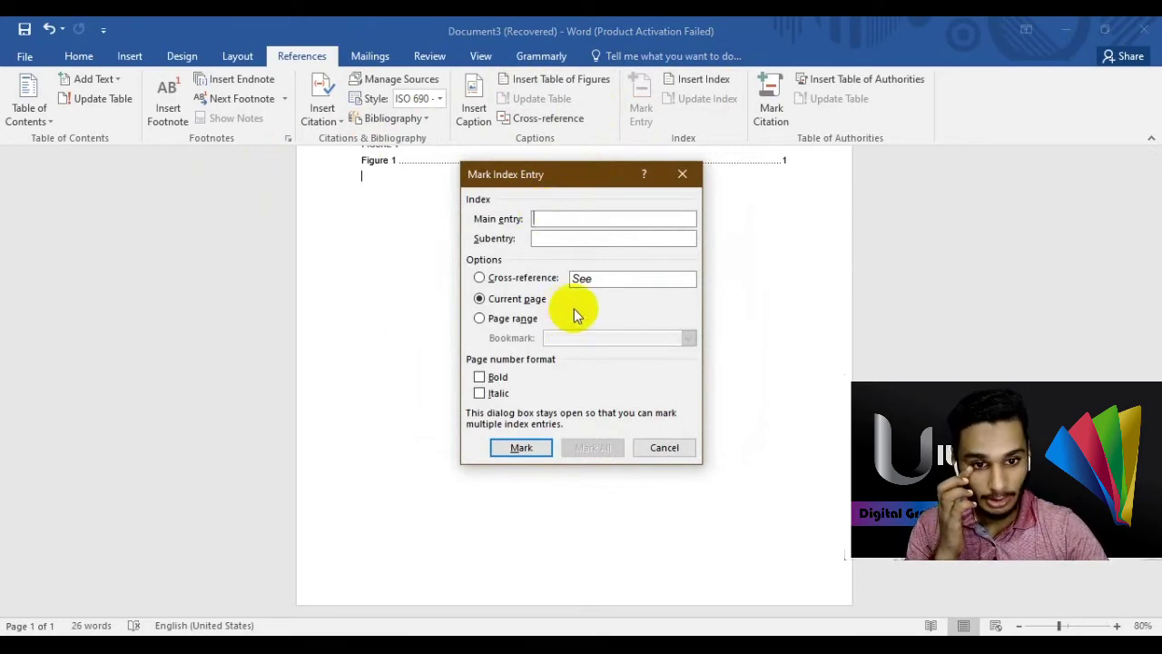
left_click(542, 456)
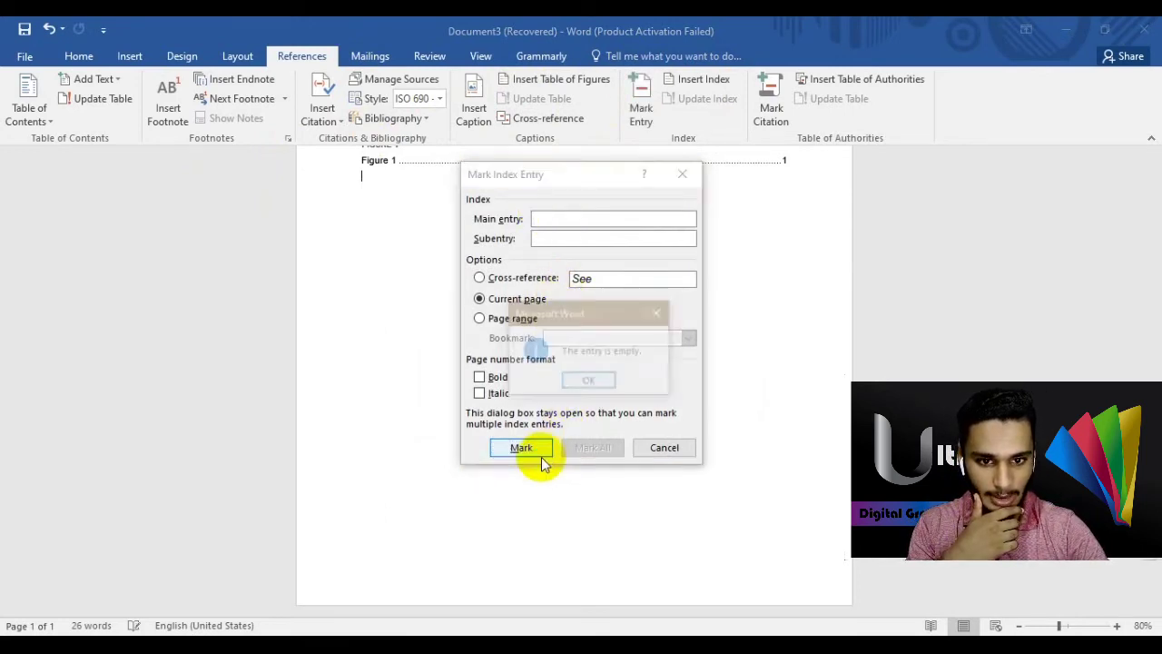
left_click(607, 382)
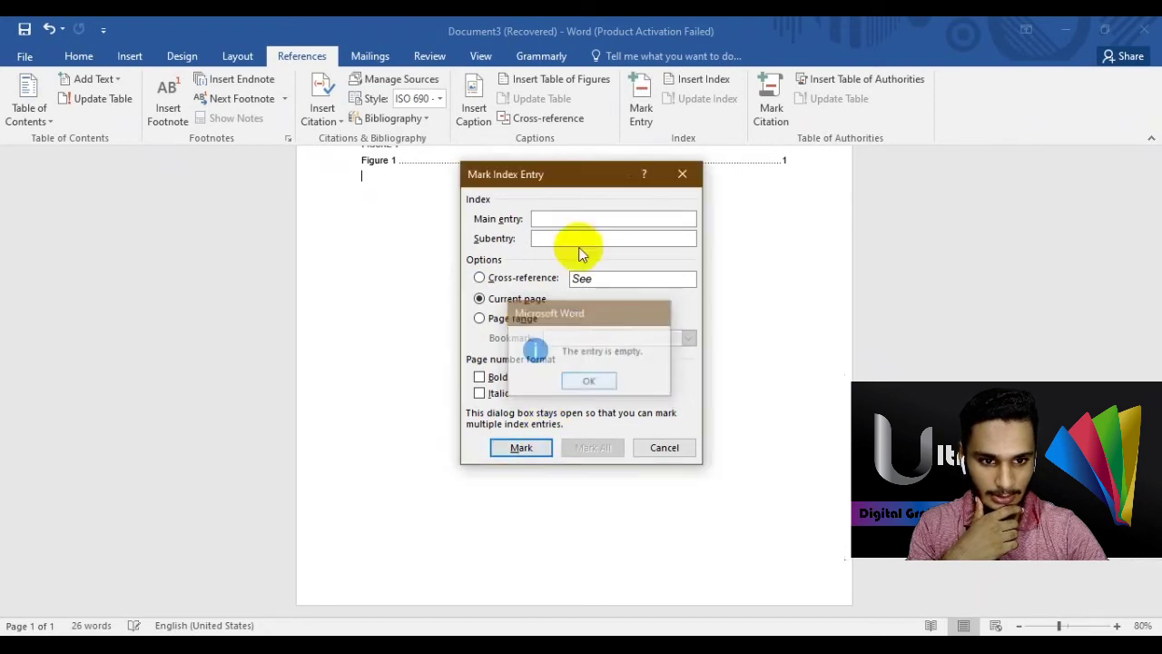
type("205")
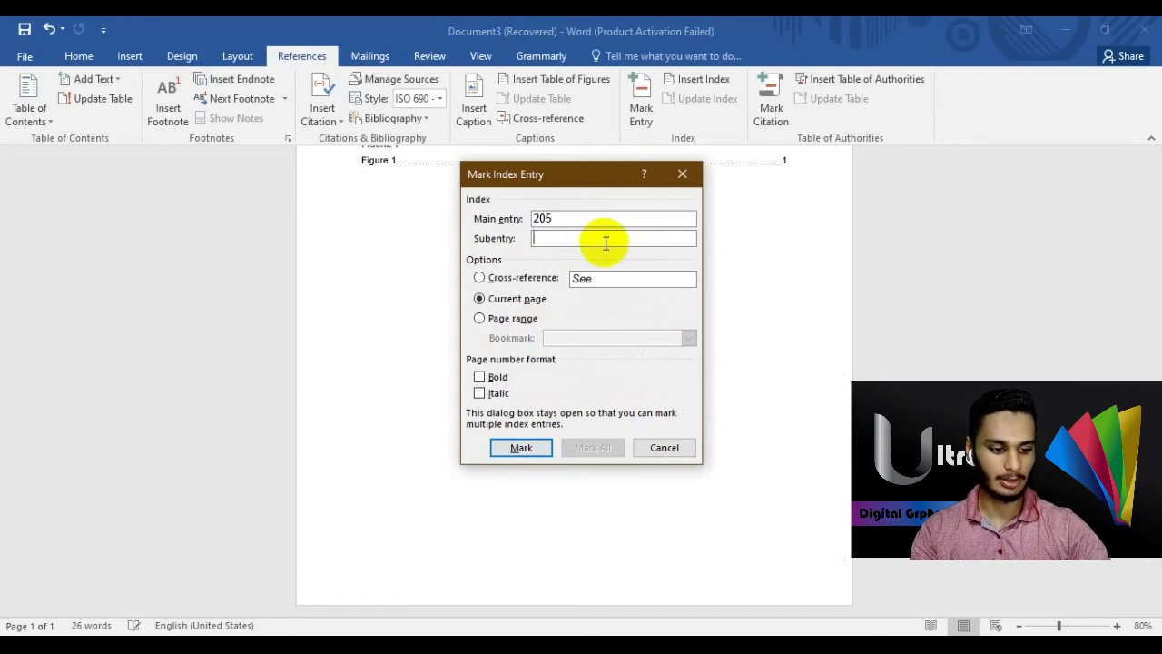
left_click(606, 242)
type("10")
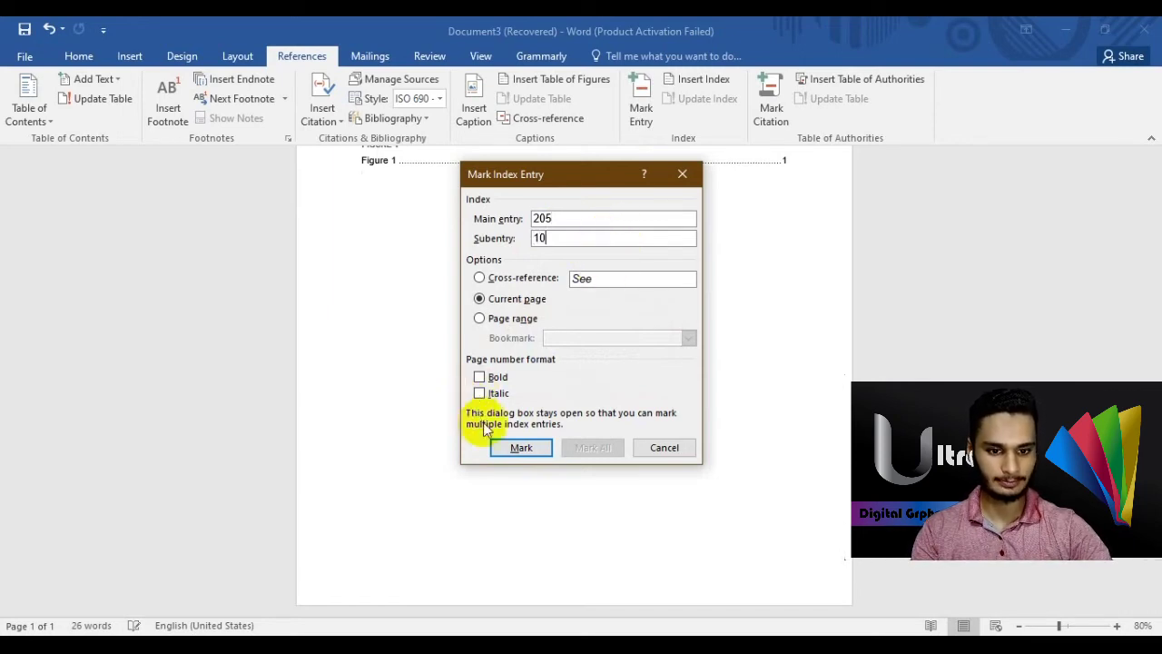
left_click(521, 447)
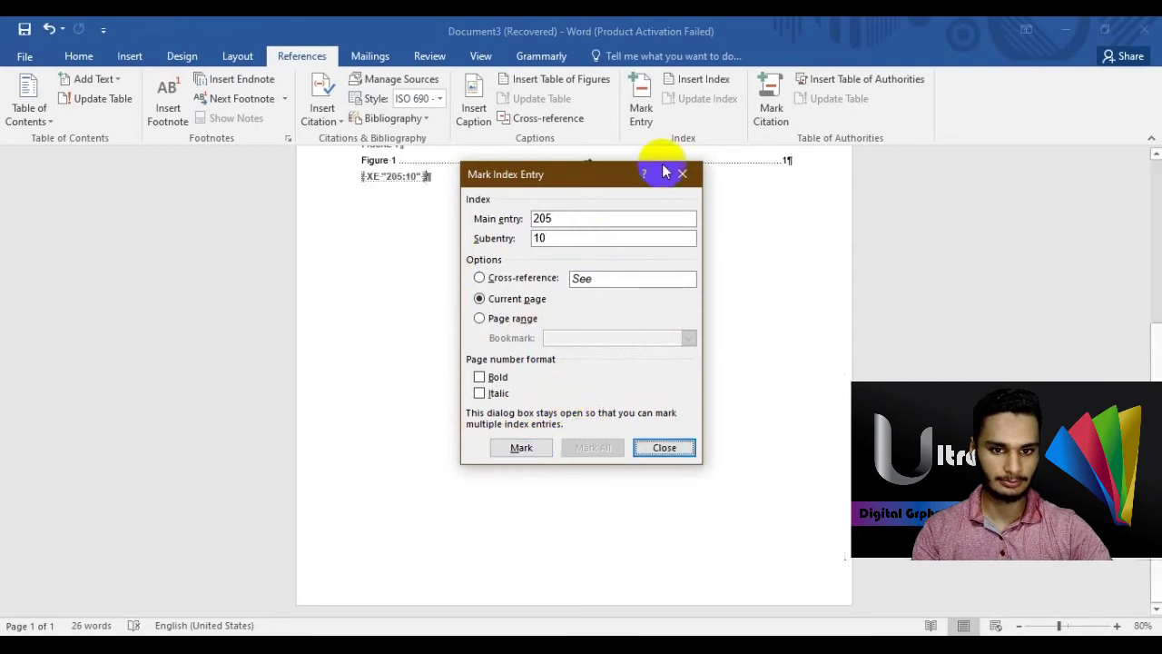
left_click(682, 174)
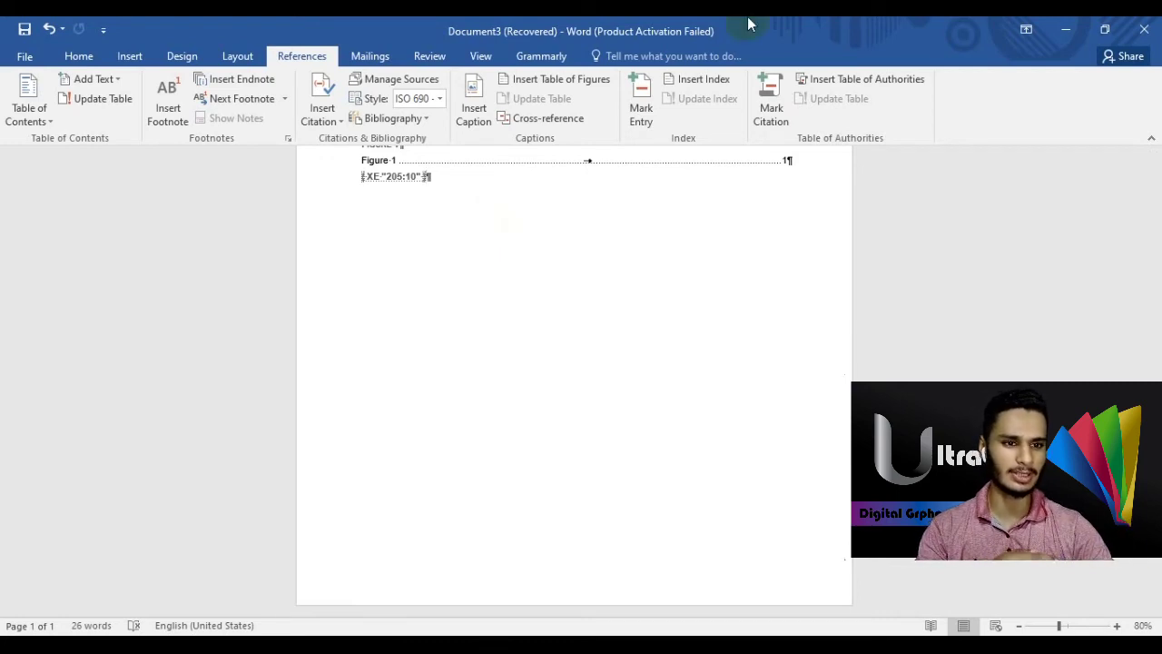
- Cancel the Table of Authorities dialog without inserting anything, then bring up the Mailings tools
left_click(822, 86)
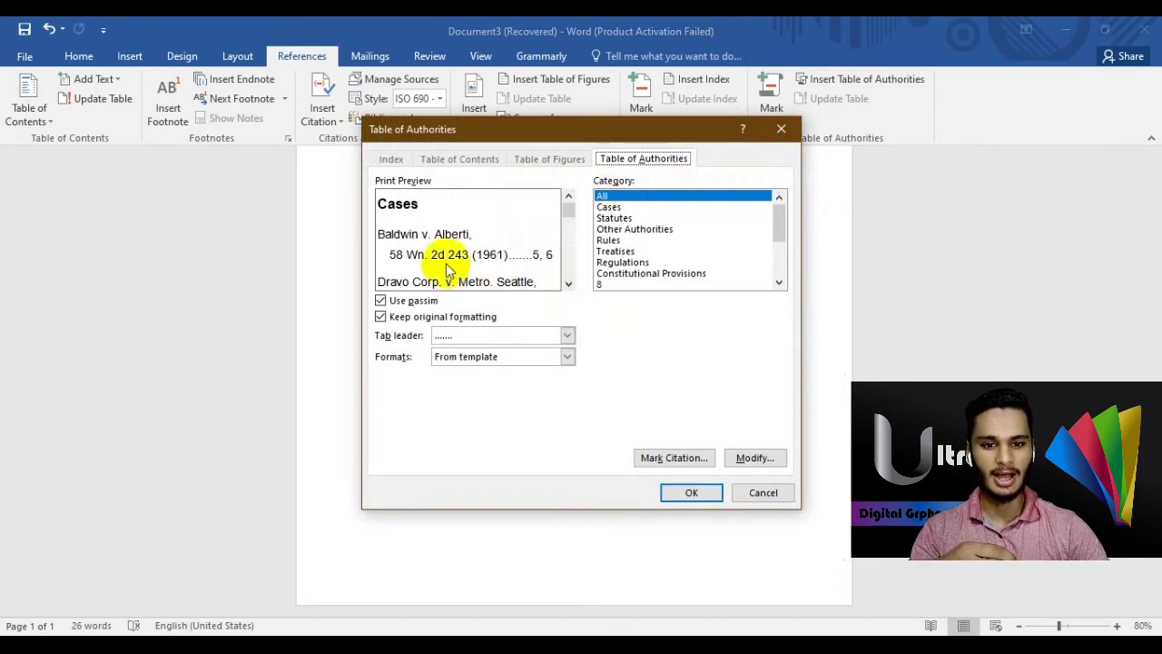
left_click(746, 497)
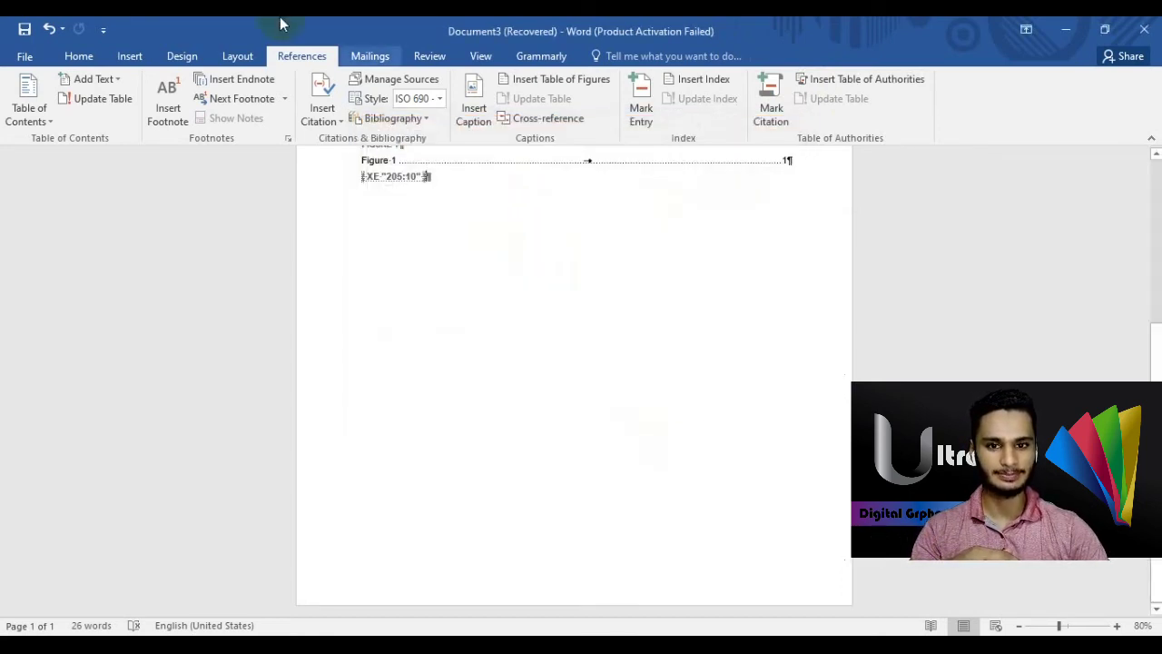
left_click(370, 56)
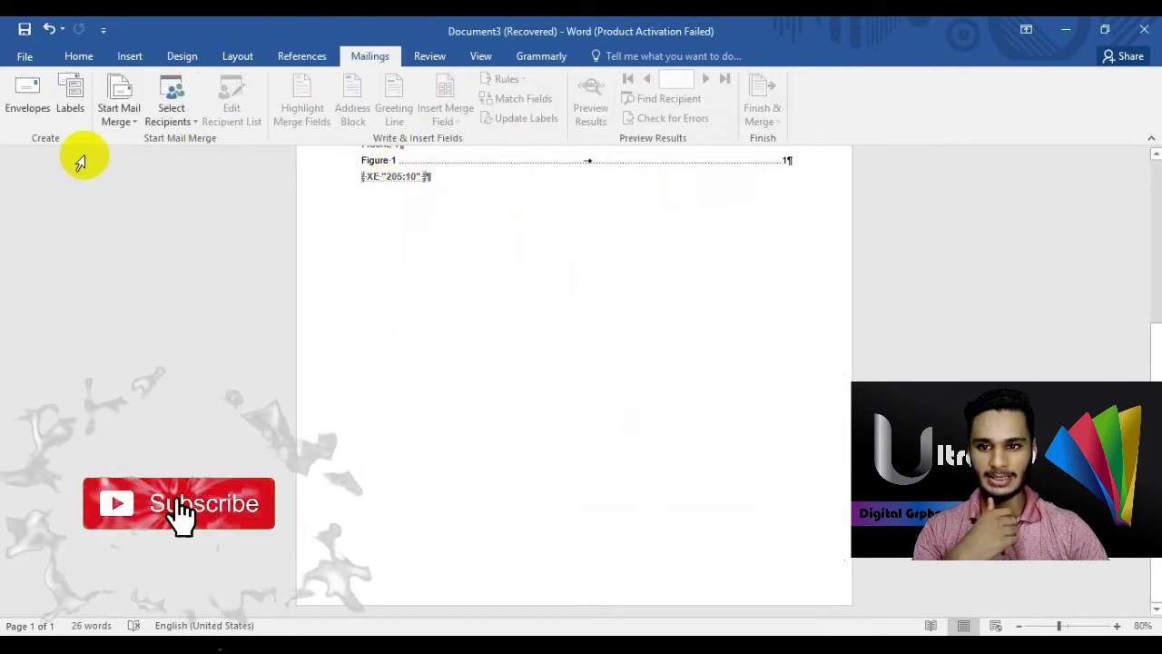
left_click(29, 97)
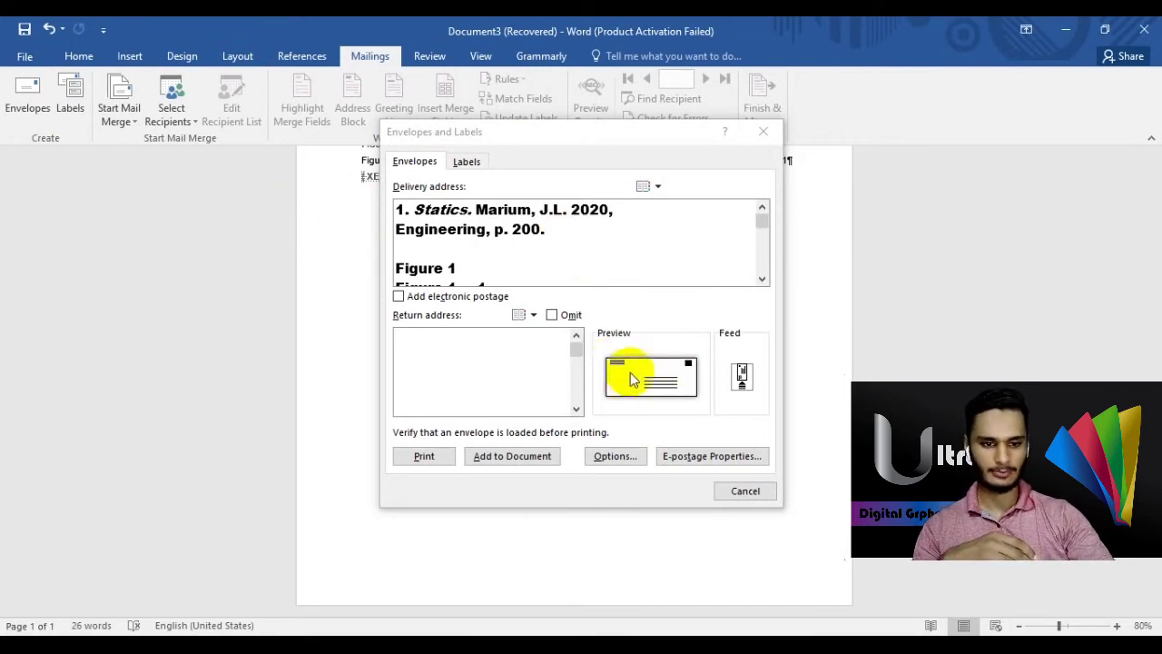
mouse_move(760, 227)
left_mouse_down()
mouse_move(760, 272)
mouse_move(760, 212)
left_mouse_up()
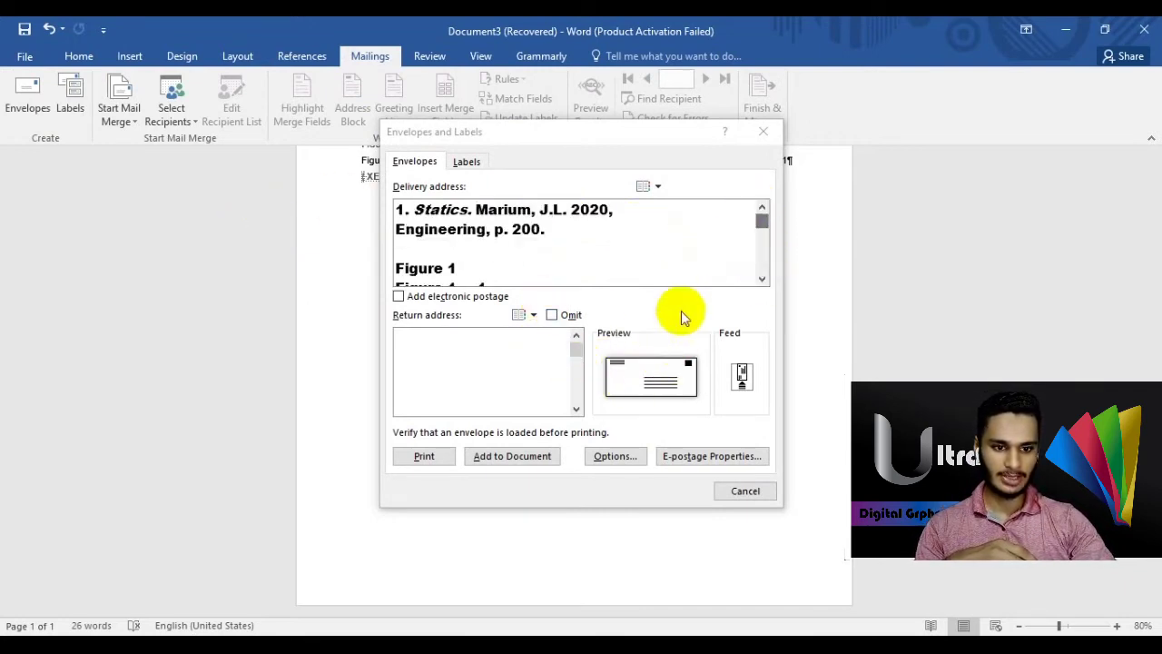
left_click(650, 382)
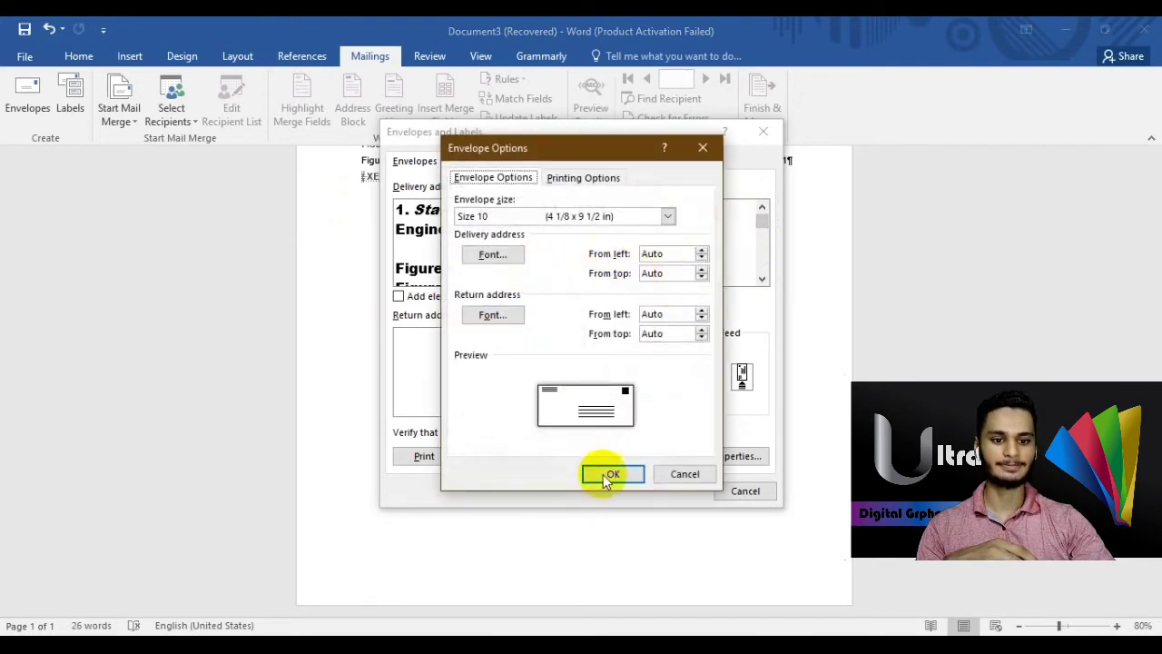
left_click(614, 474)
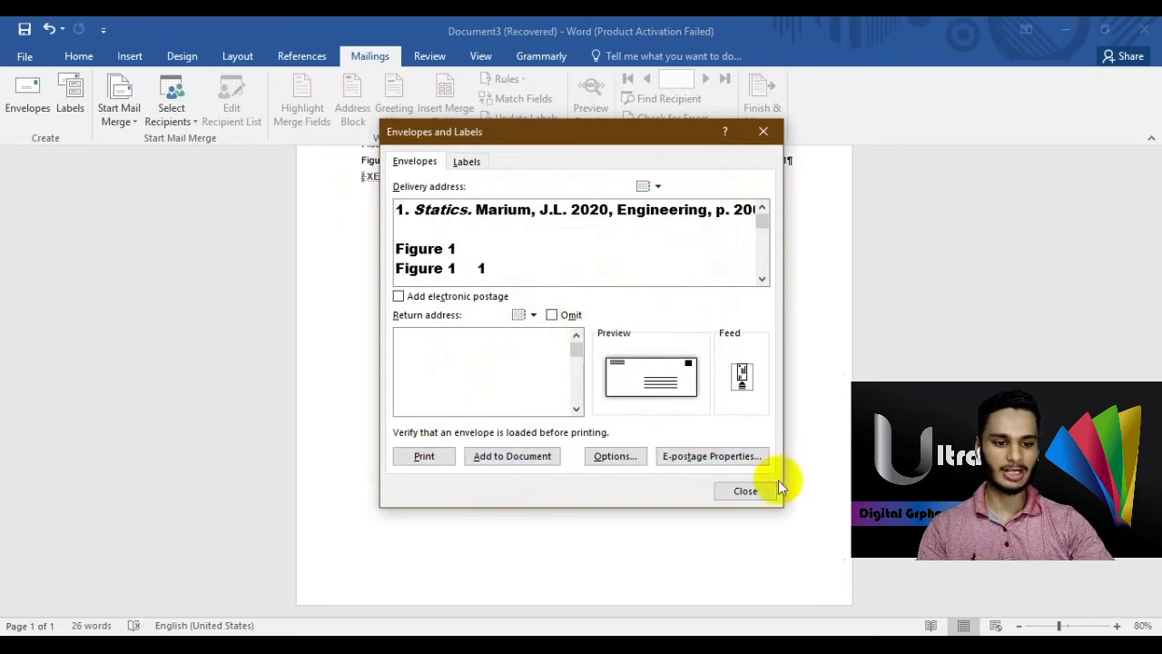
left_click(745, 492)
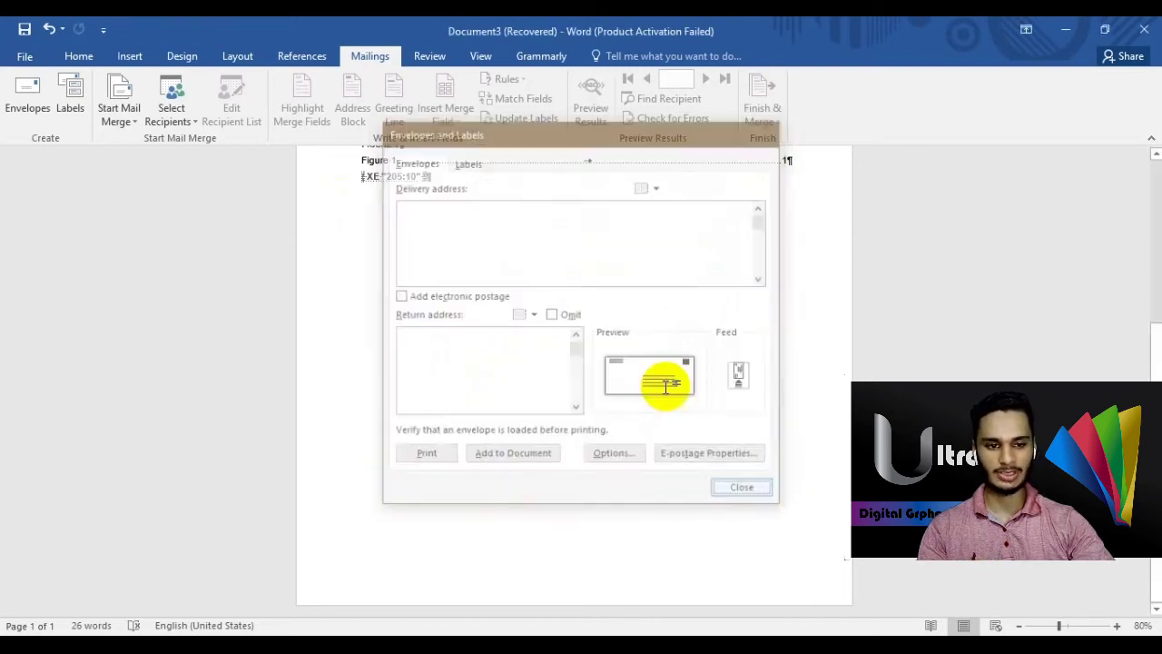
left_click(118, 123)
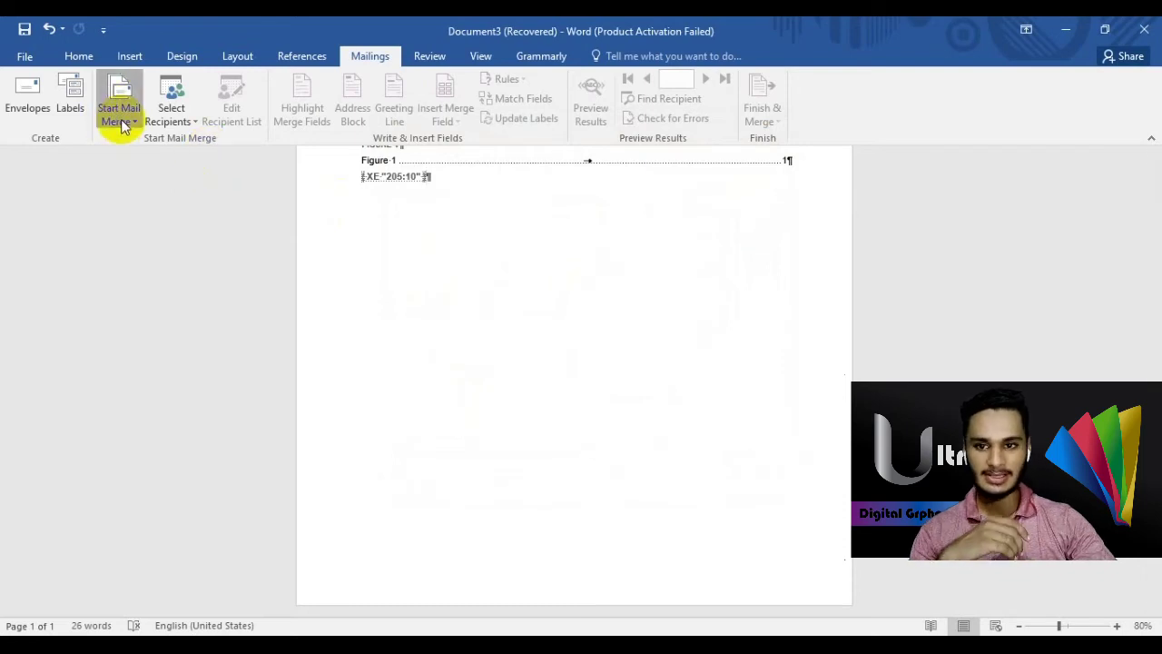
- Start a Letters mail merge, cancel choosing an existing recipient list, and bring up the Review tools
left_click(184, 147)
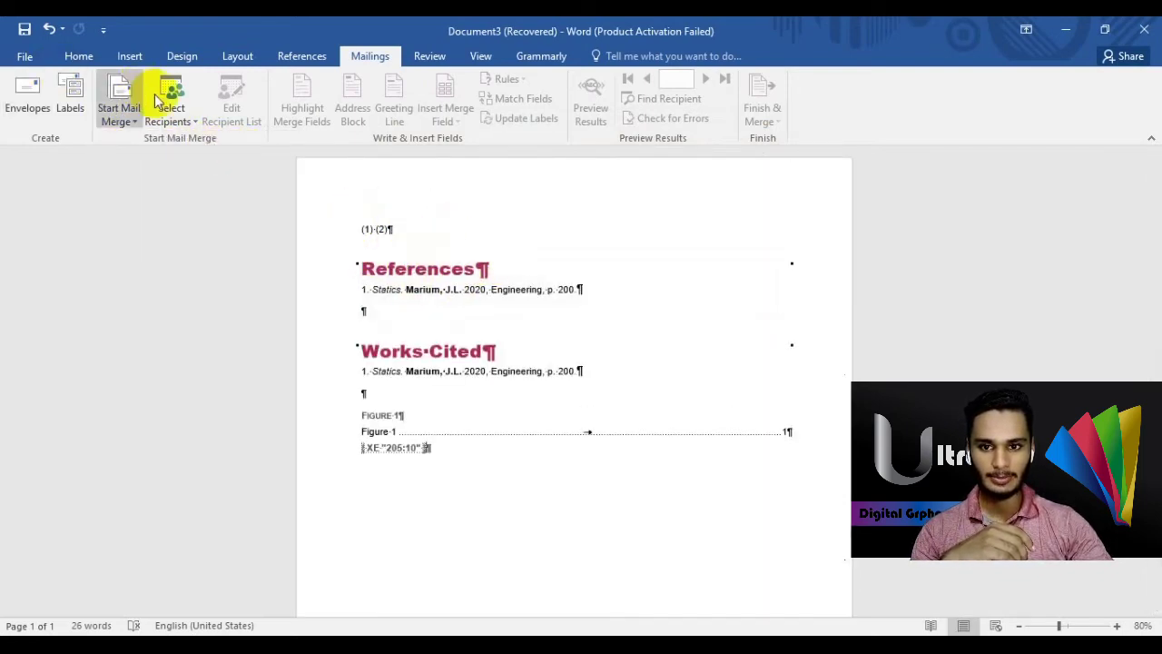
left_click(172, 122)
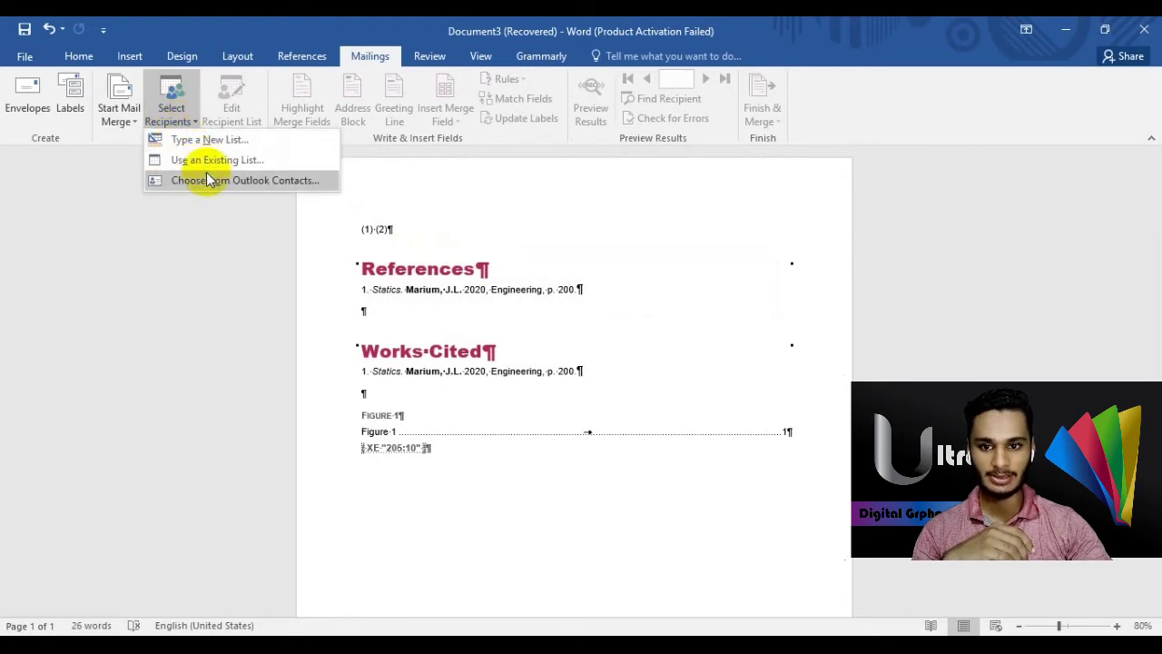
left_click(215, 162)
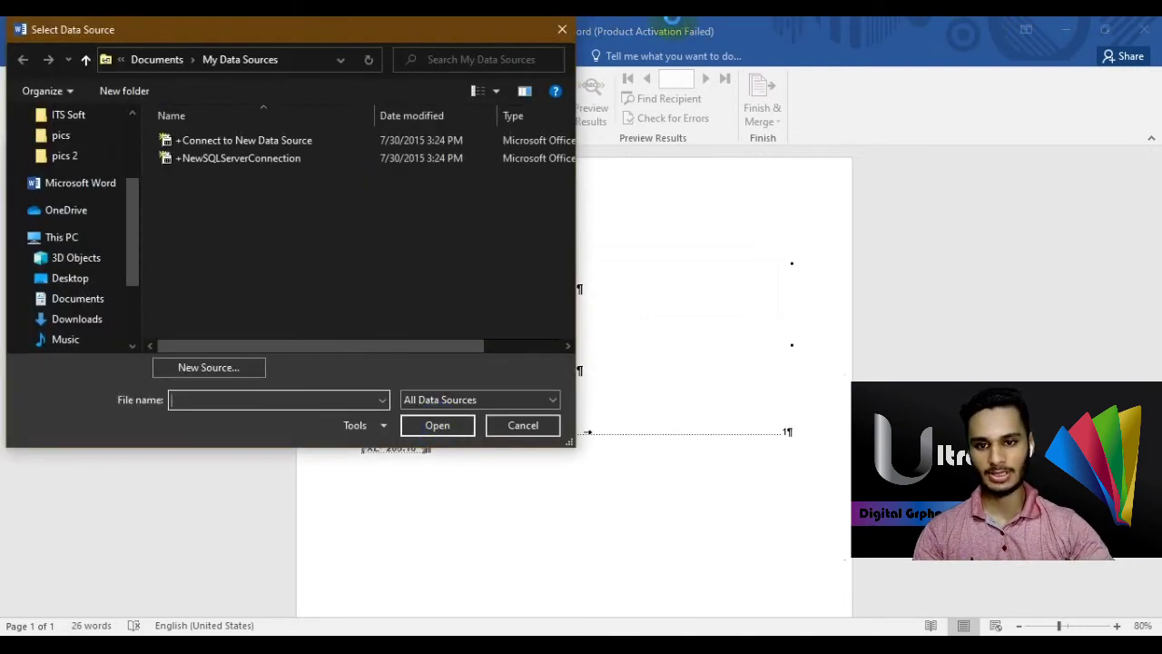
left_click(562, 32)
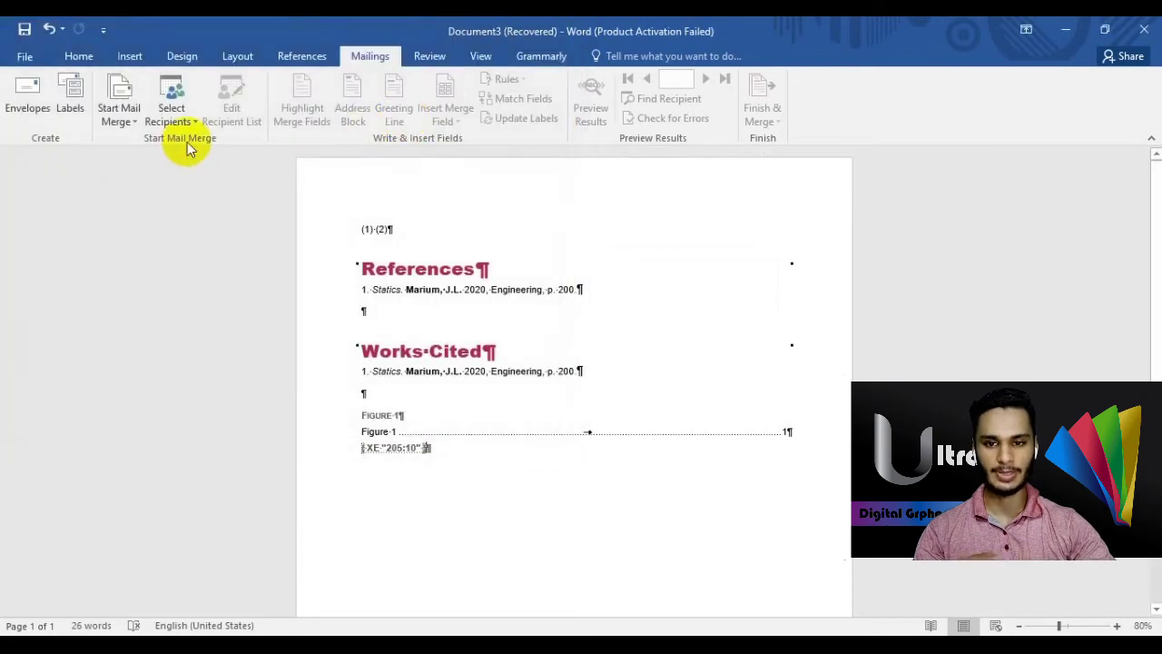
left_click(430, 57)
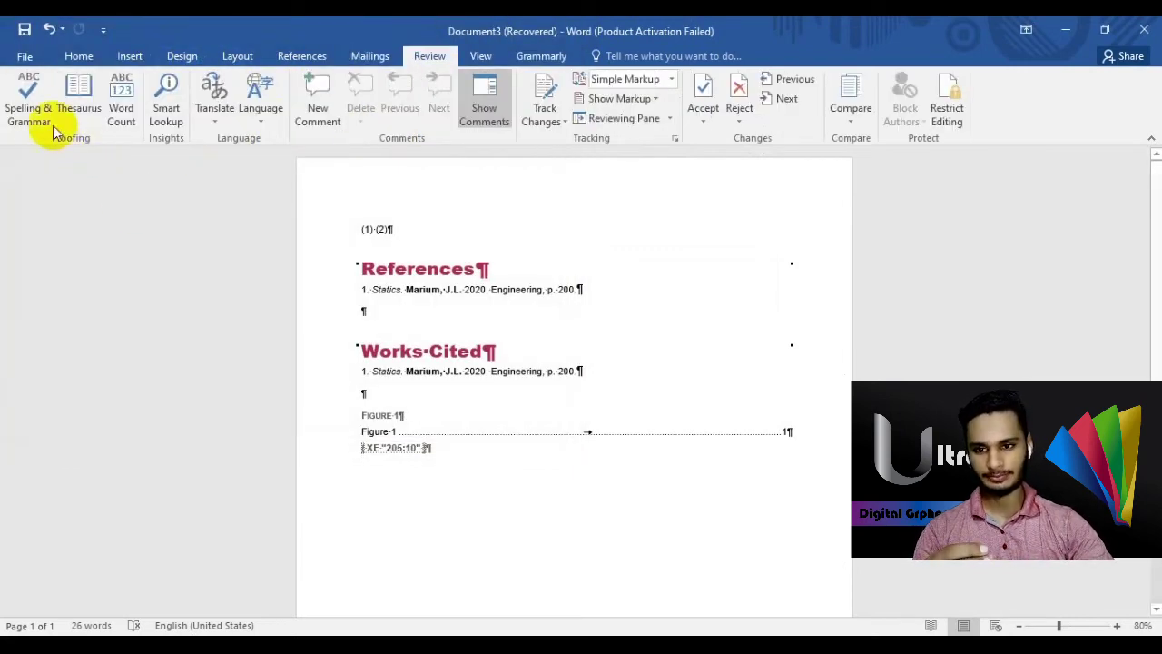
- Start a new line further down the page and type text beginning with 'Thi'
scroll(545, 436, "down", 5)
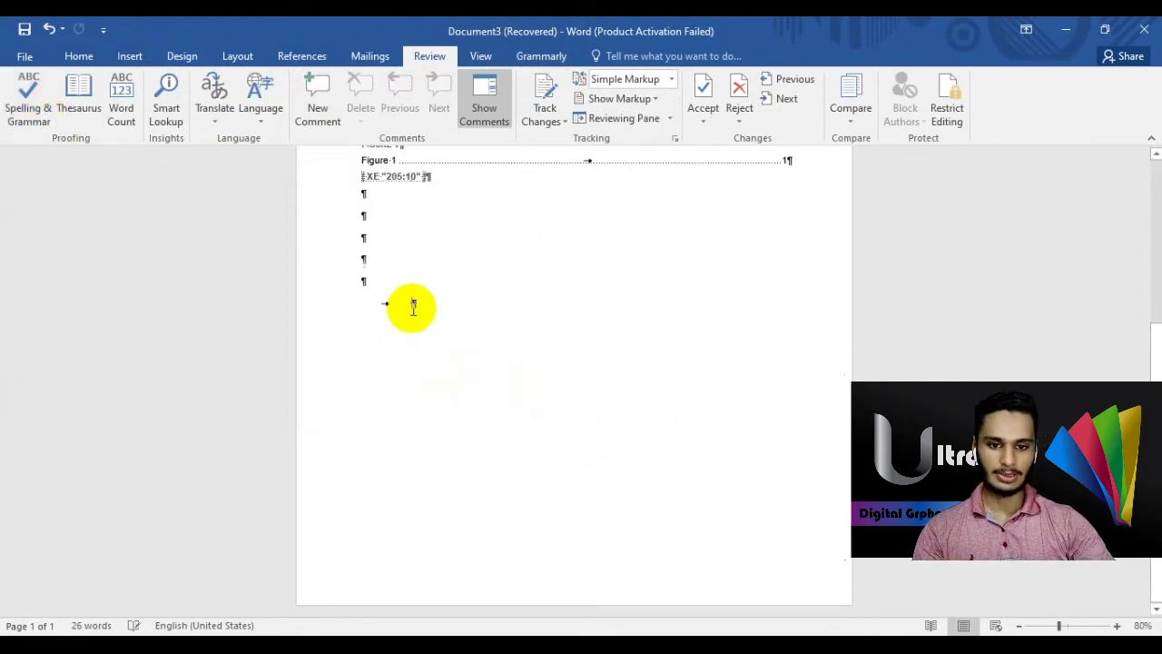
double_click(378, 389)
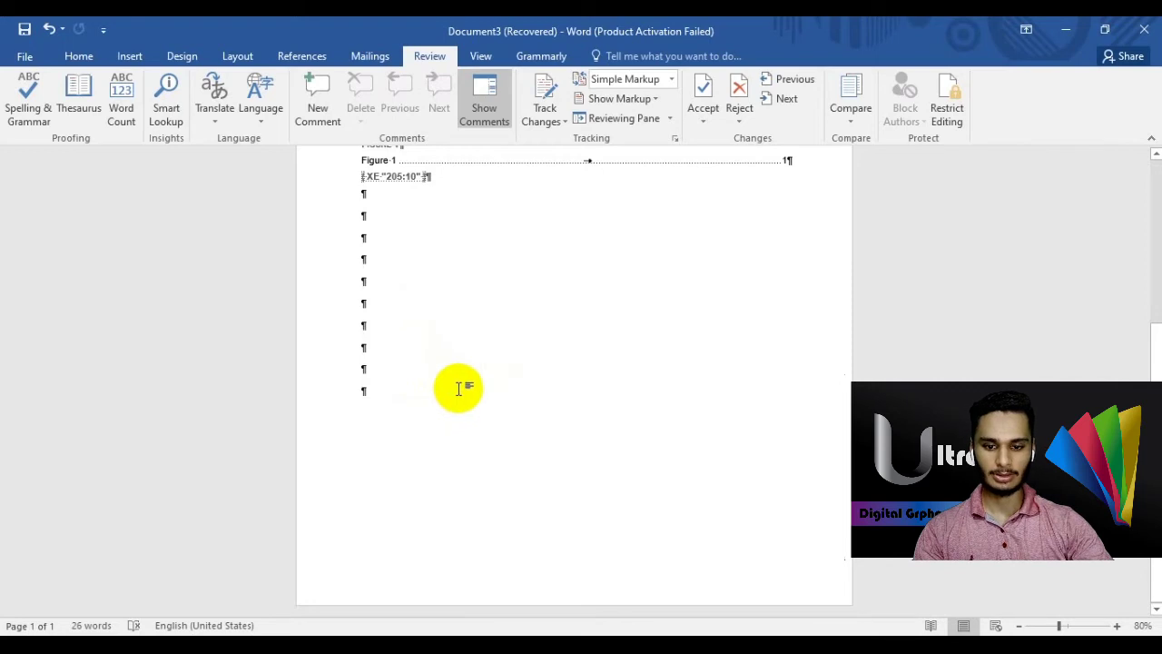
type("Thiis is my book")
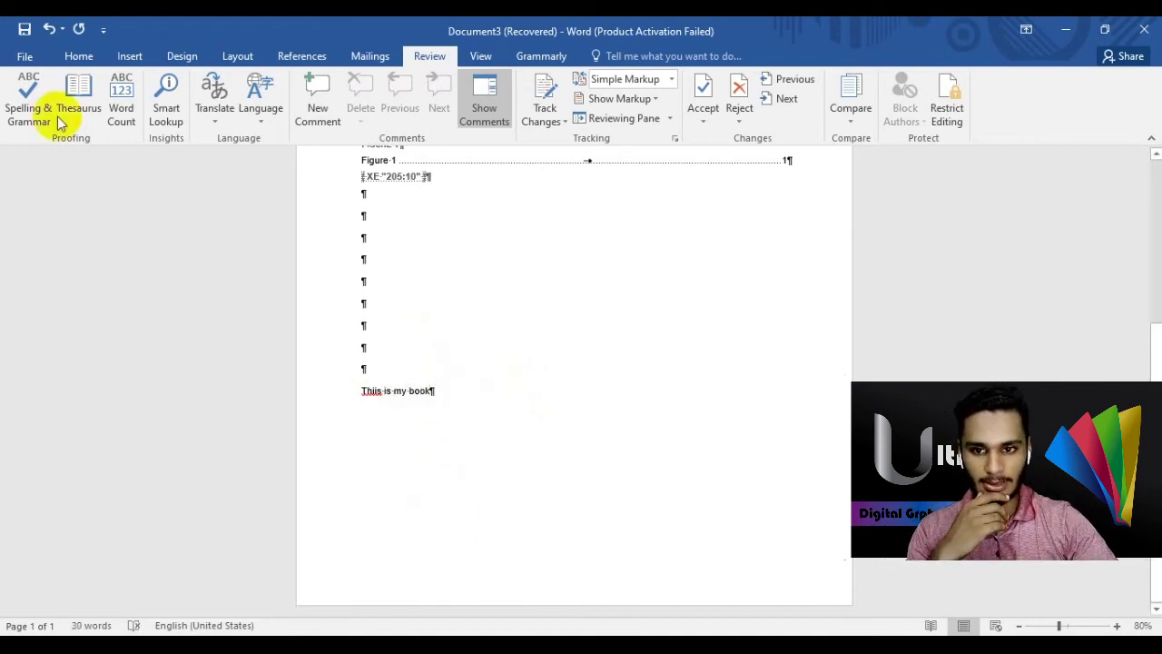
- Run Spelling & Grammar, add 'Thiis' to the dictionary, and rerun the check to completion
left_click(37, 98)
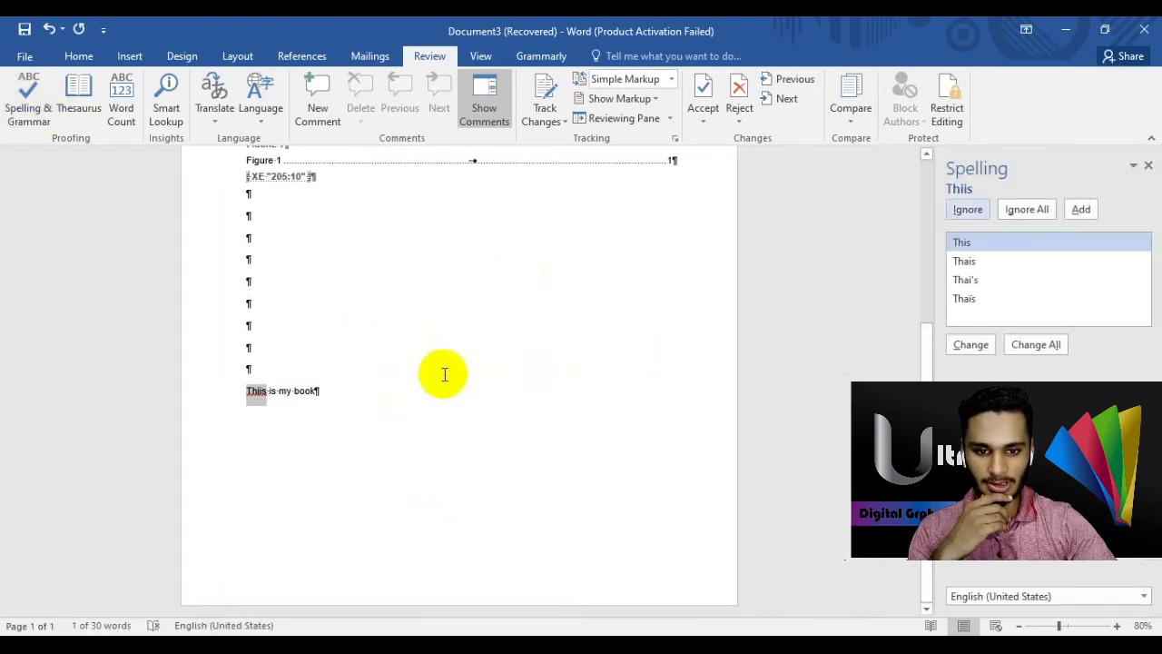
left_click(1004, 241)
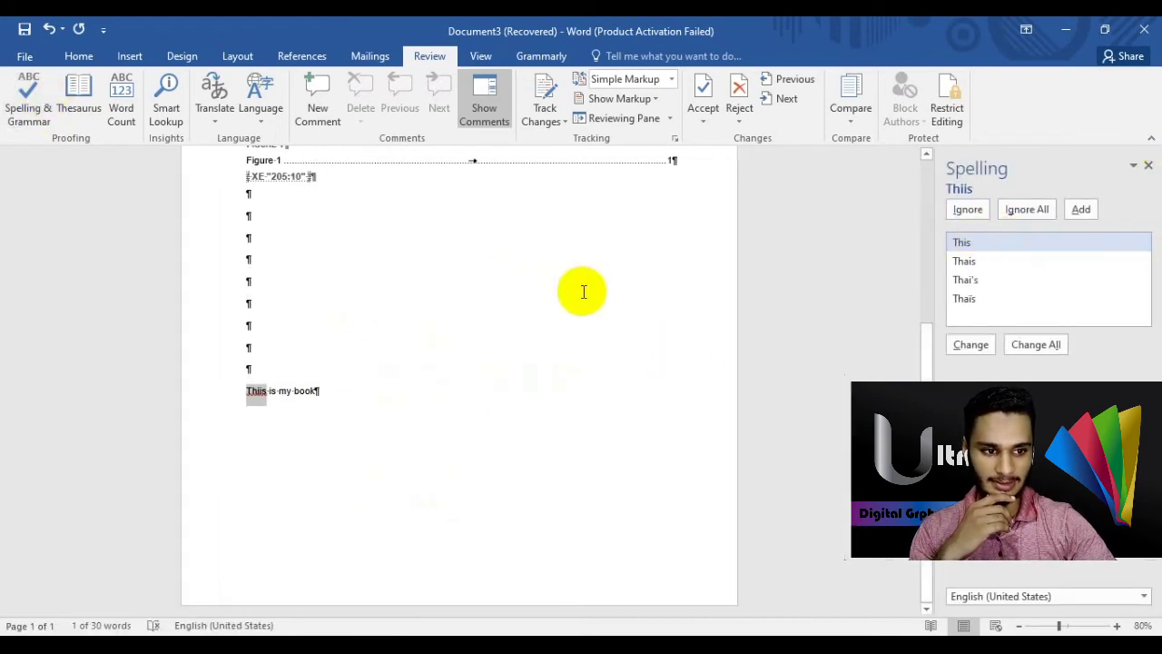
left_click(1080, 208)
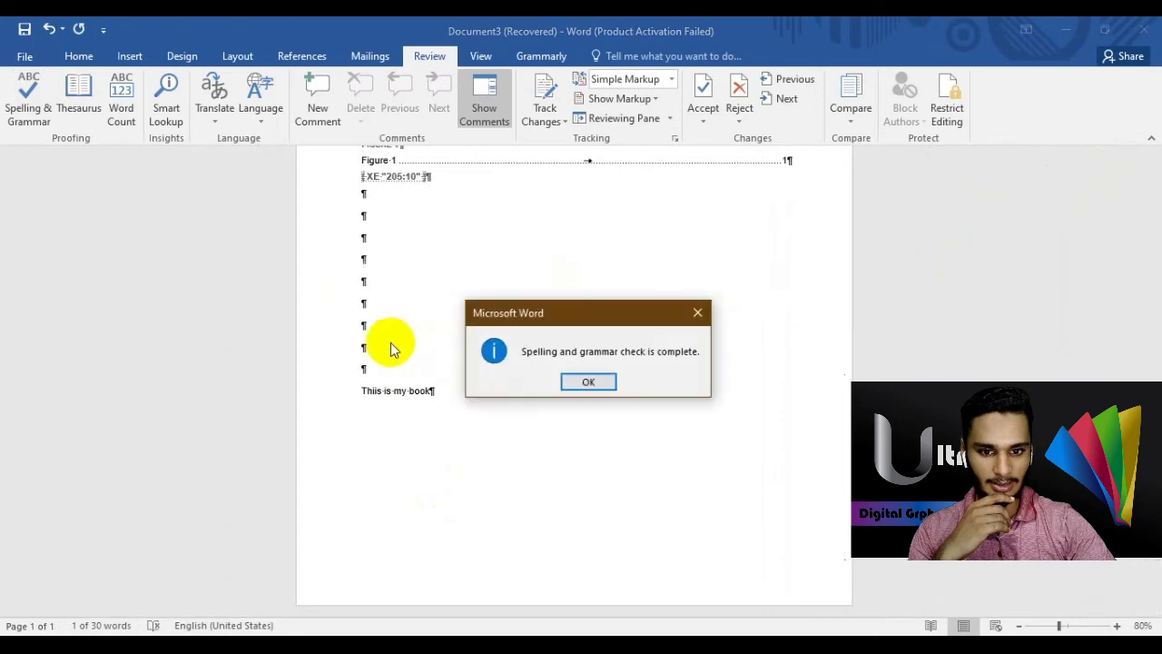
left_click(565, 382)
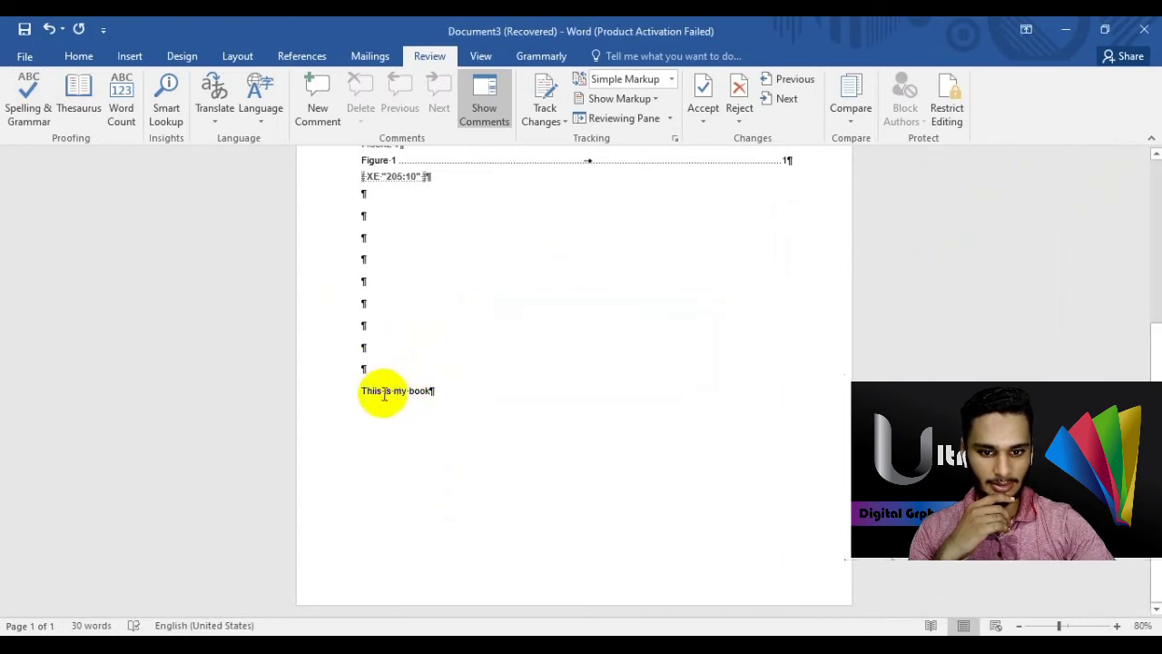
left_click(29, 96)
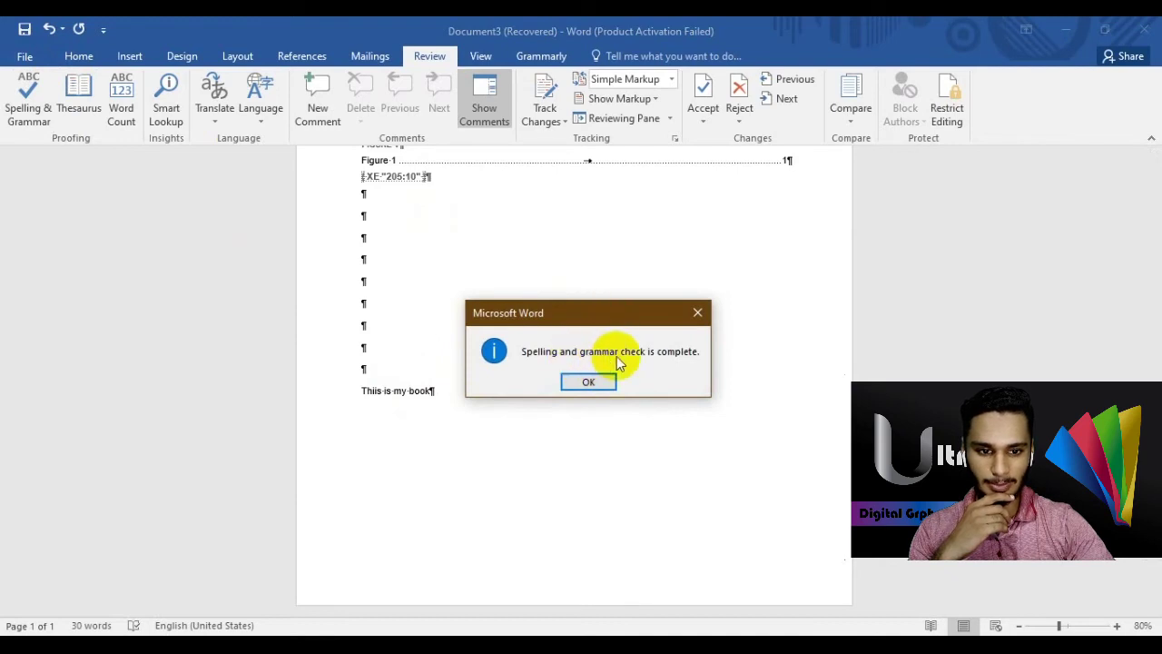
left_click(588, 382)
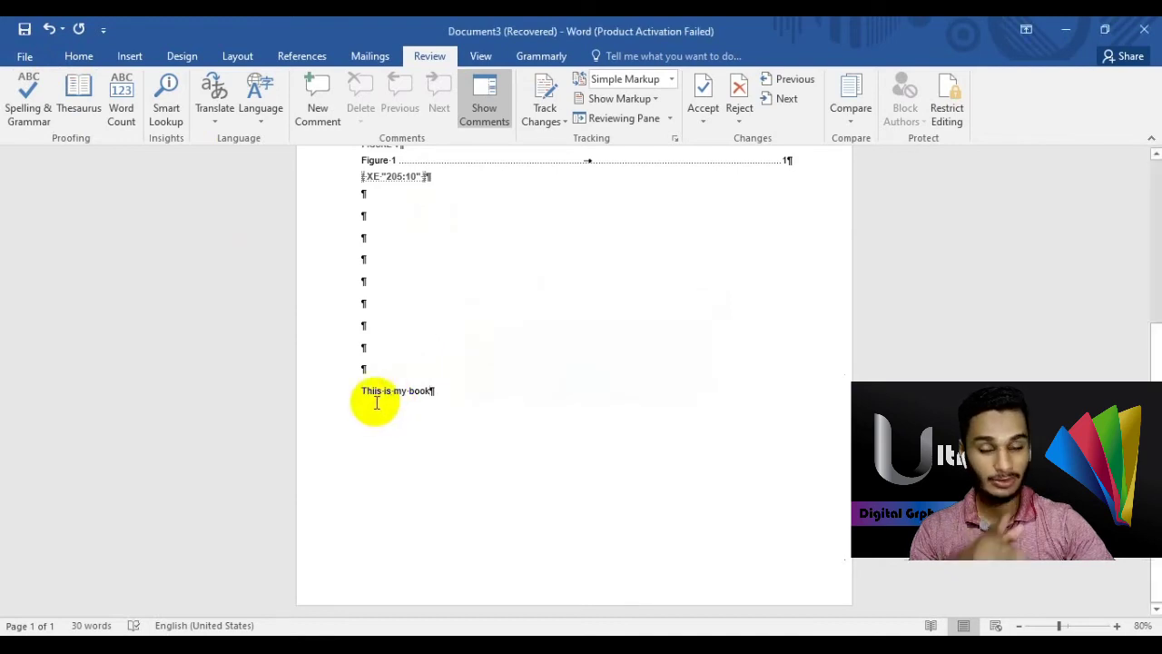
- Show Thesaurus synonyms for 'book' such as volume and tome, check the 30-word count, and open Insights
left_click(80, 102)
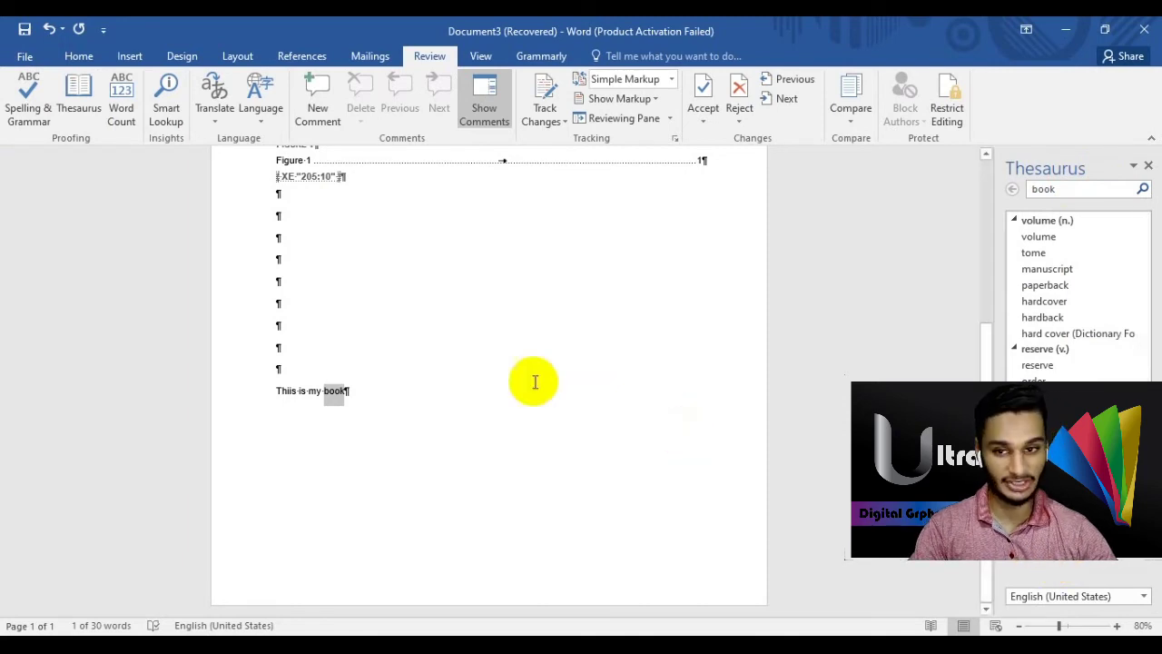
left_click(392, 417)
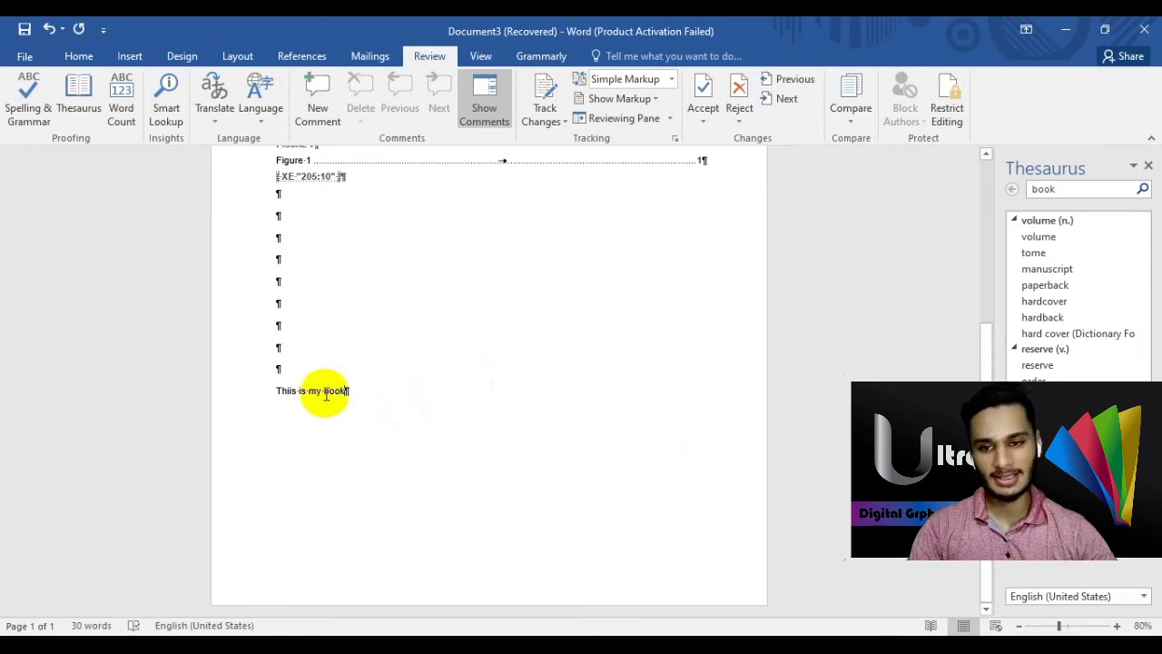
left_click(124, 127)
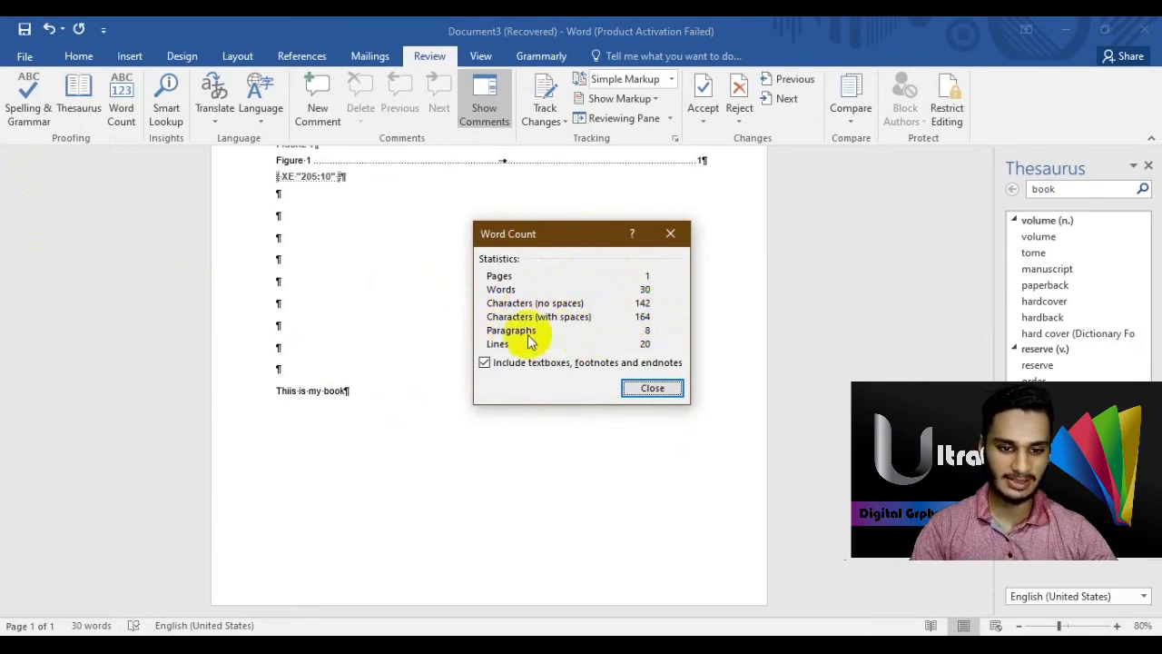
left_click(652, 388)
left_click(177, 120)
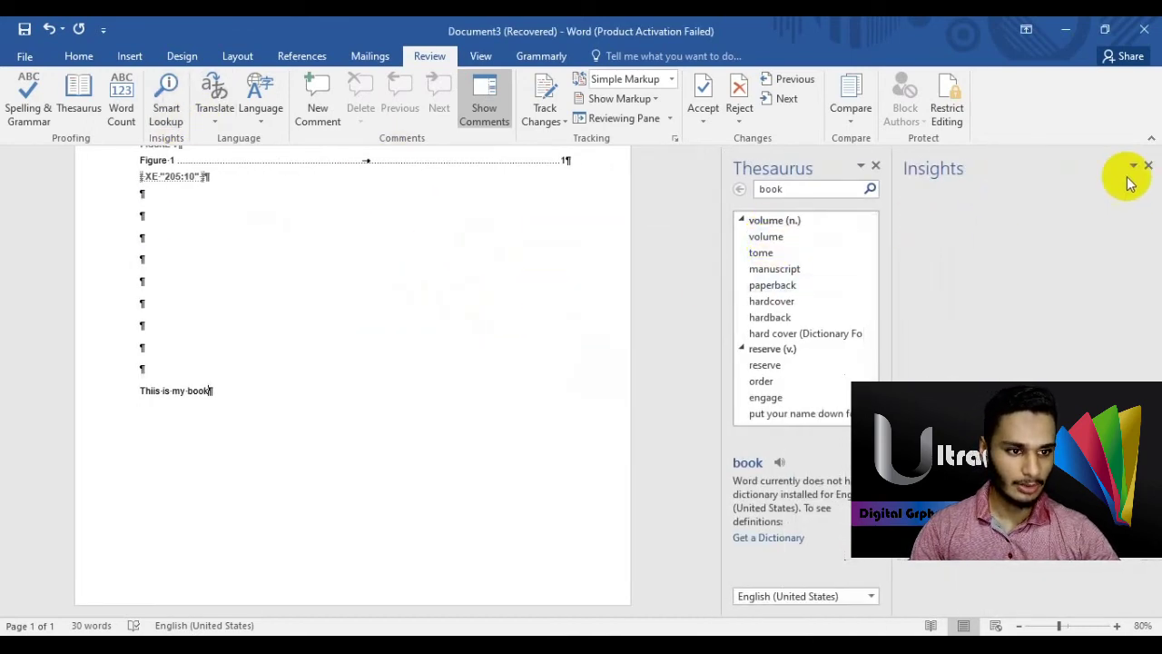
- Close the Thesaurus, Smart Lookup the line 'This is my book', accept the privacy notice, then close Insights
left_click(878, 164)
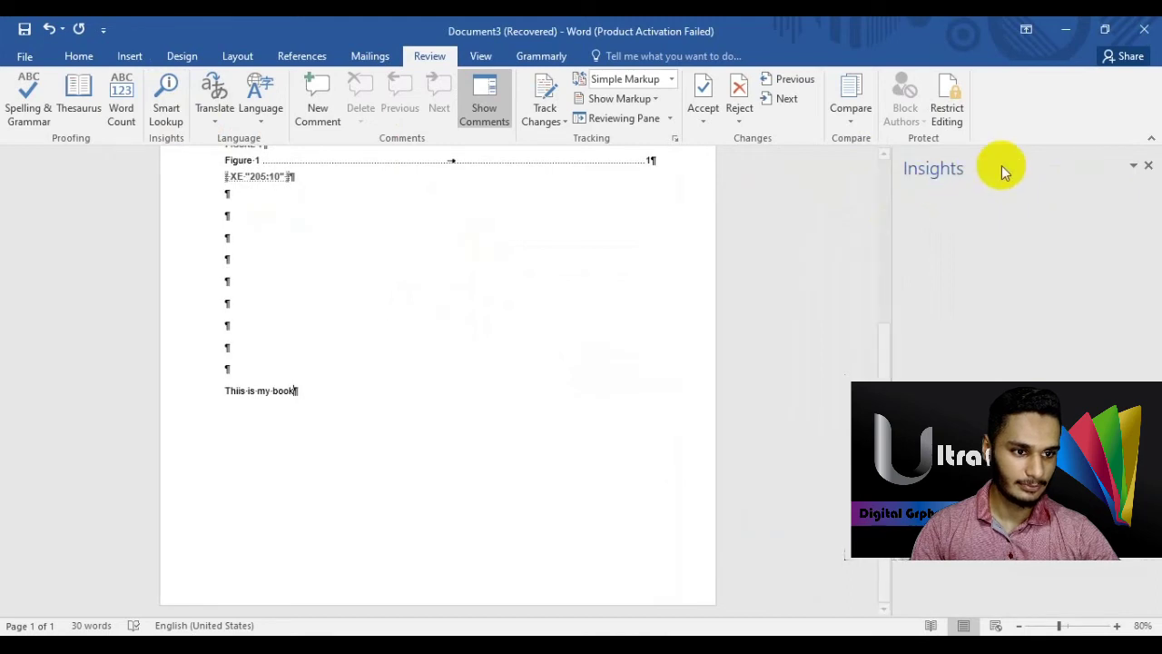
left_click_drag(304, 391, 218, 389)
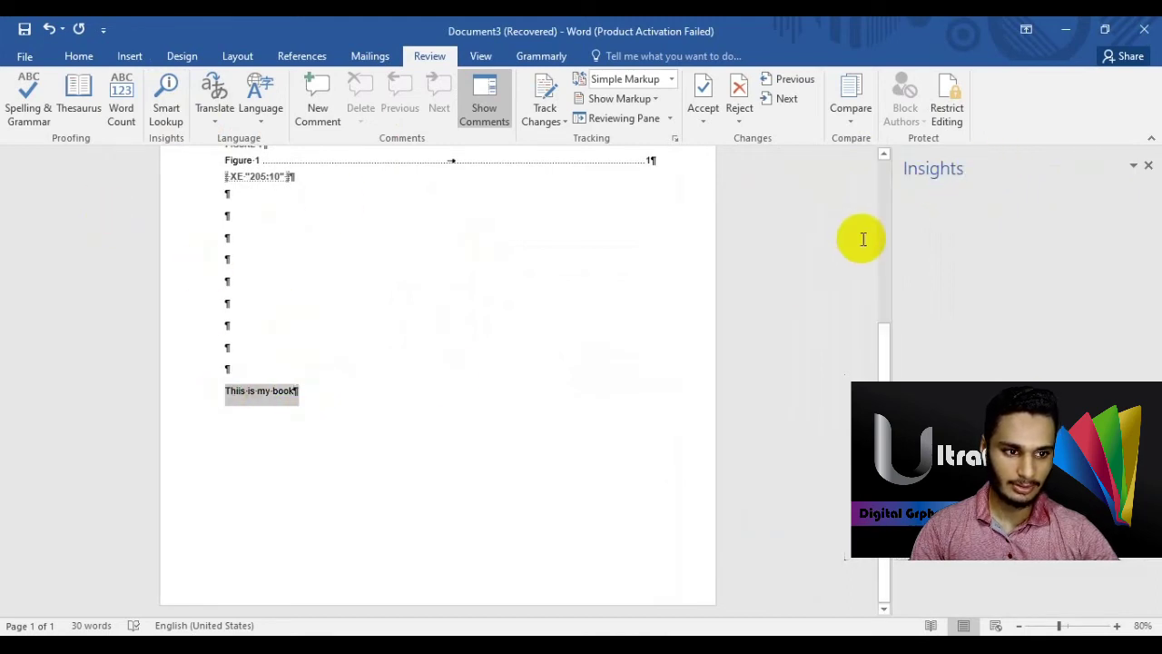
left_click(179, 125)
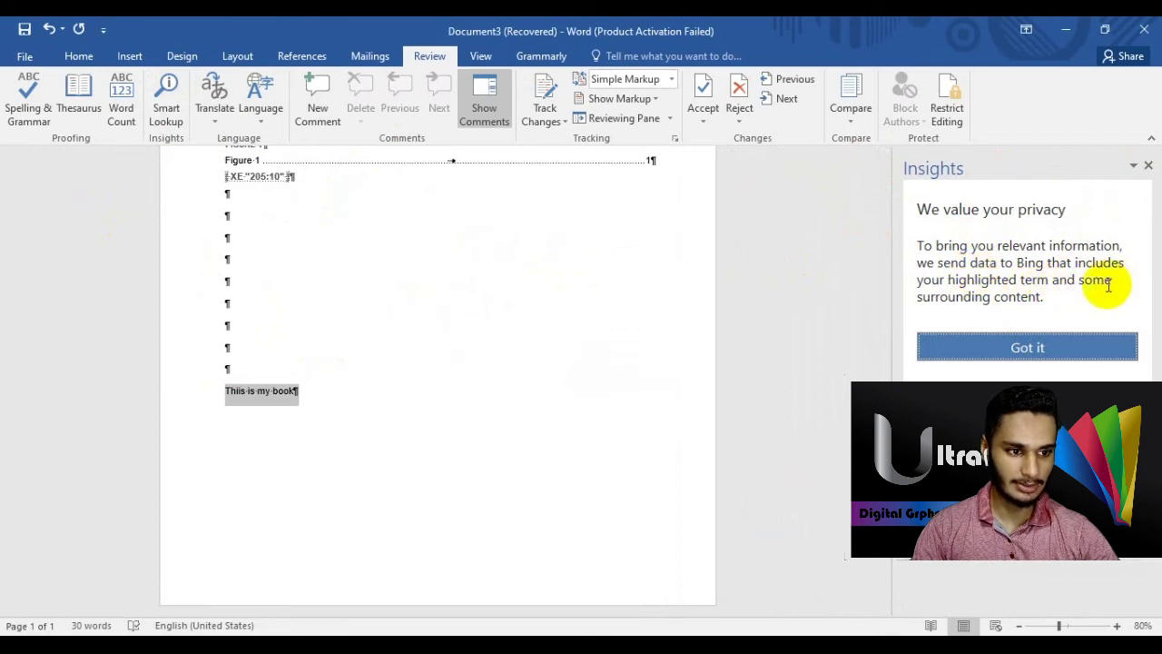
left_click(301, 396)
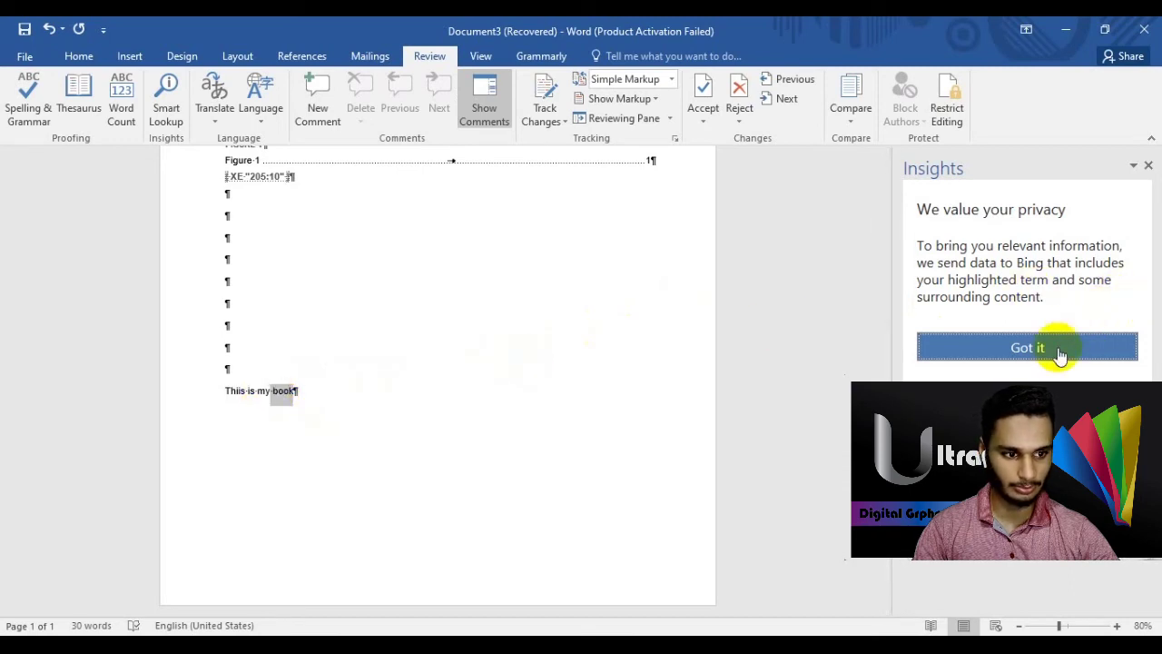
left_click(988, 346)
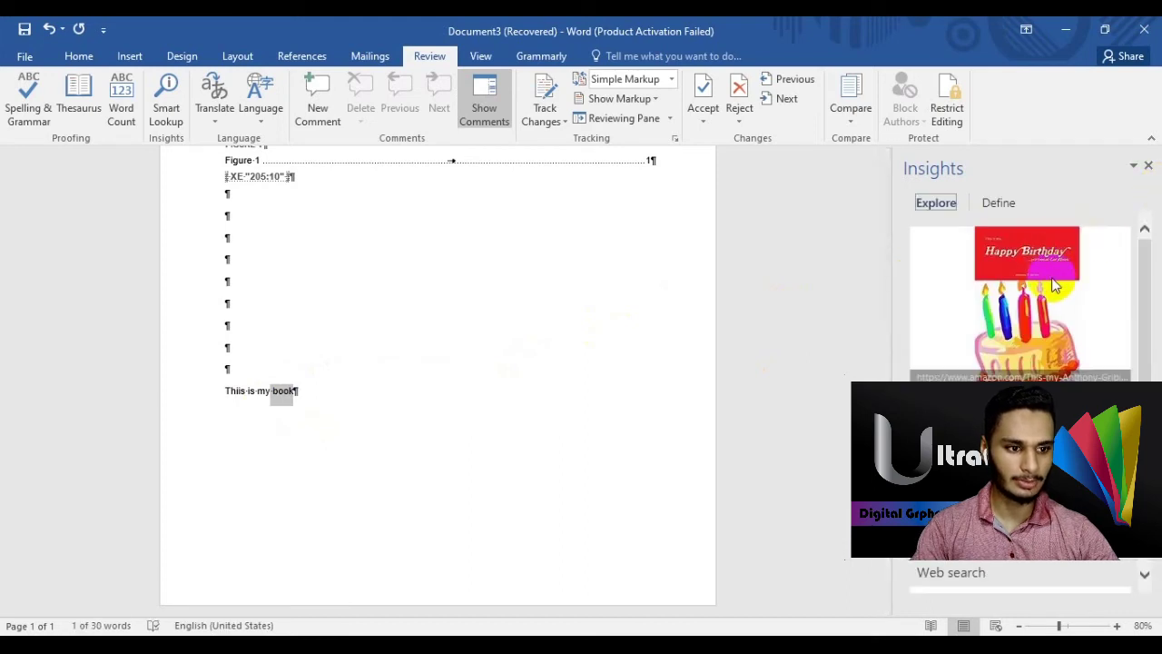
scroll(1011, 367, "down", 1)
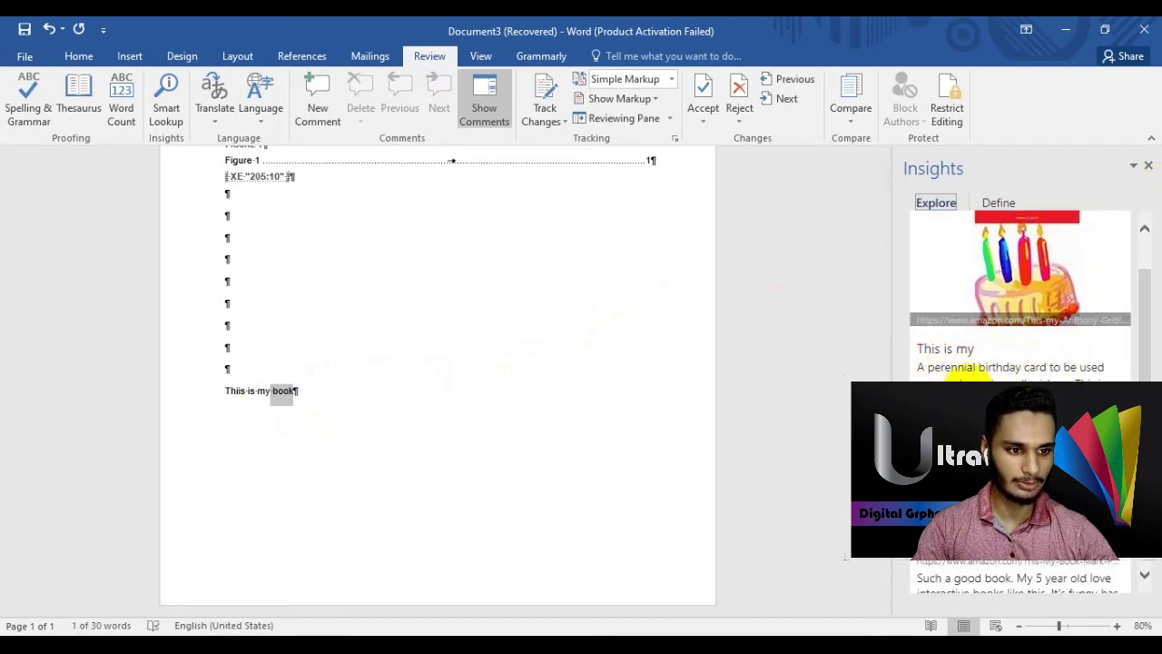
left_click(1149, 166)
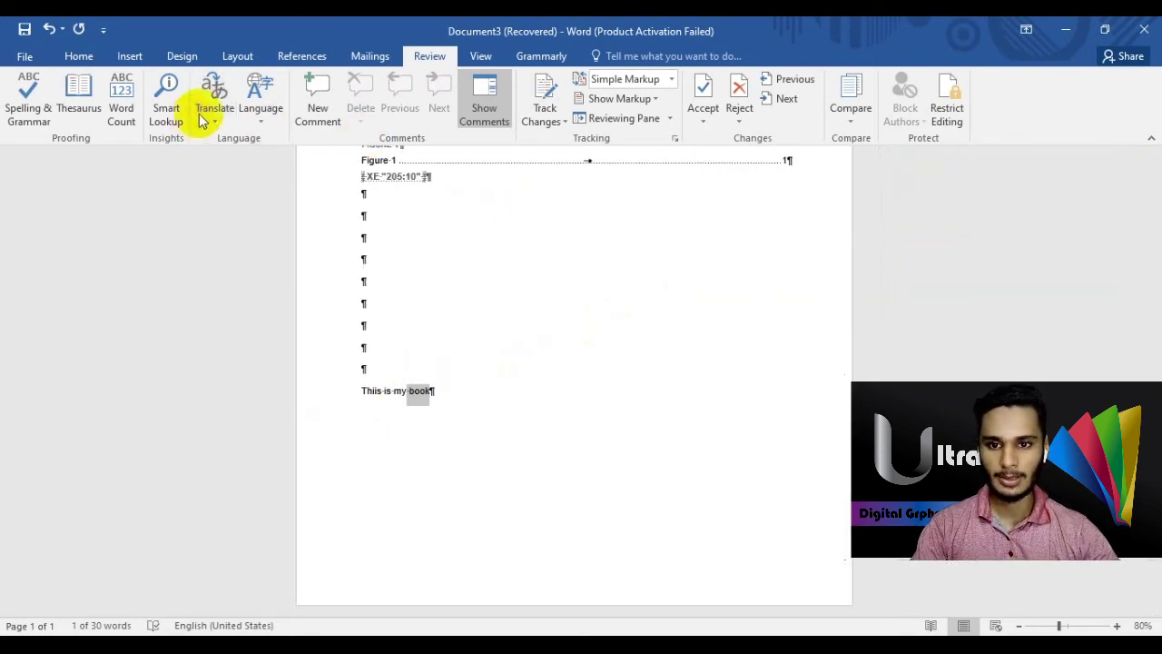
left_click(217, 117)
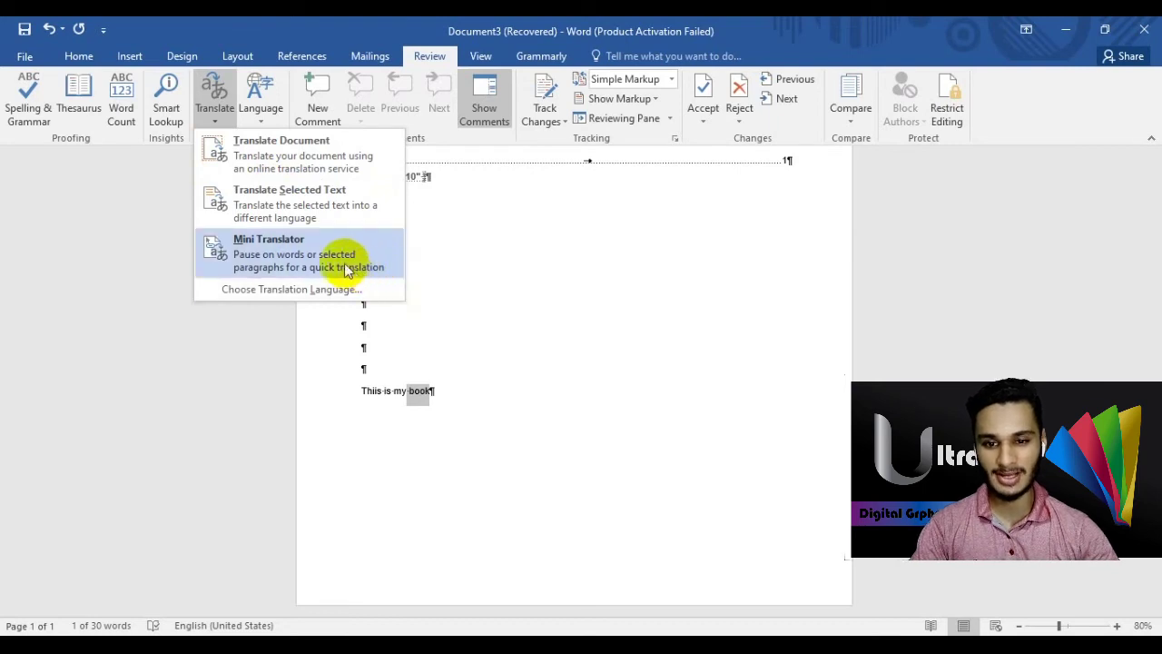
left_click(483, 227)
left_click(274, 123)
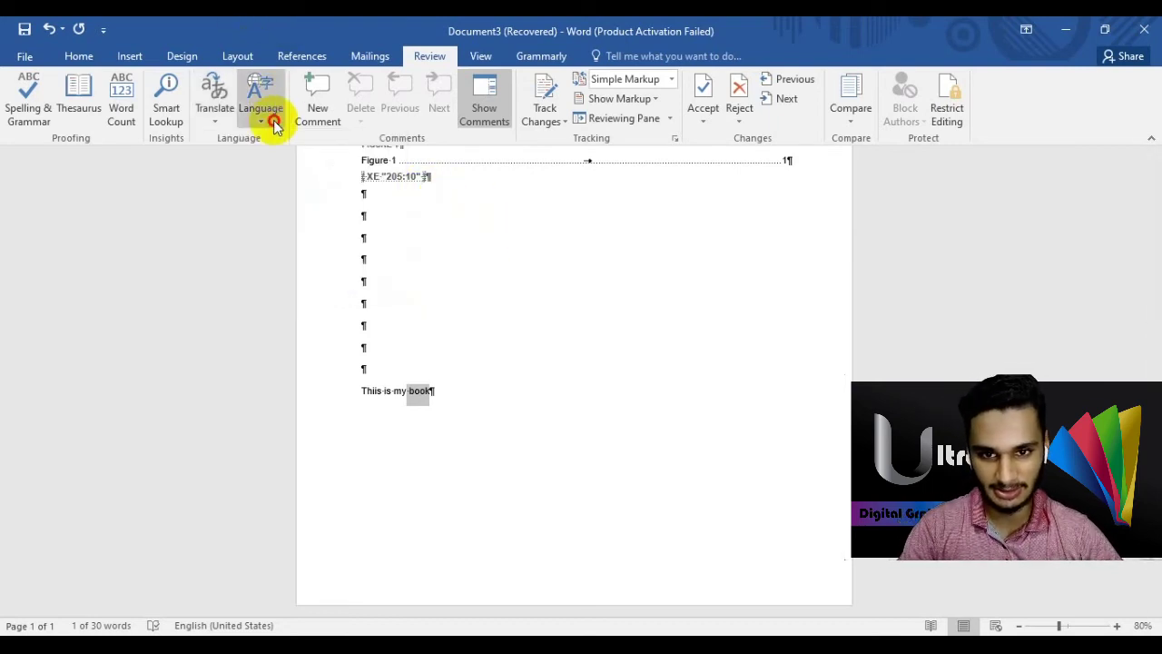
left_click(272, 122)
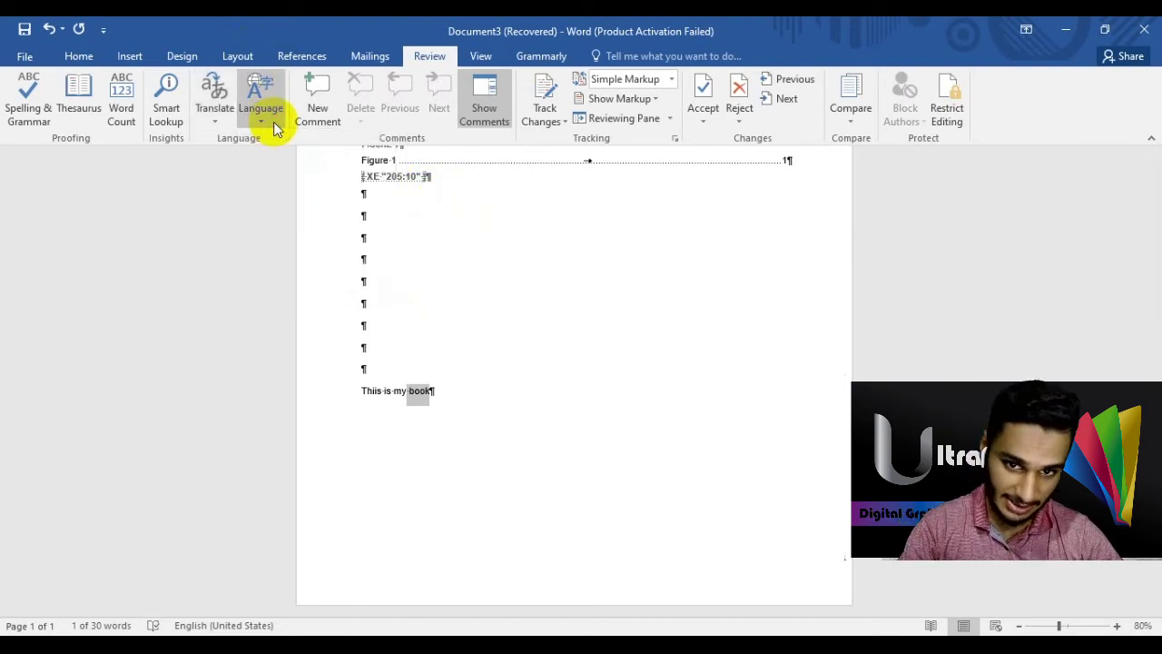
left_click(329, 125)
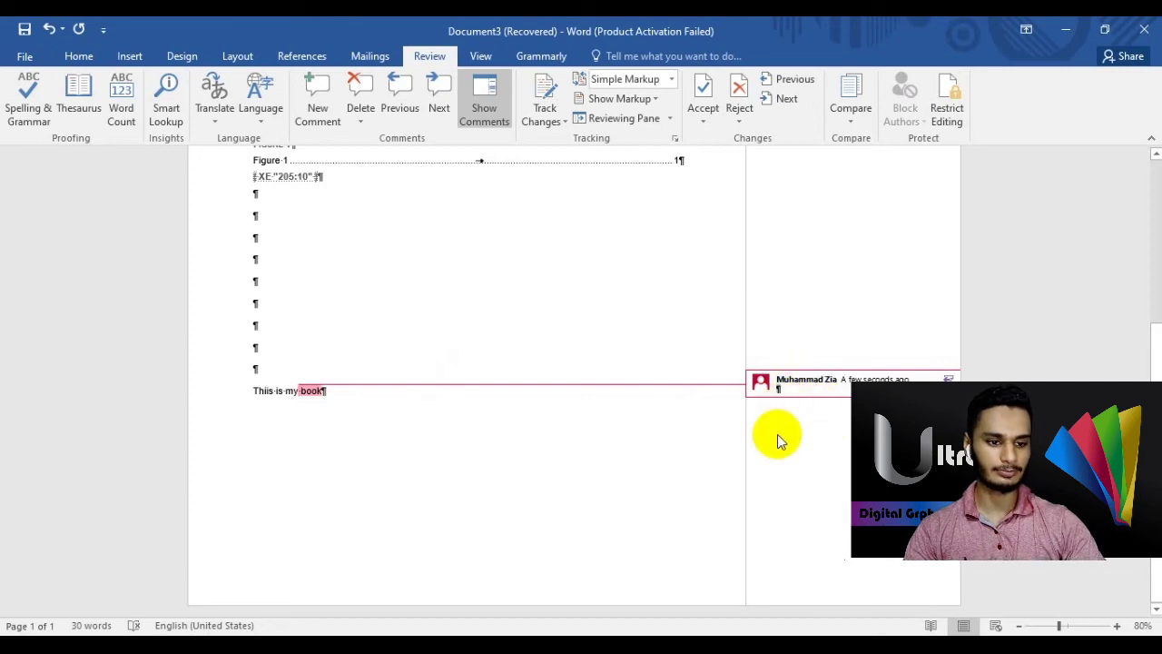
type("I wrote it")
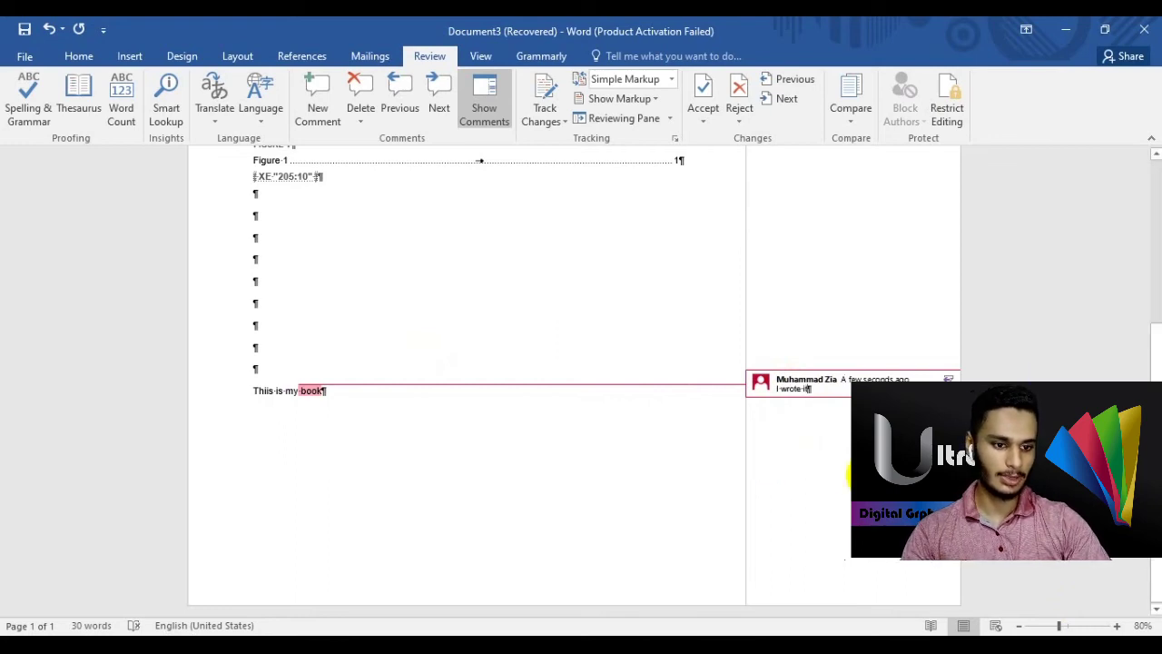
left_click(448, 415)
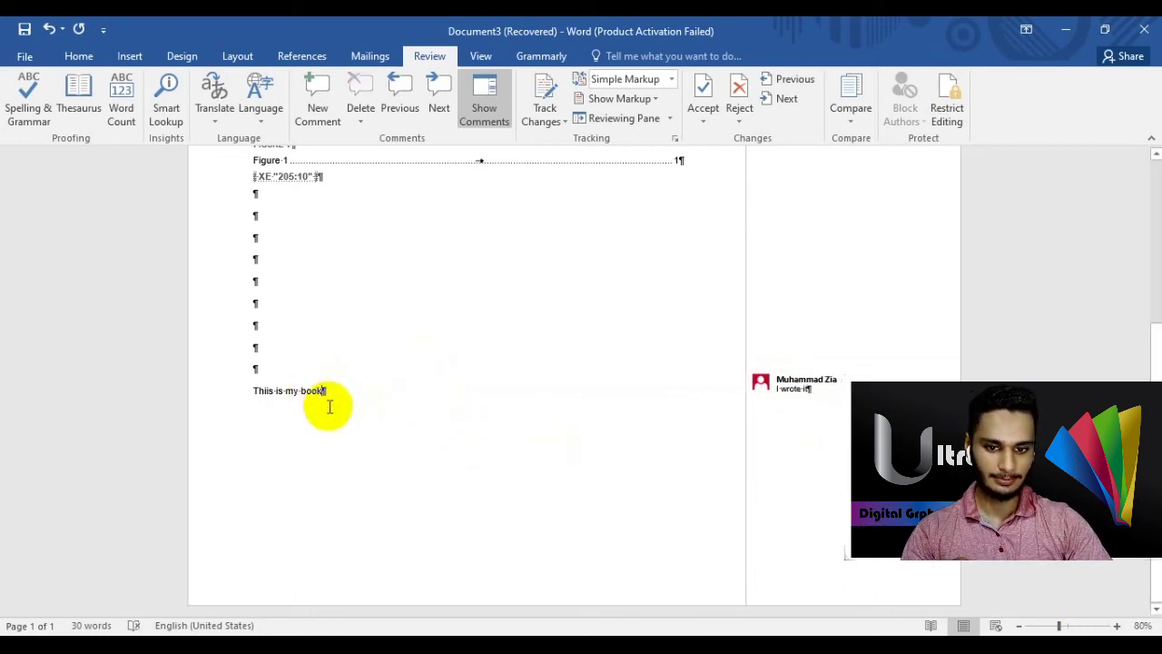
left_click(787, 384)
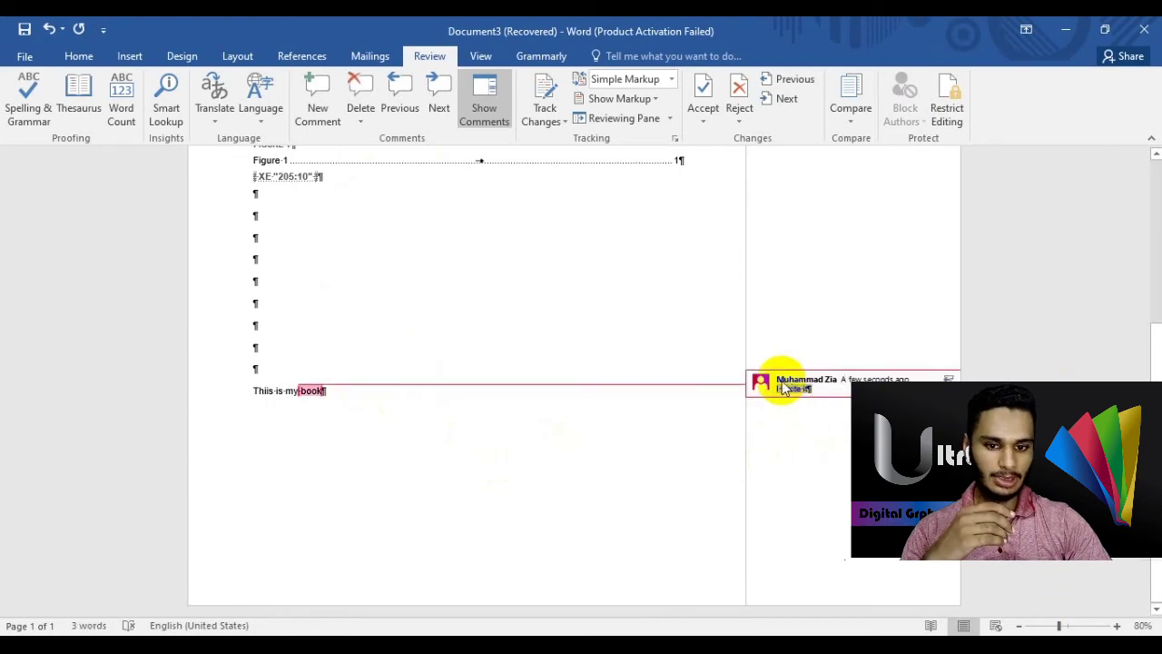
left_click(372, 113)
left_click(368, 107)
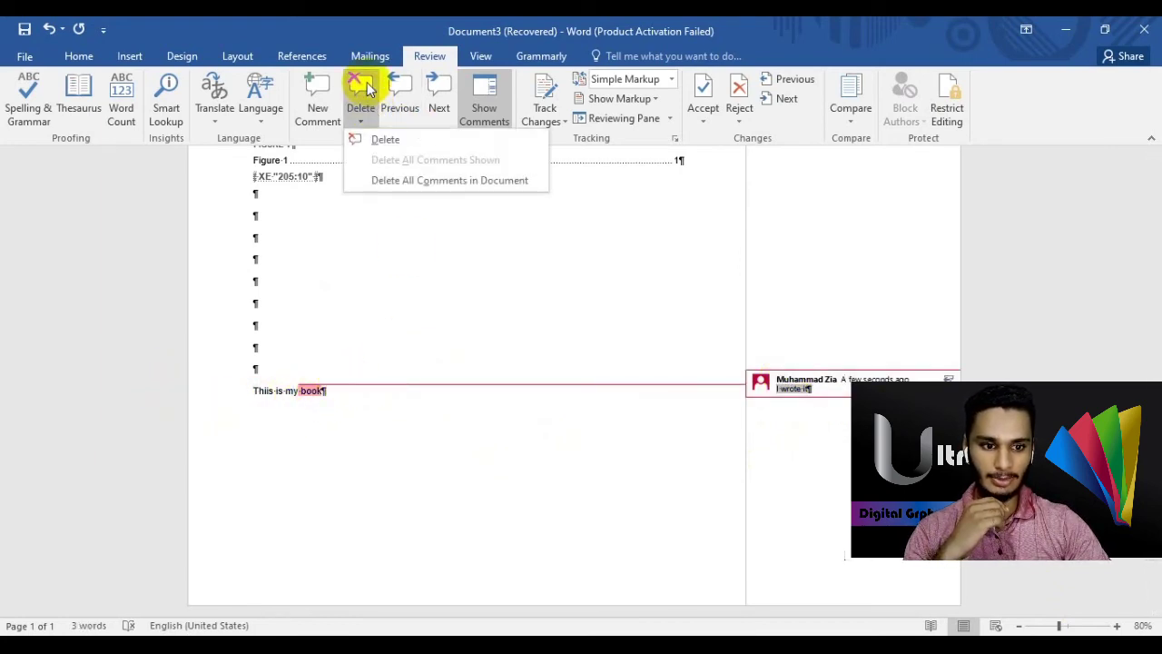
left_click(384, 139)
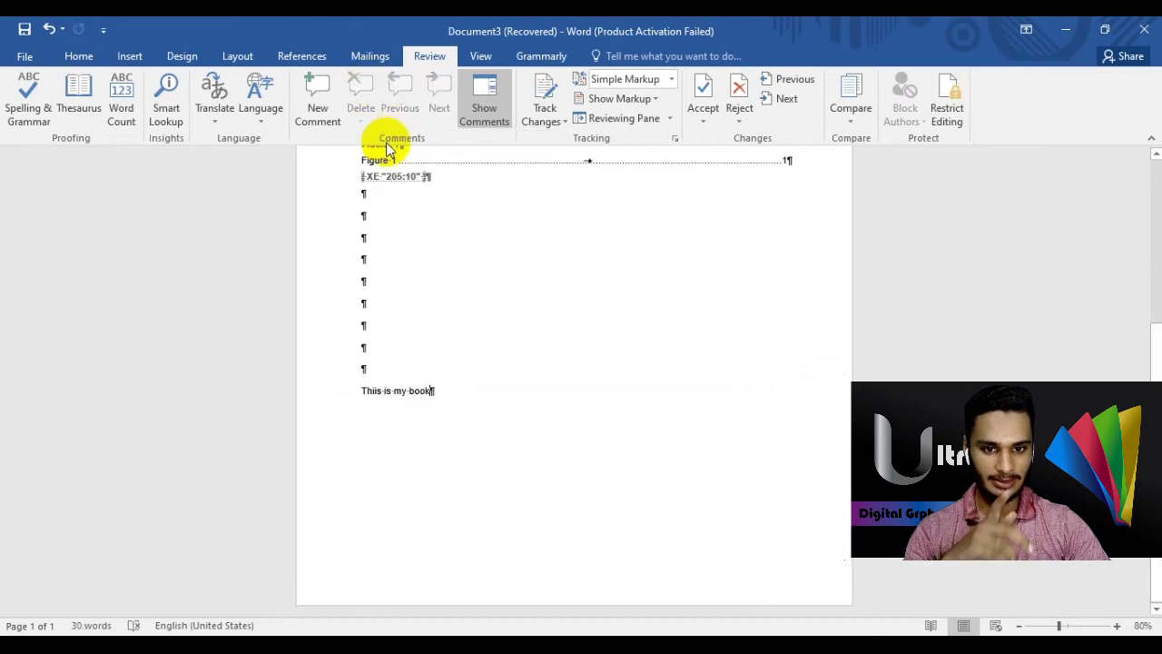
- Hide comments and turn on Track Changes
left_click(500, 114)
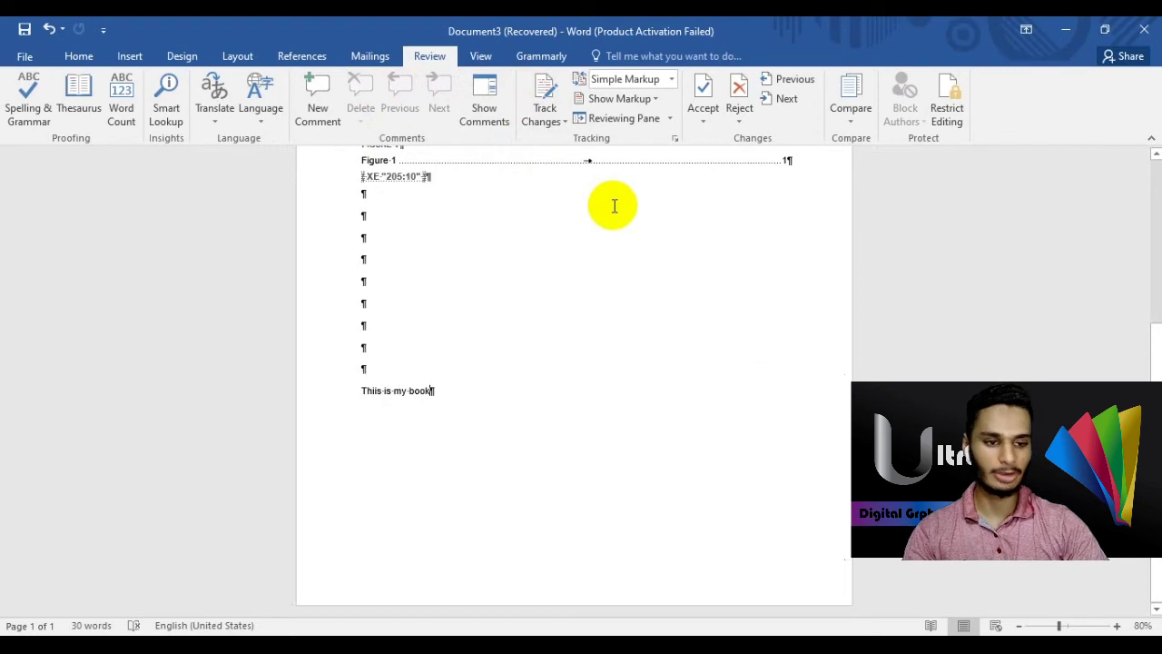
left_click(563, 122)
left_click(580, 141)
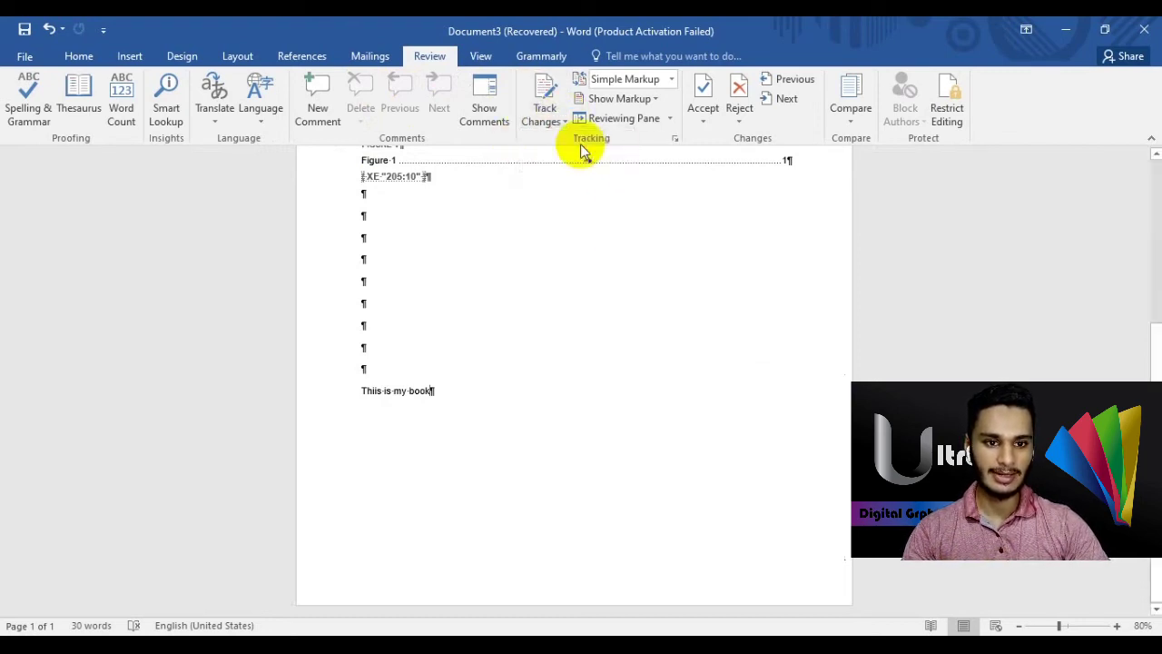
- Bring up the Lock Tracking dialog from the Track Changes menu
left_click(560, 118)
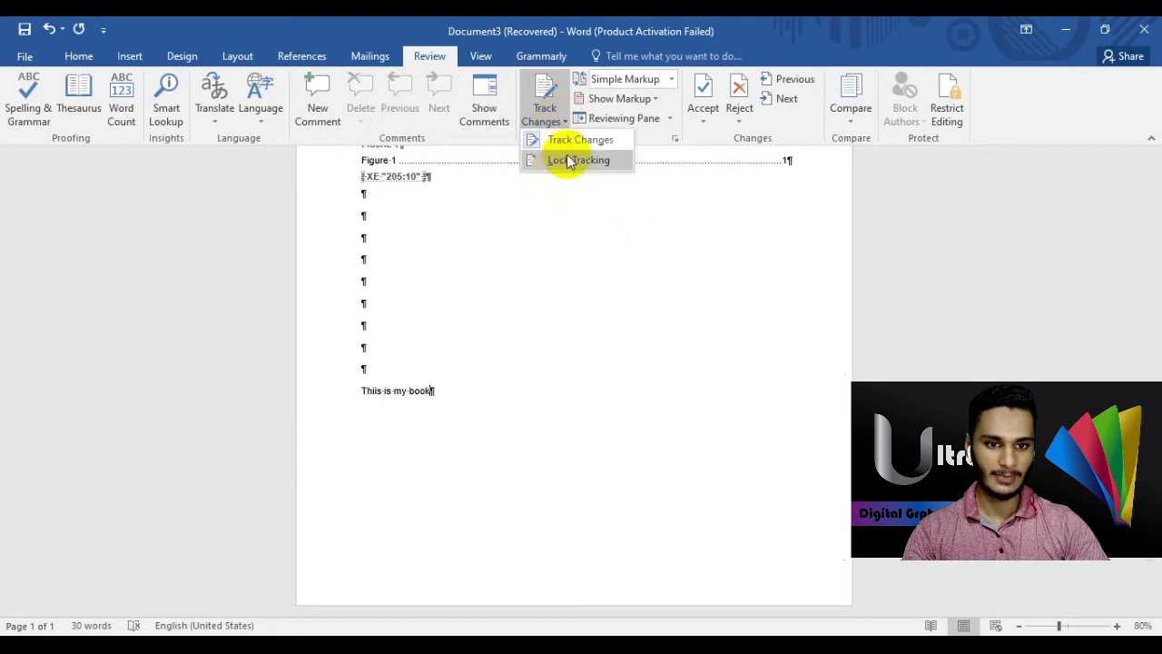
left_click(580, 206)
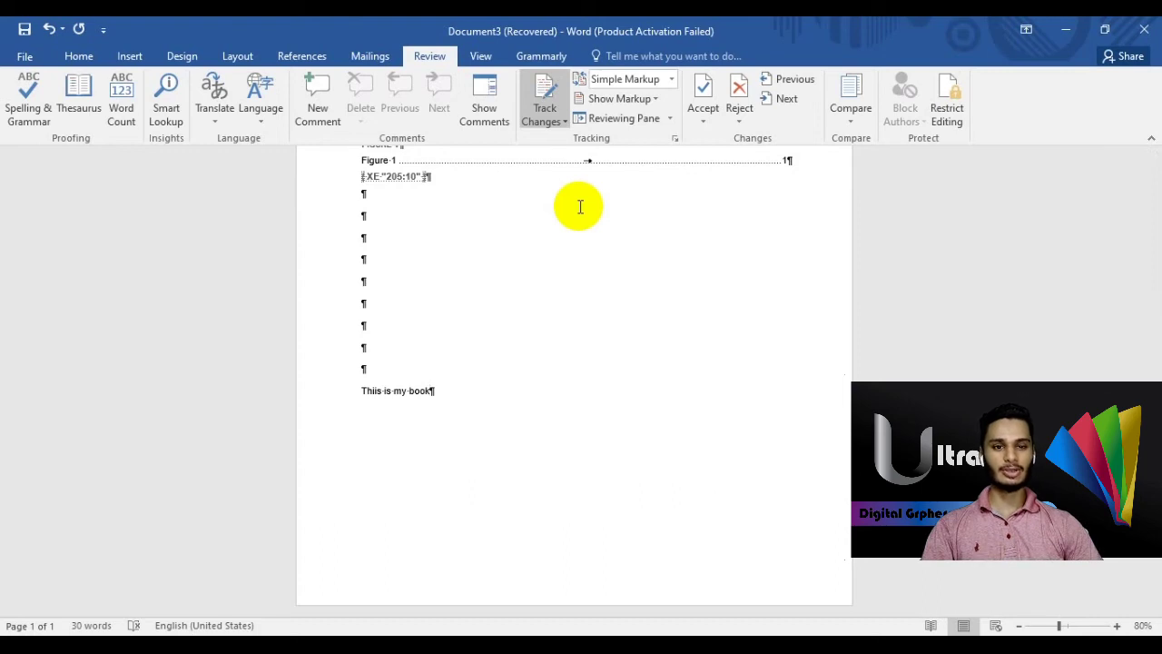
left_click(548, 124)
left_click(569, 162)
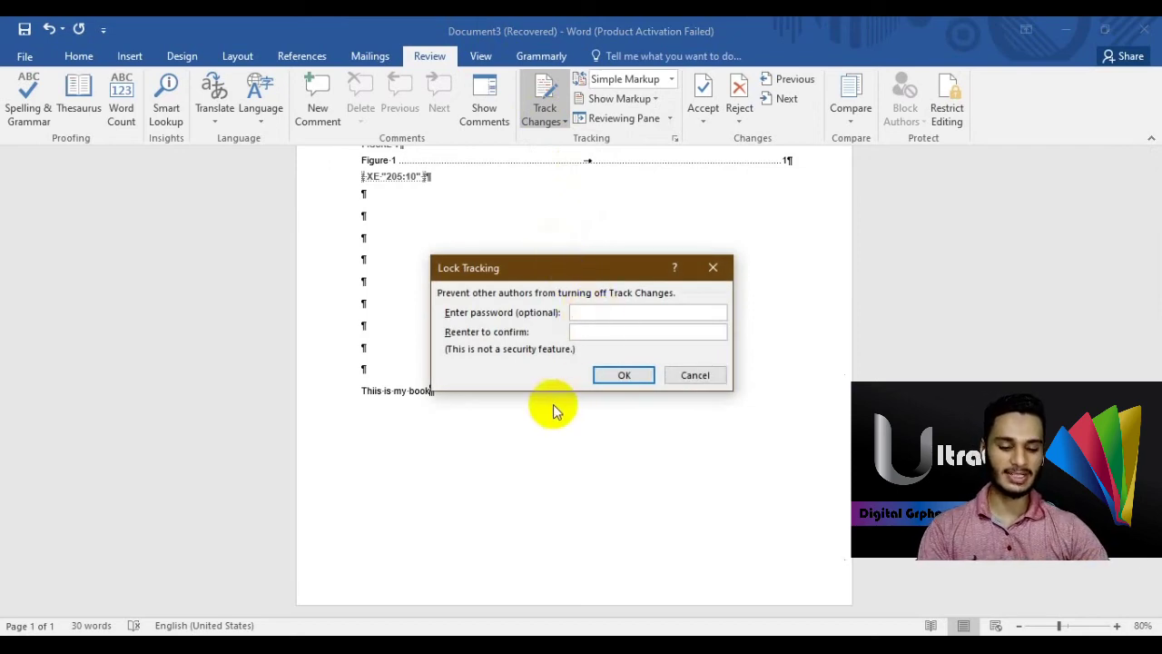
- Lock change tracking with a password
type("12")
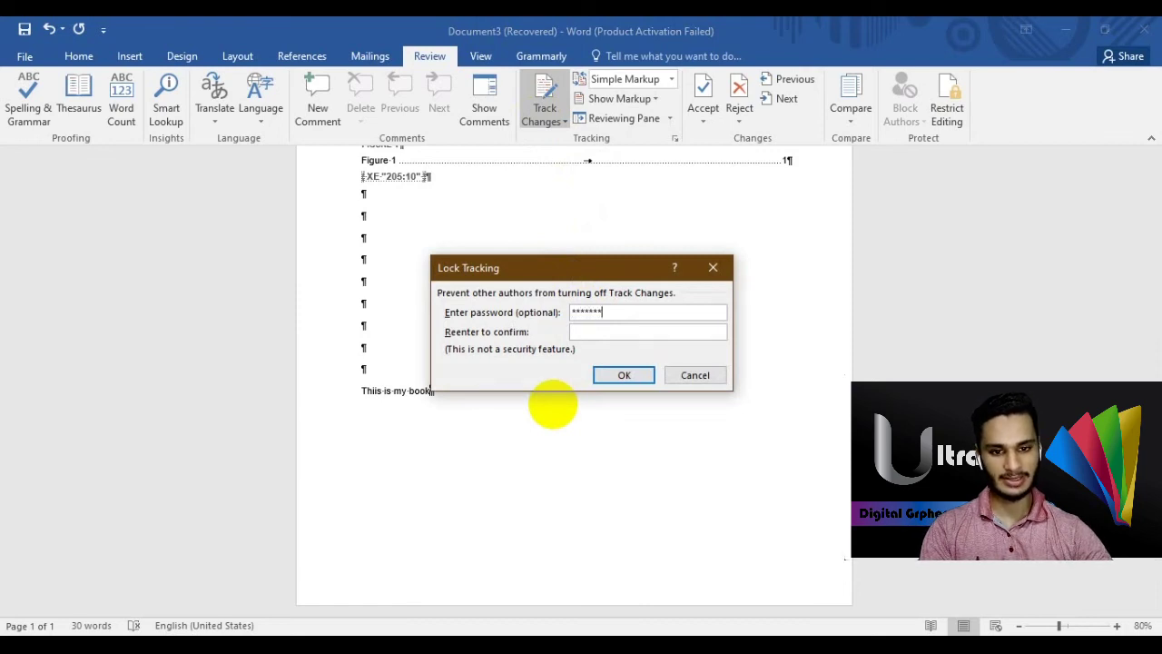
type("123")
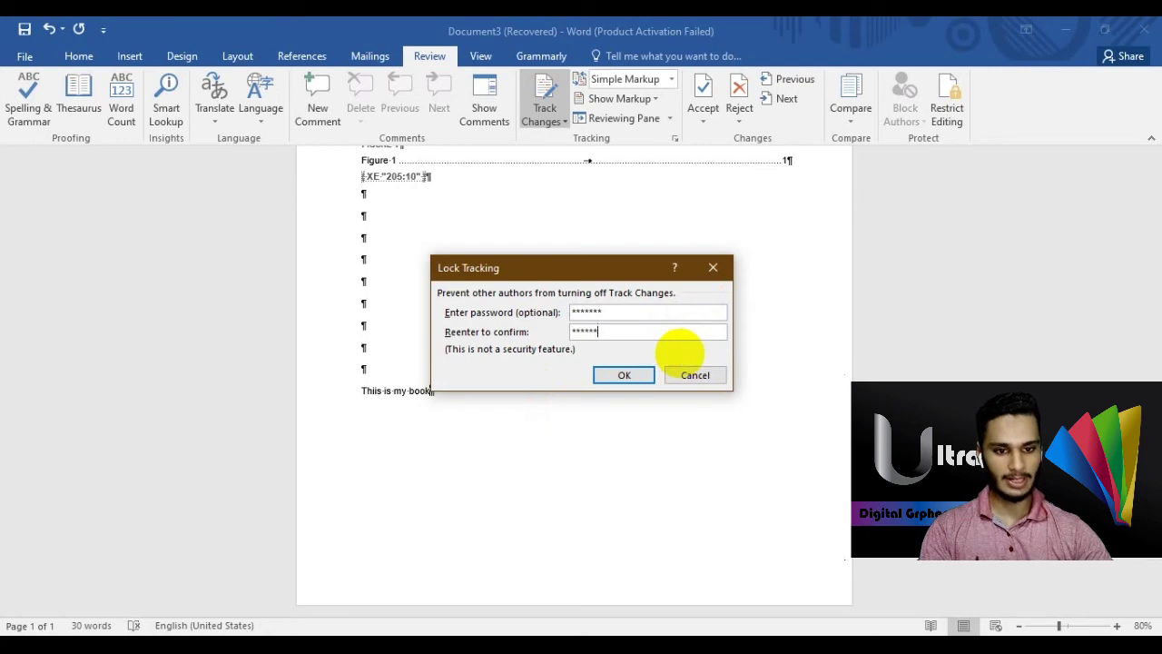
left_click(627, 309)
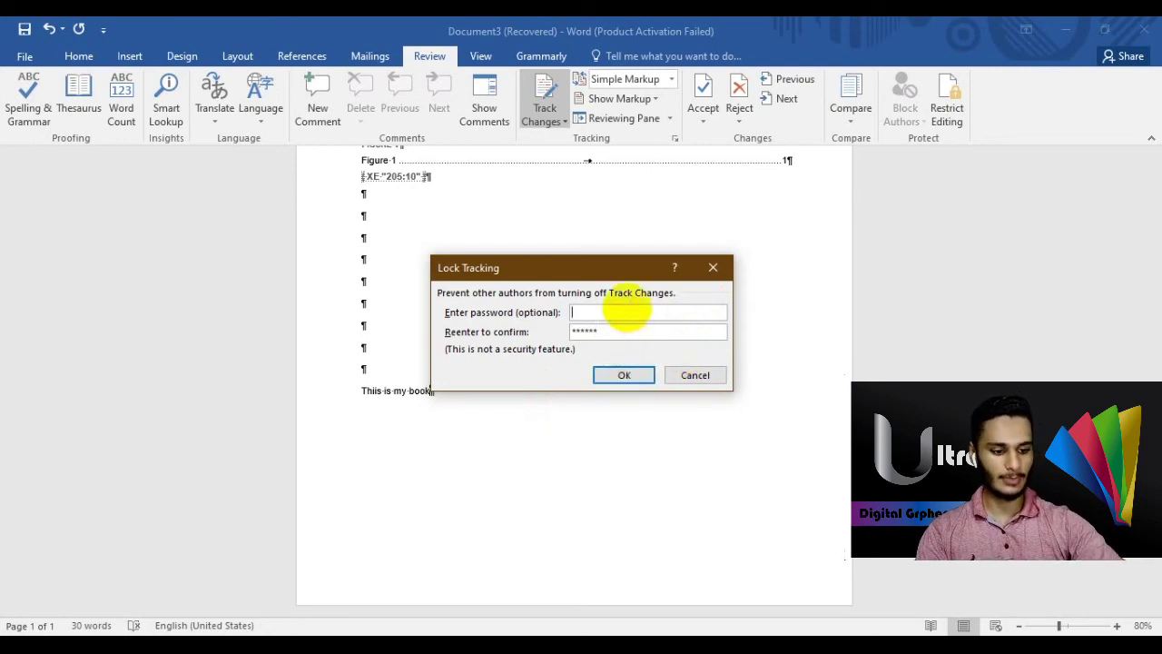
left_click(617, 375)
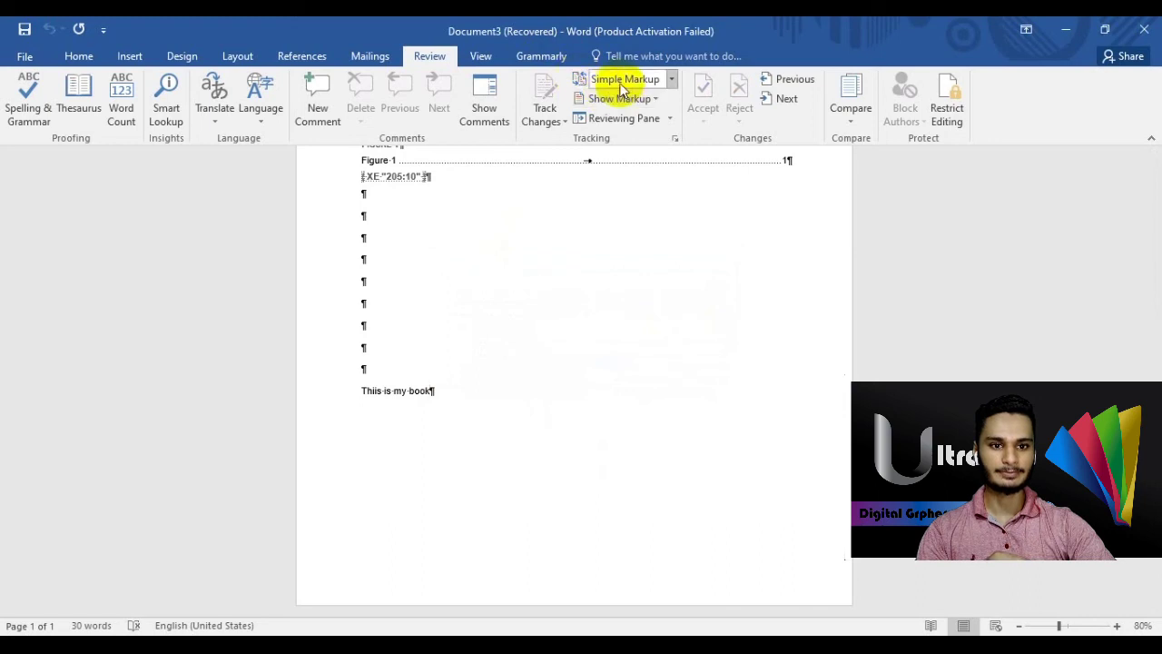
- Unlock tracking by re-entering the password, leaving Track Changes on
left_click(563, 120)
left_click(562, 159)
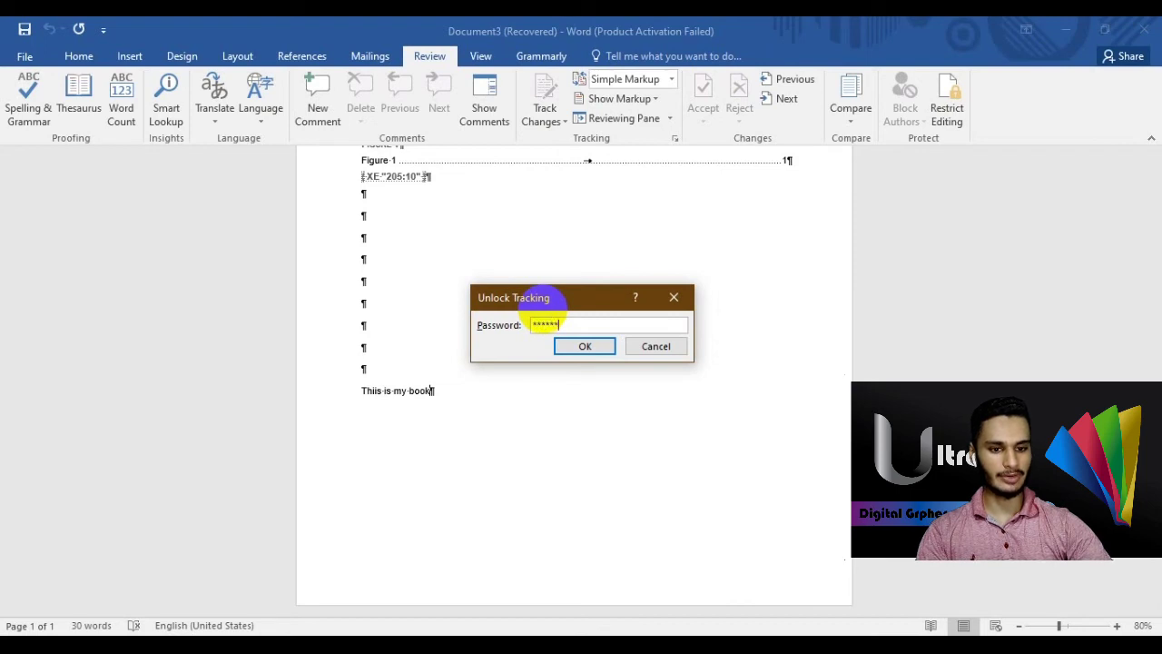
left_click(572, 349)
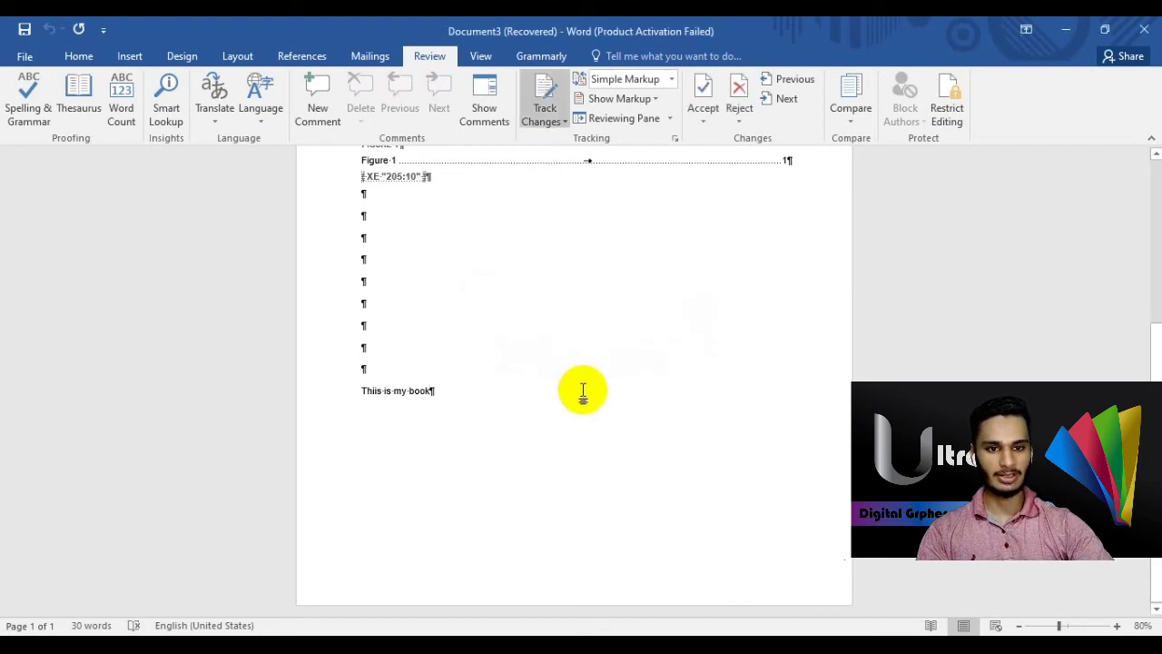
- Set the review display to All Markup and show revisions in balloons
left_click(671, 80)
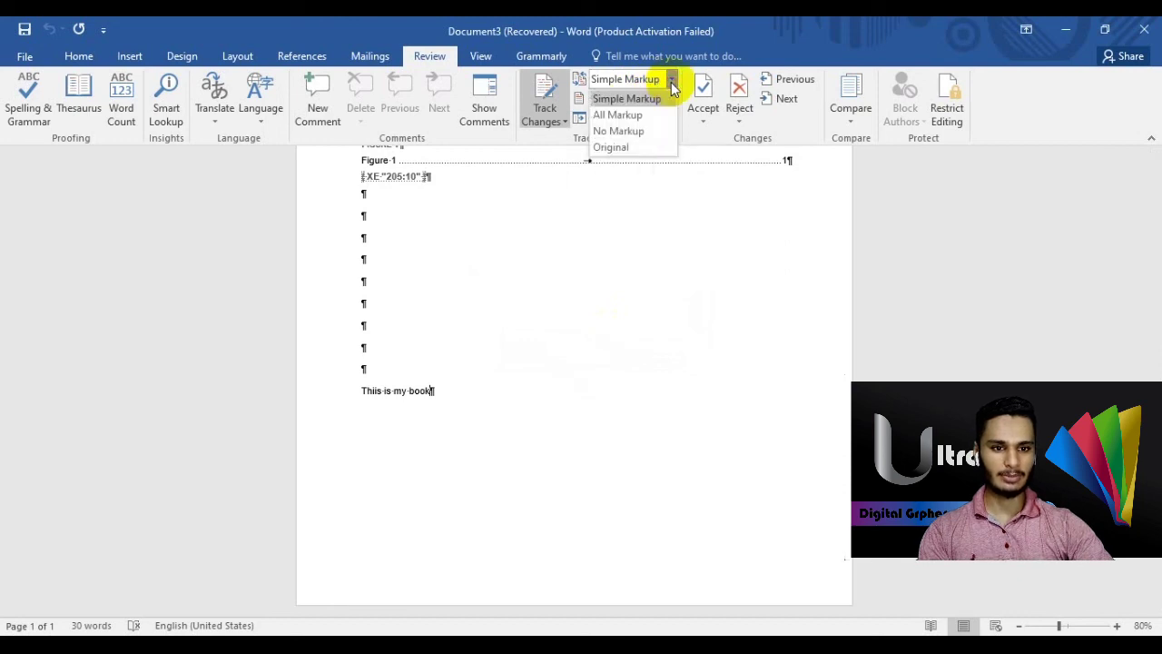
left_click(672, 80)
left_click(647, 80)
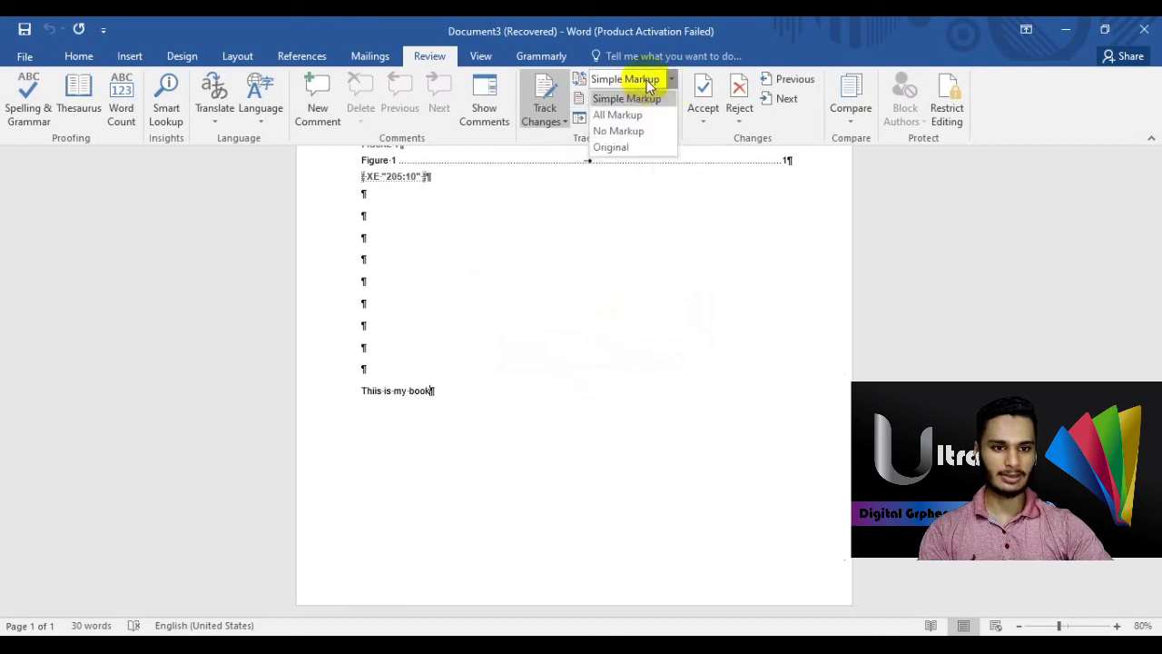
left_click(623, 114)
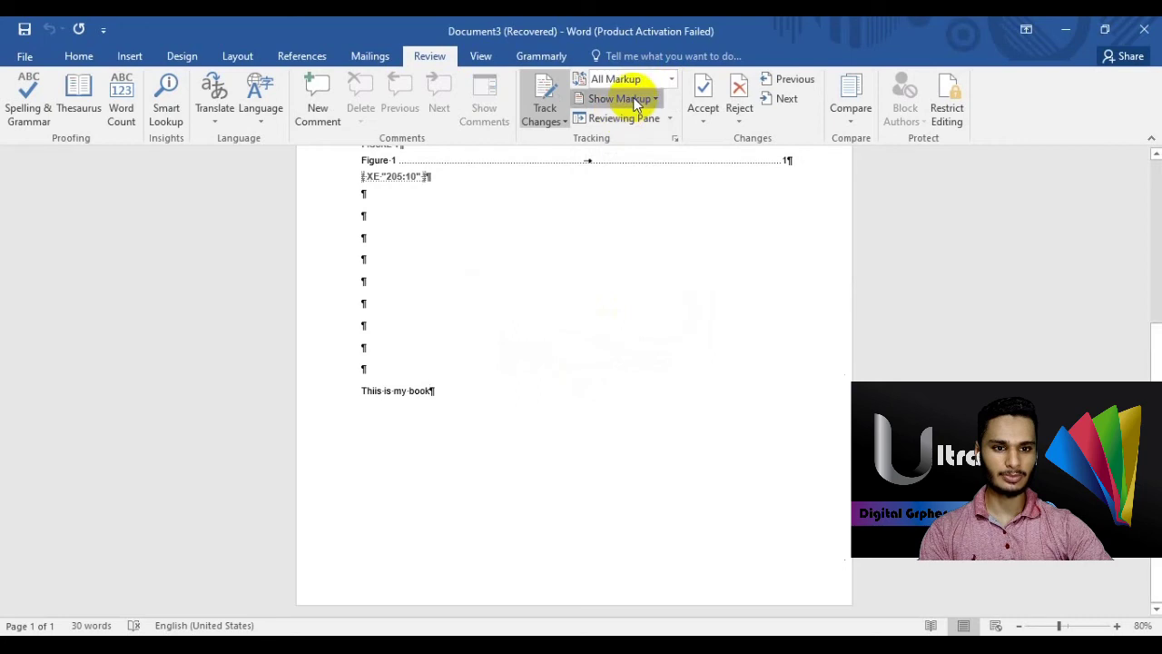
left_click(636, 100)
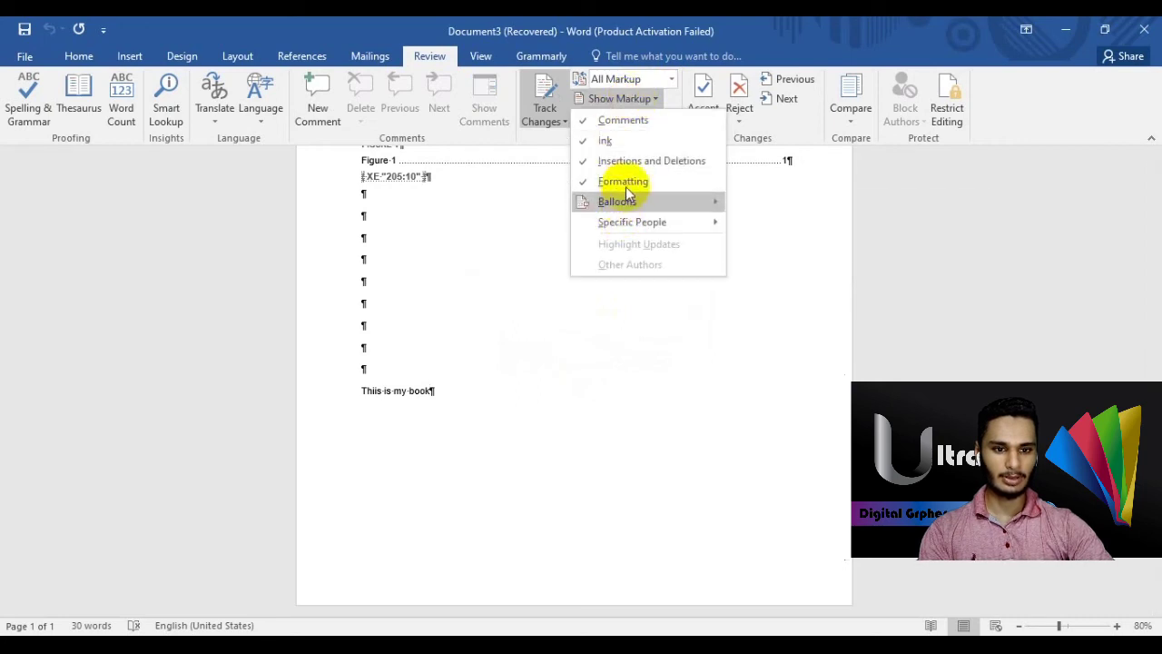
mouse_move(636, 205)
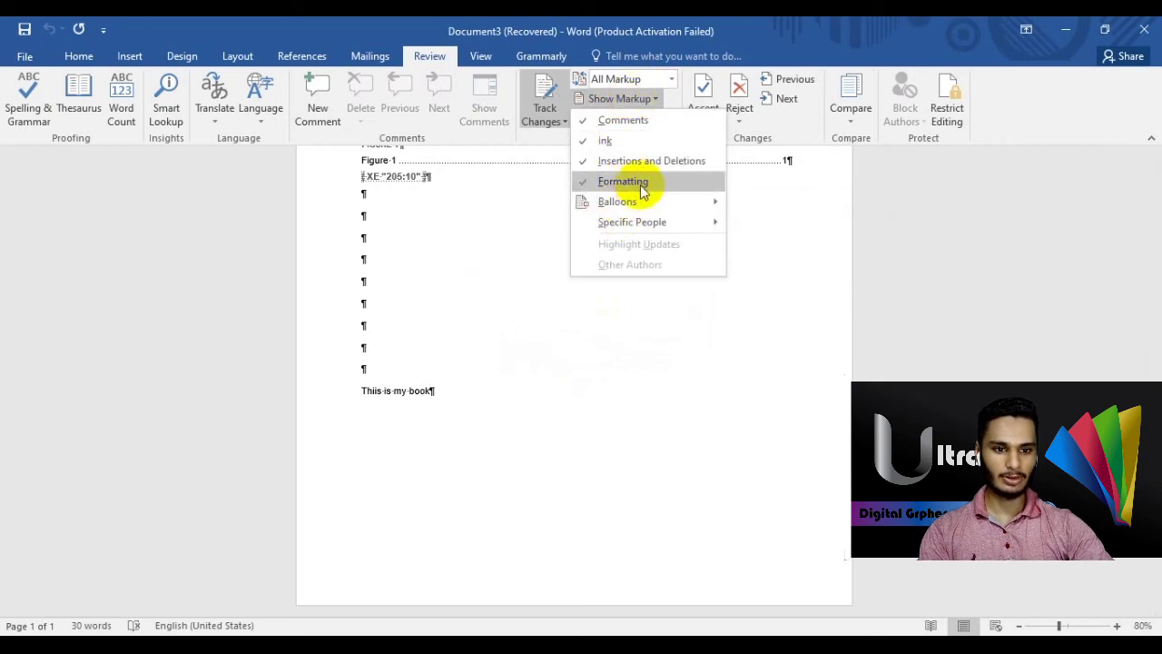
left_click(754, 203)
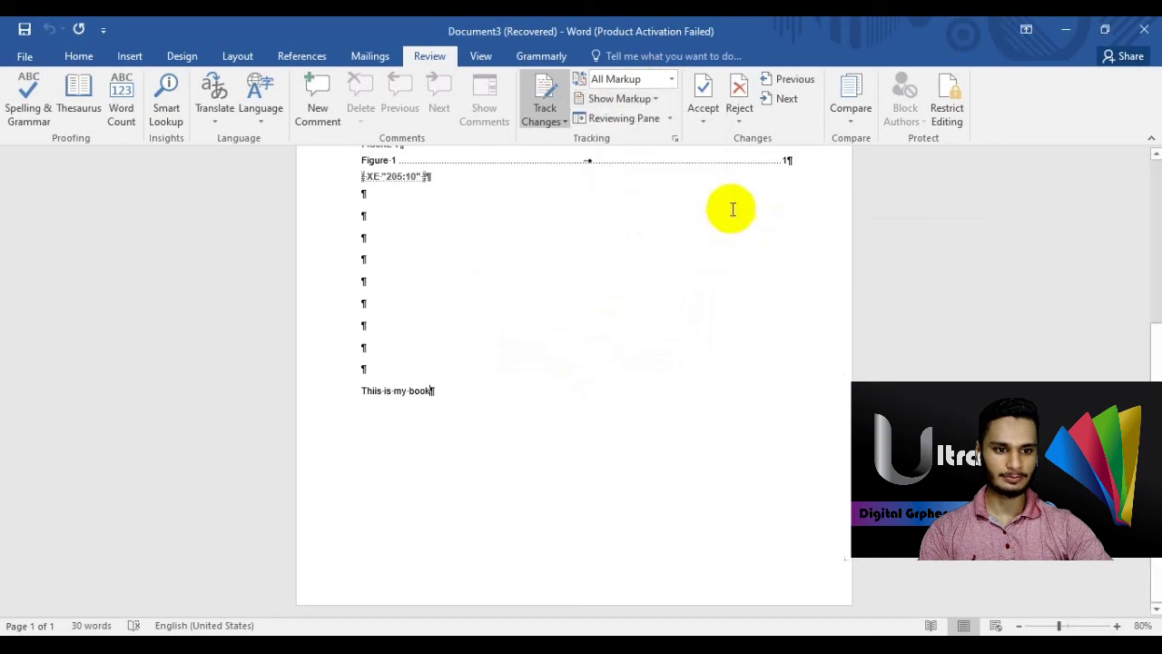
- Try Reject and Accept and Move to Next, dismissing each no-tracked-changes message
left_click(669, 119)
left_click(670, 118)
left_click(703, 119)
left_click(737, 94)
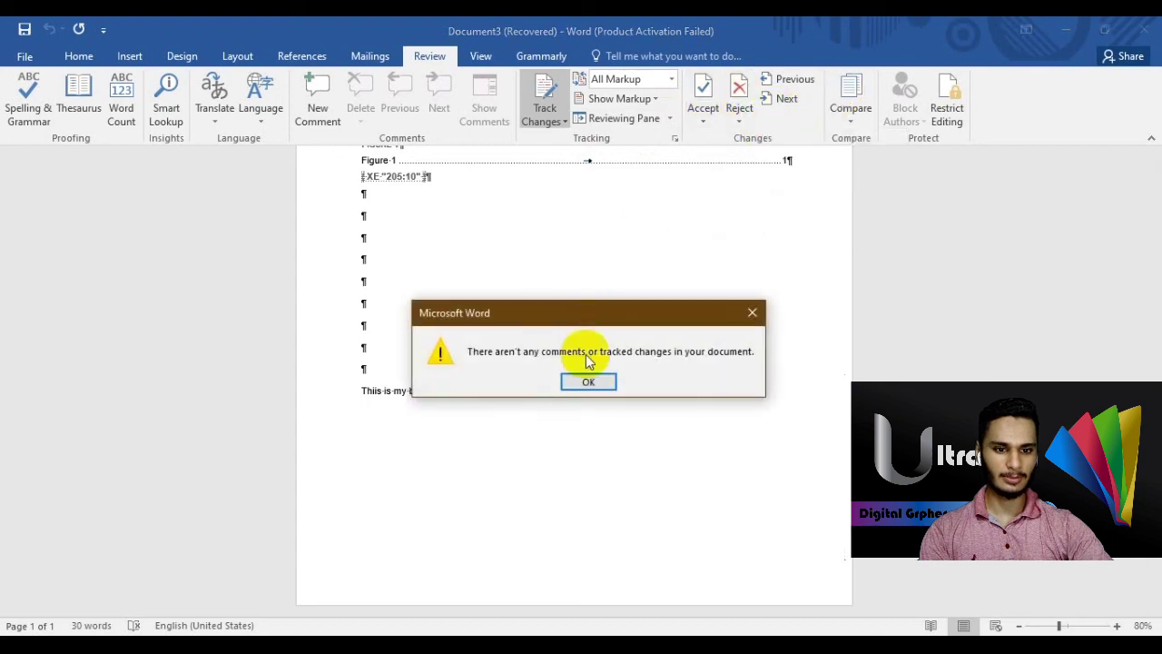
left_click(588, 382)
left_click(703, 115)
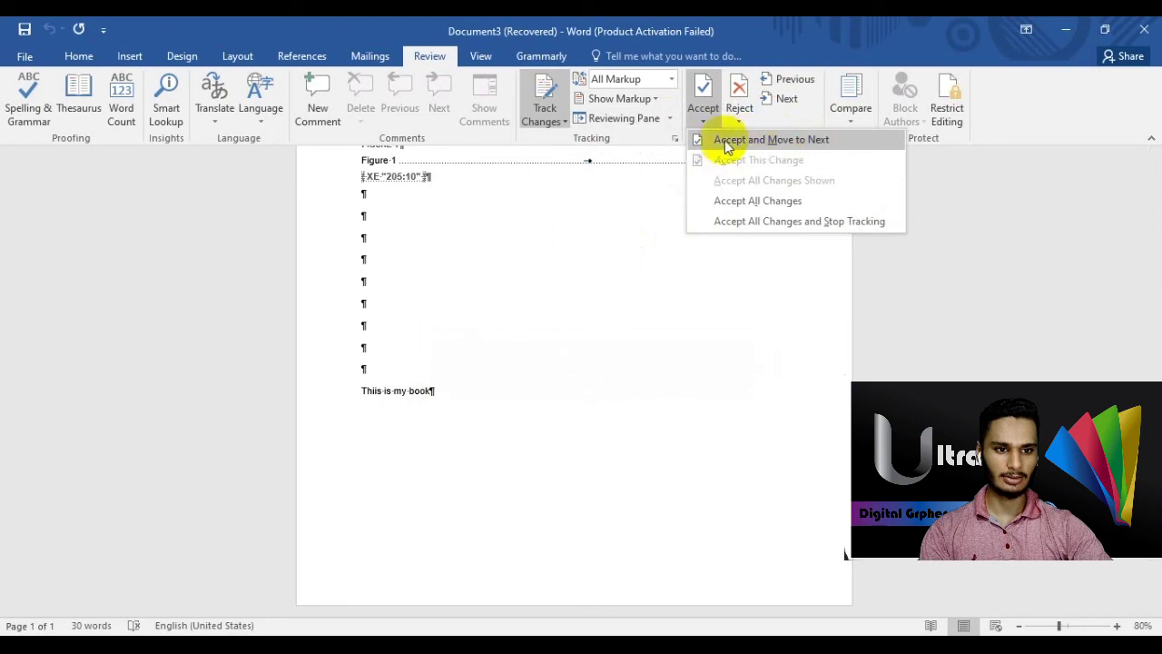
left_click(786, 141)
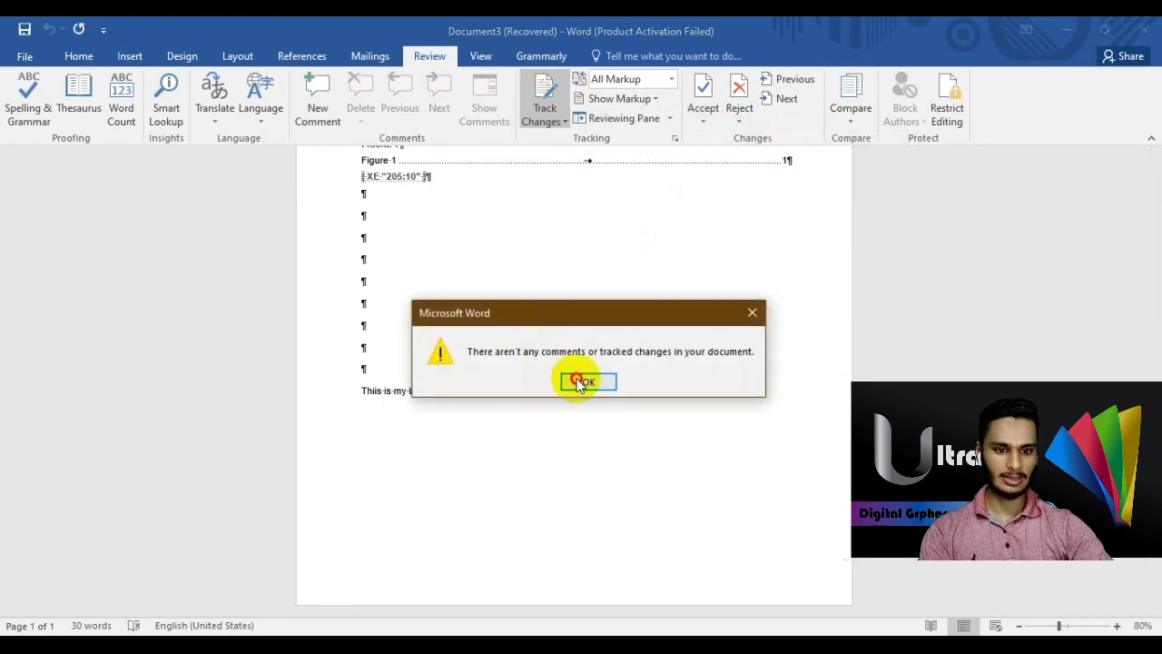
left_click(581, 379)
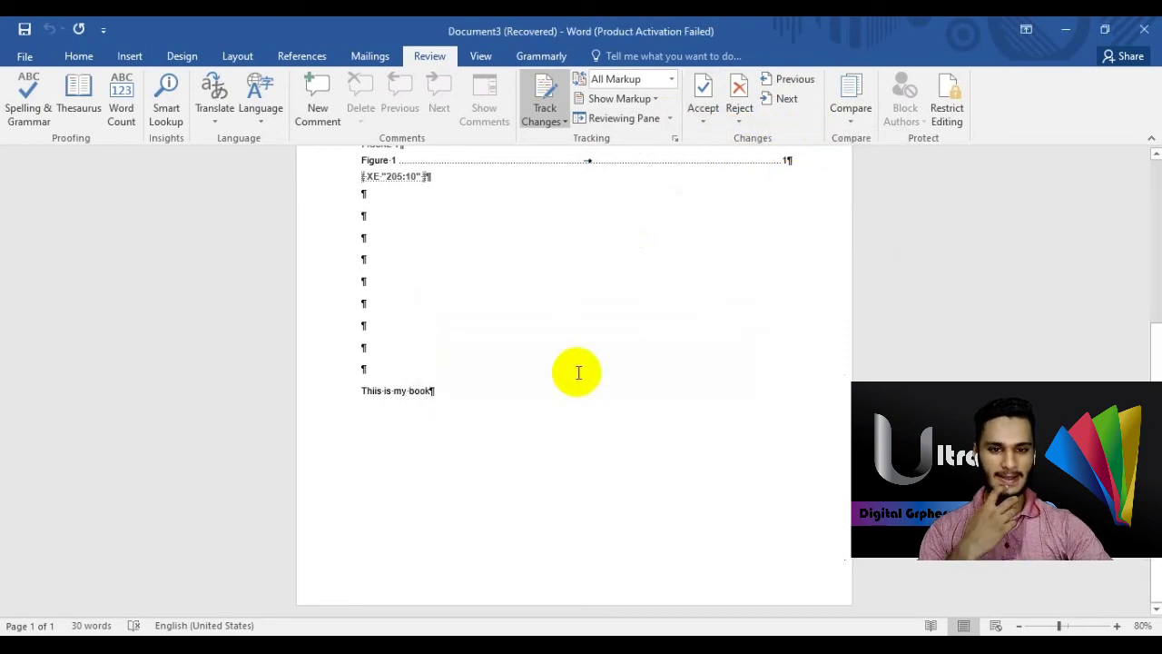
- Insert a page break after the 'This is my book' line, creating a second page
left_click(708, 110)
left_click(672, 237)
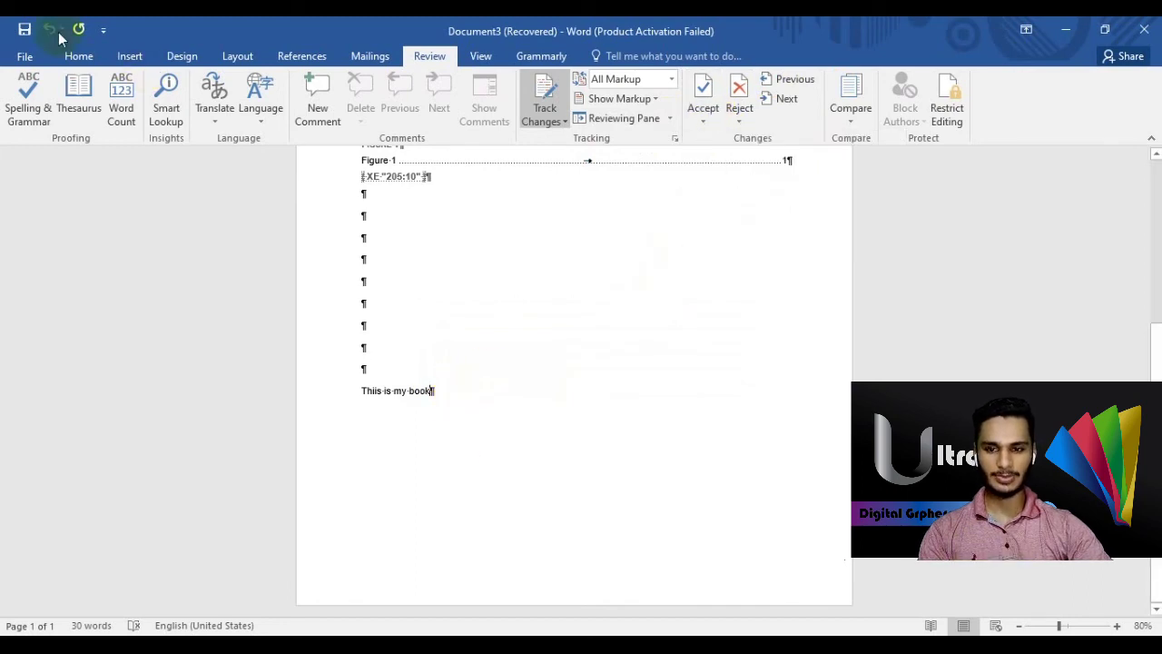
left_click(127, 56)
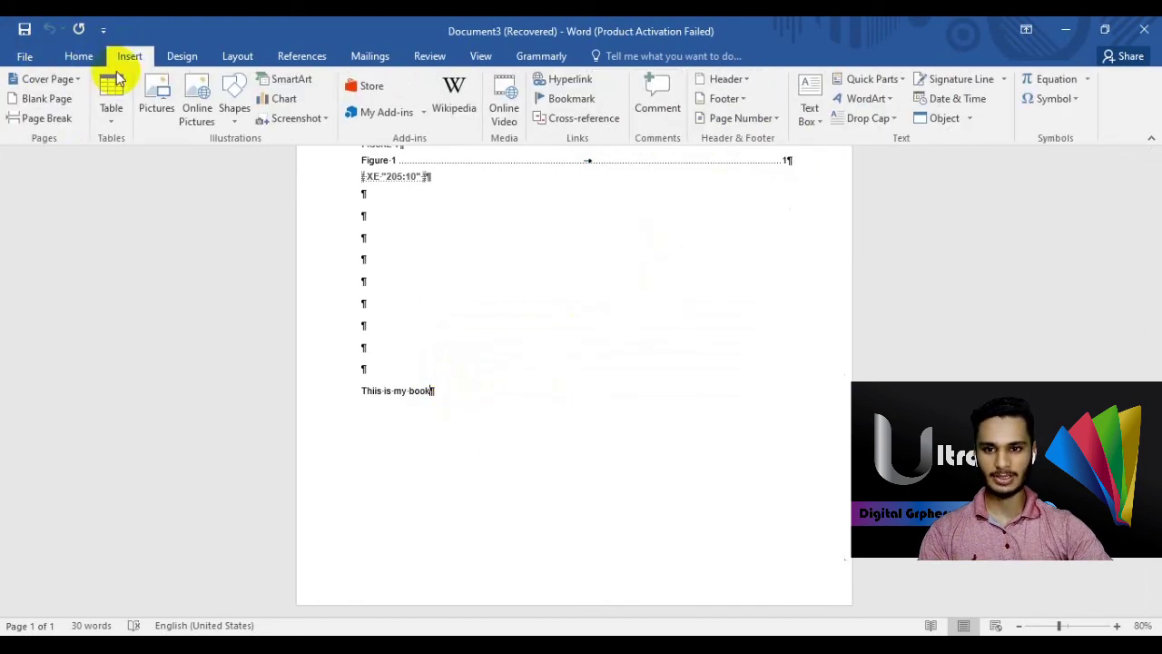
left_click(46, 118)
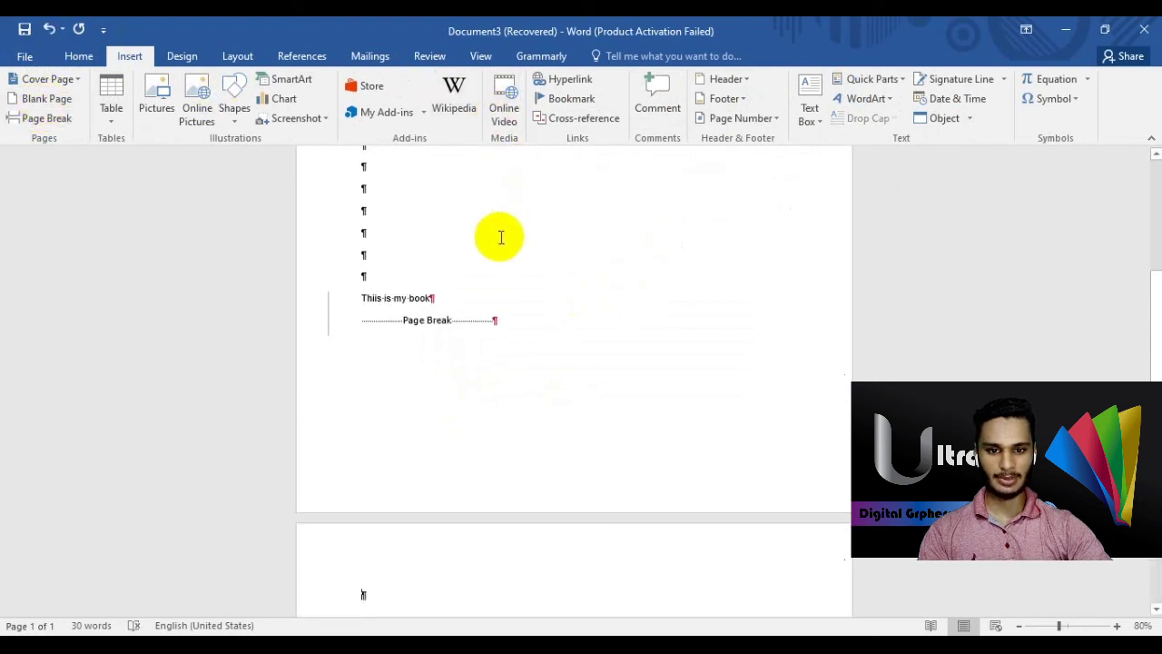
left_click(445, 297)
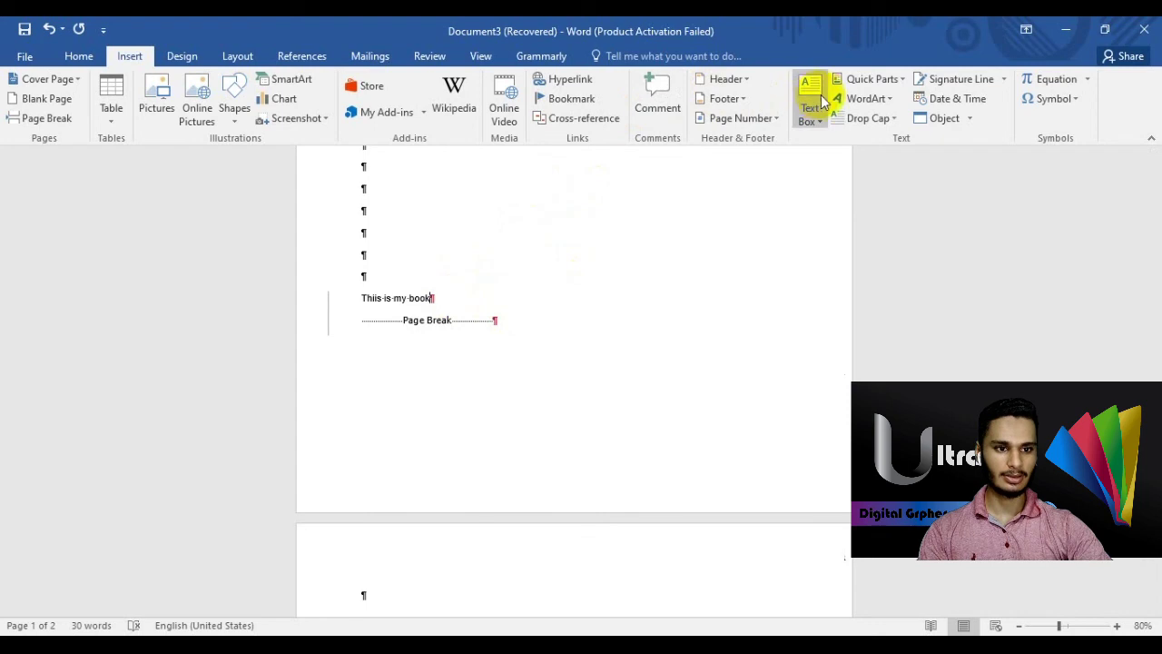
scroll(691, 264, "up", 1)
scroll(691, 264, "up", 3)
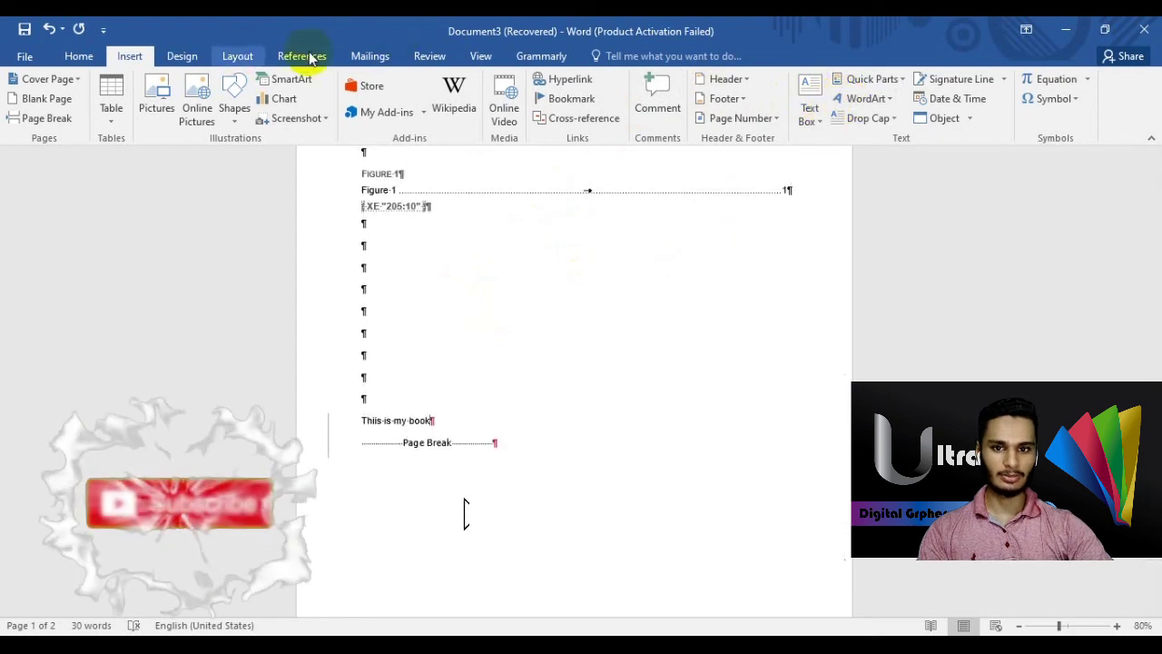
- Try Accept and Move to Next, Previous and Next, confirming no tracked changes exist
left_click(370, 55)
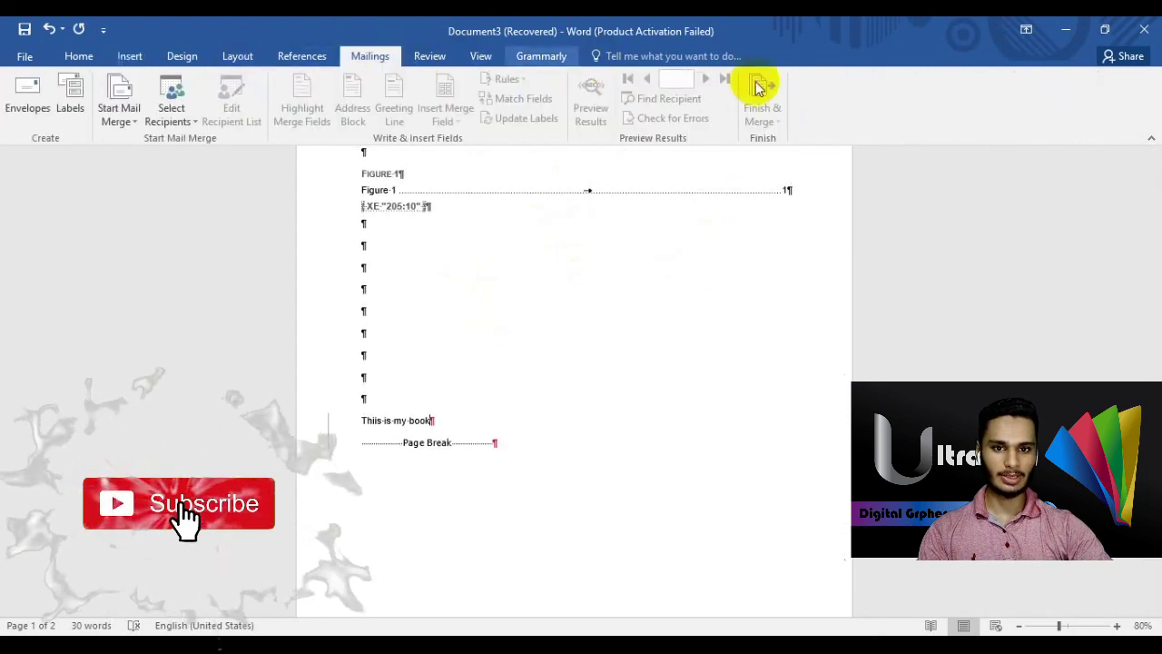
left_click(427, 56)
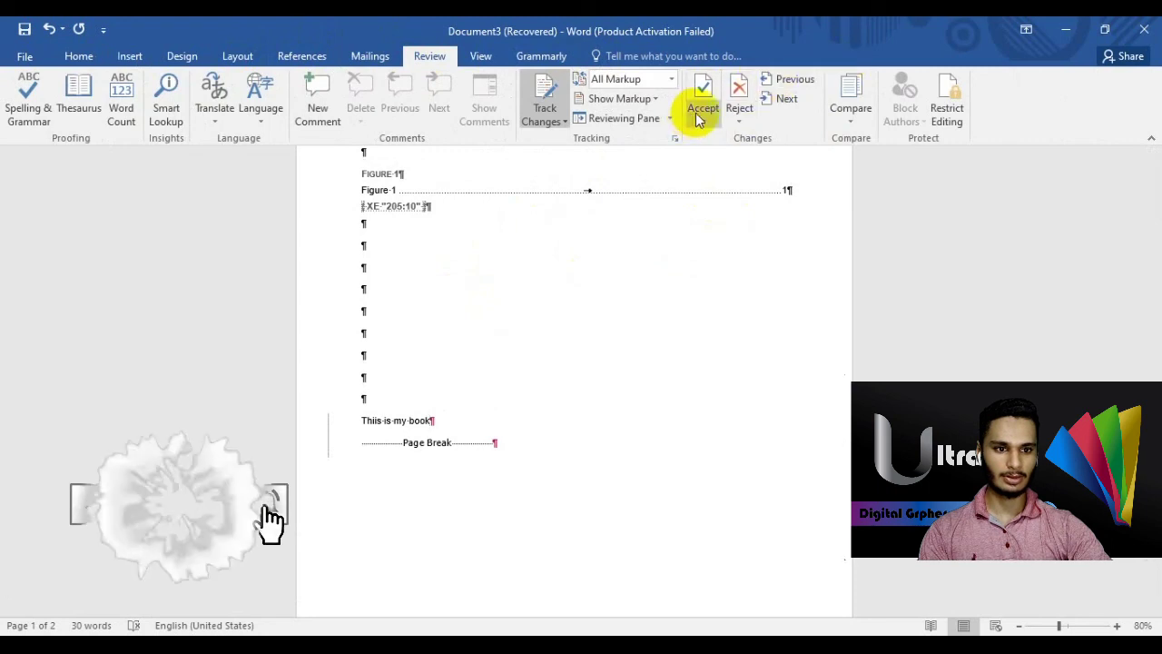
left_click(700, 117)
left_click(753, 144)
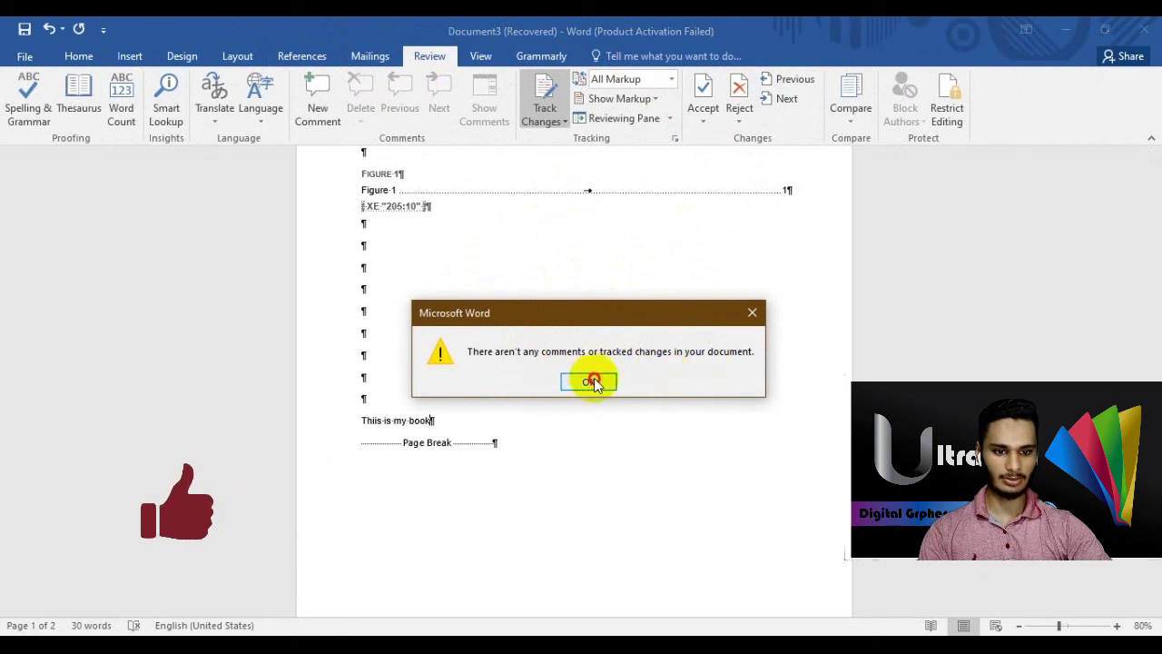
left_click(590, 382)
left_click(799, 82)
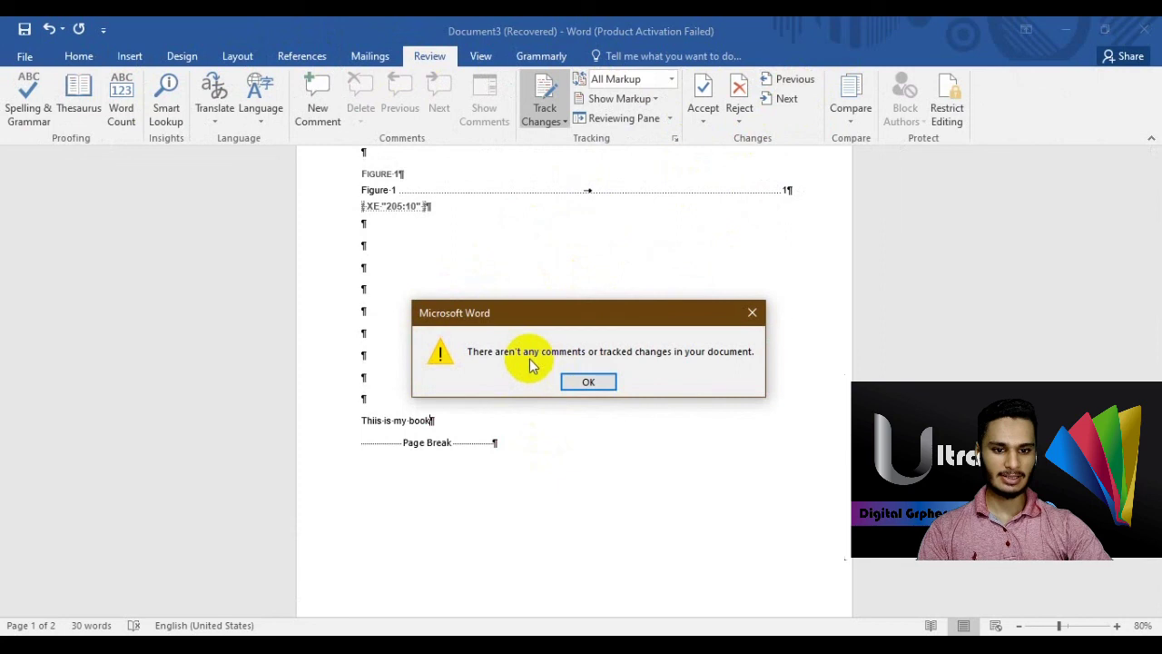
left_click(567, 380)
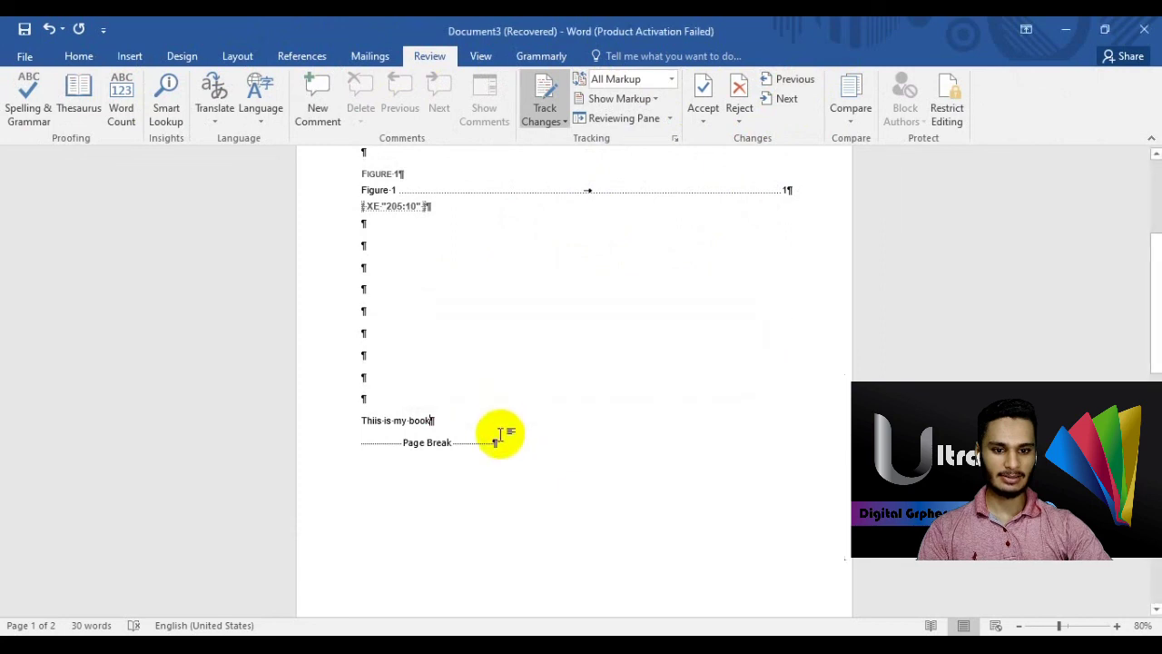
left_click(789, 98)
left_click(591, 384)
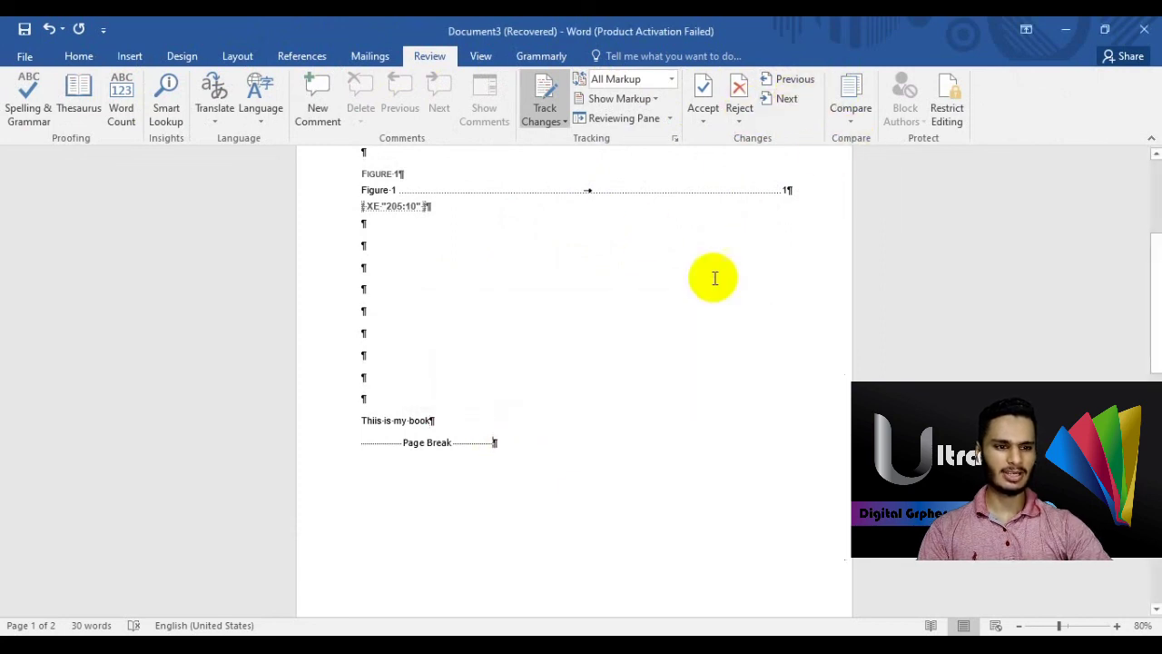
- Open the Compare documents dialog from Review, then cancel without comparing
left_click(855, 121)
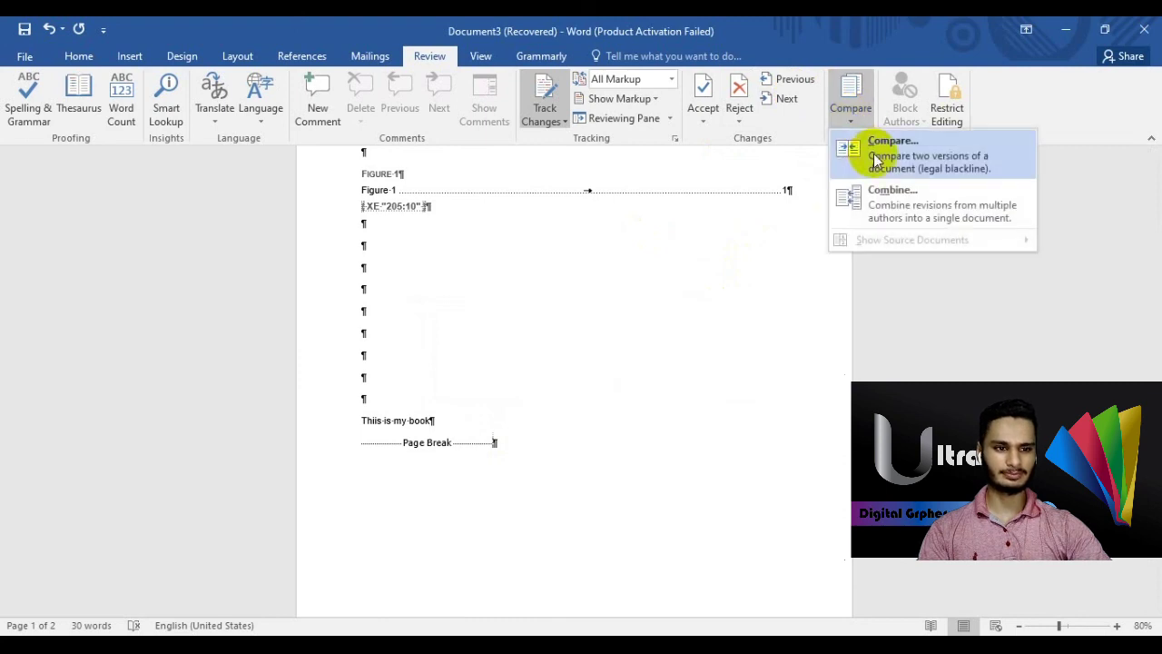
left_click(872, 145)
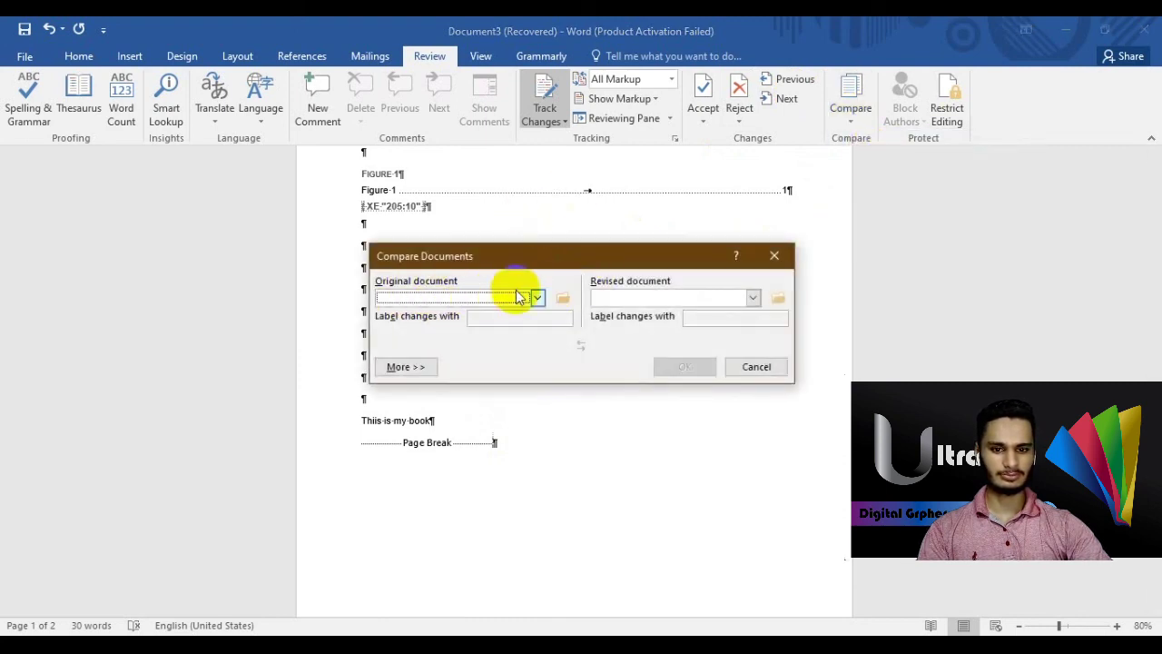
left_click(757, 367)
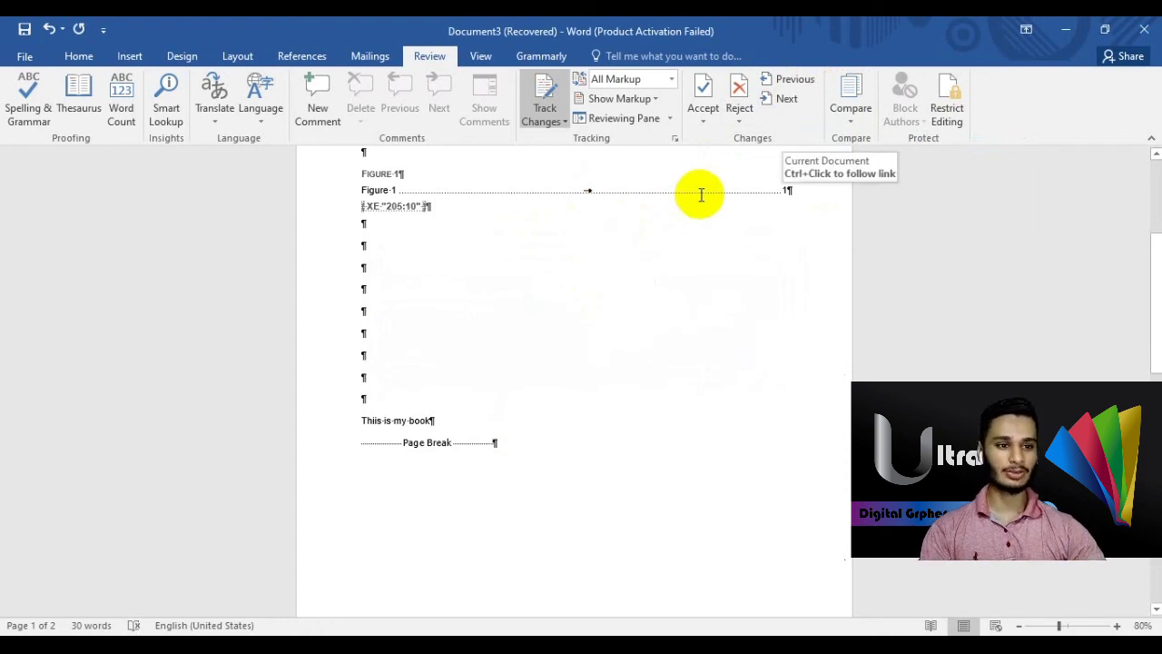
- Show the Restrict Editing pane, then close the document and answer the save prompt
left_click(950, 107)
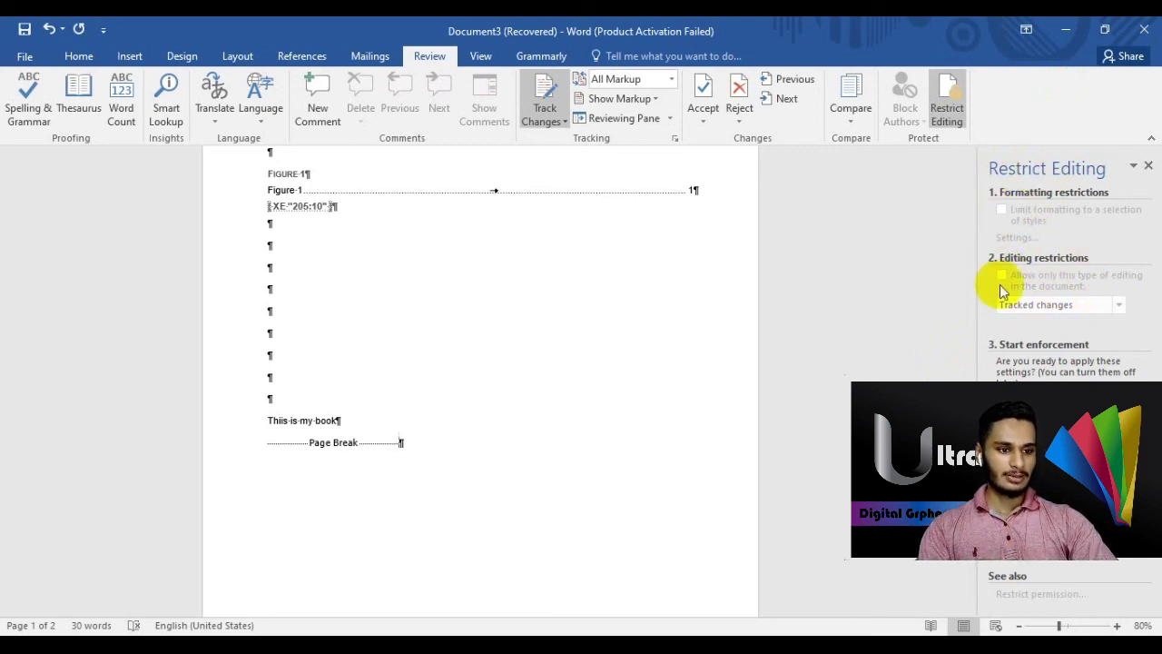
left_click(1144, 30)
left_click(573, 354)
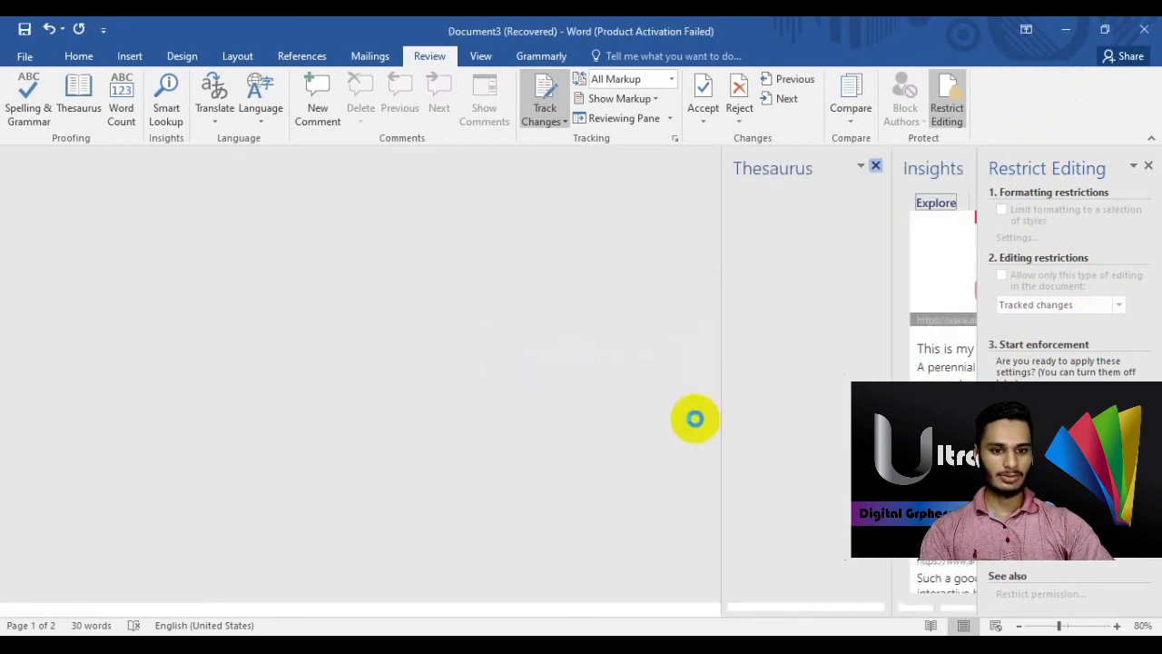